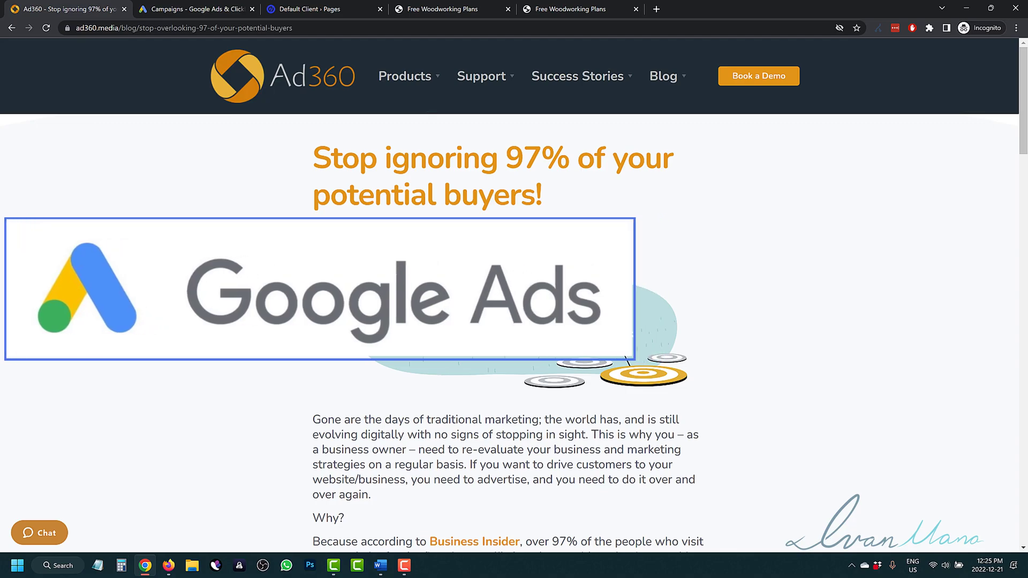
# Step: Read the Ad360 article's passage about 97% of first-time website visitors leaving without buying anything
pyautogui.scroll(-1, 333, 322)
pyautogui.scroll(-3, 356, 330)
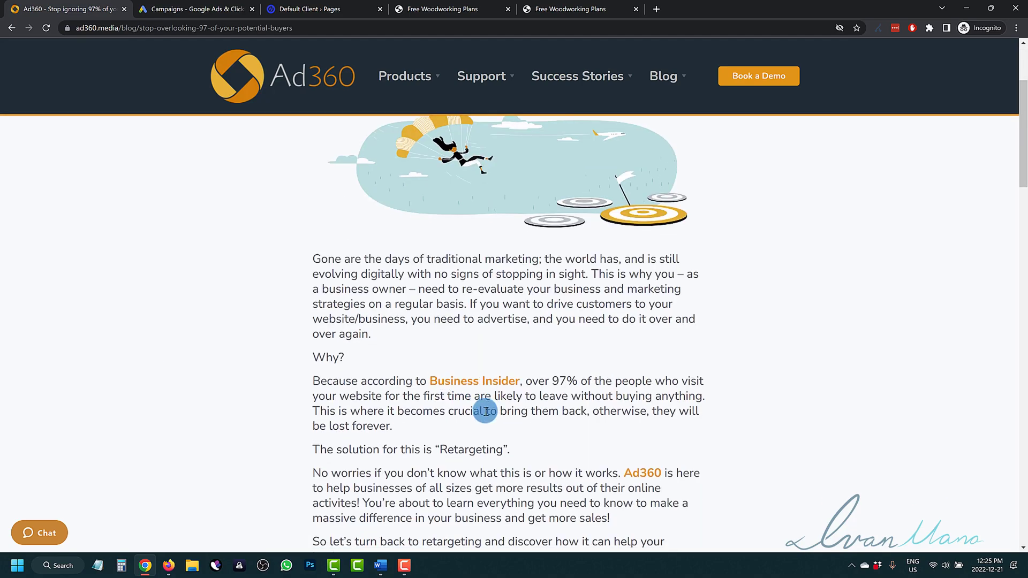
pyautogui.scroll(-1, 485, 411)
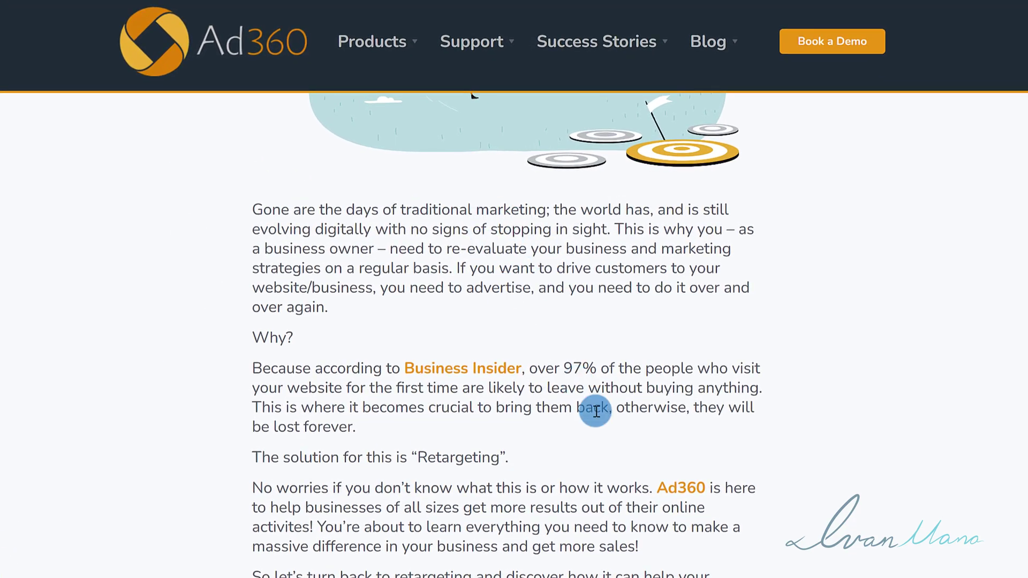
pyautogui.moveTo(538, 369); pyautogui.dragTo(751, 370)
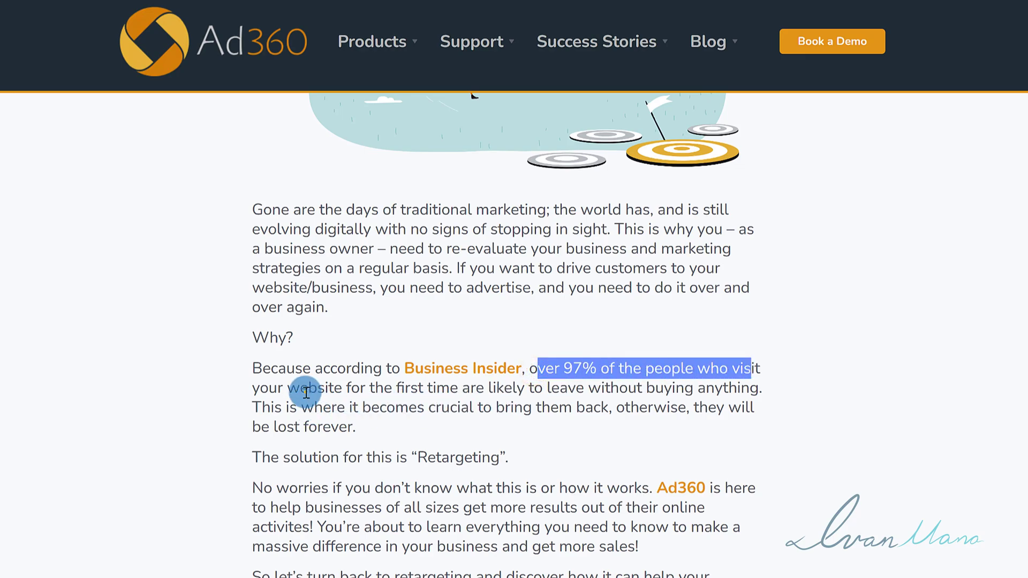
pyautogui.moveTo(308, 390); pyautogui.dragTo(762, 387)
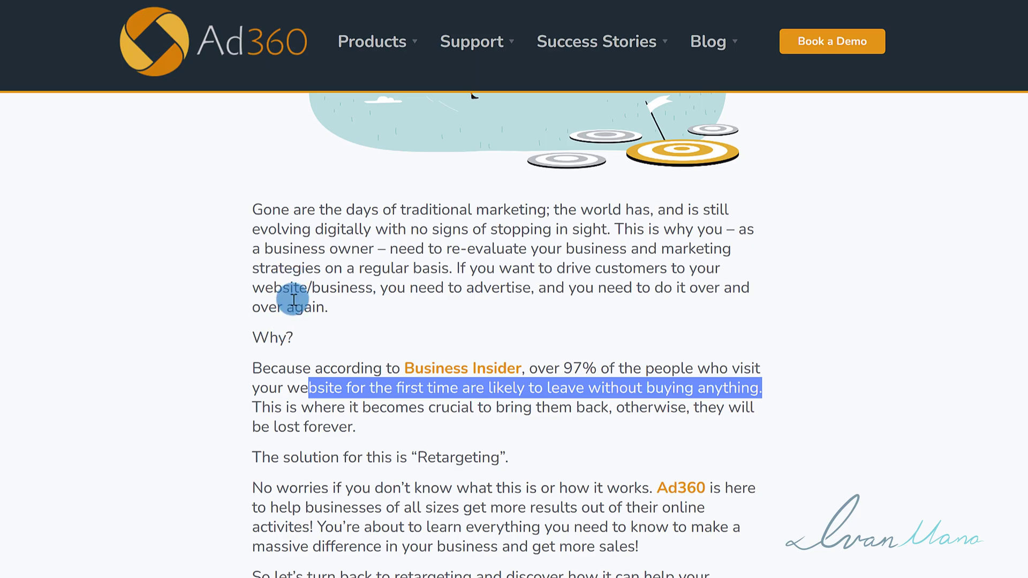
pyautogui.scroll(4, 294, 393)
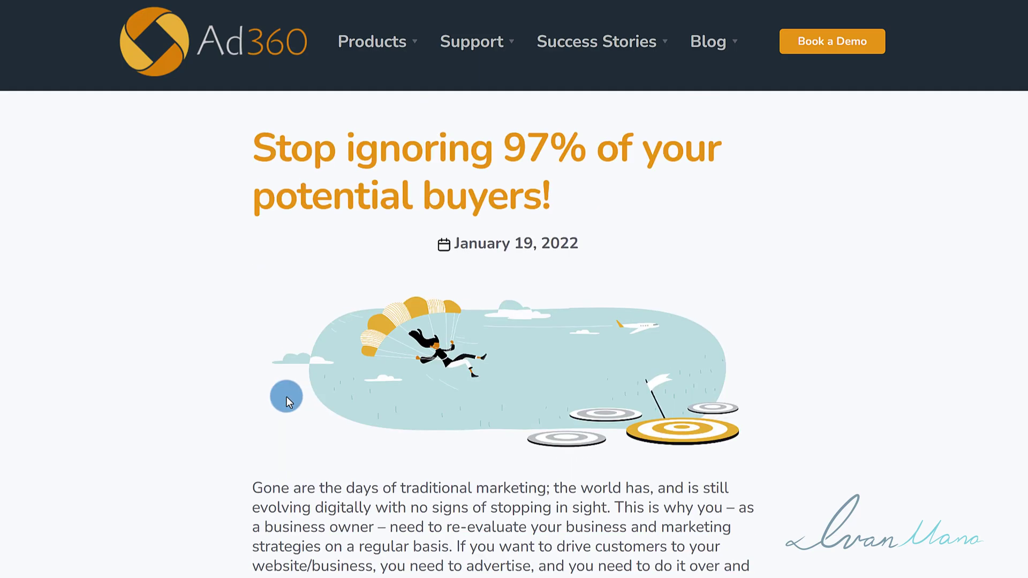
pyautogui.scroll(-4, 243, 455)
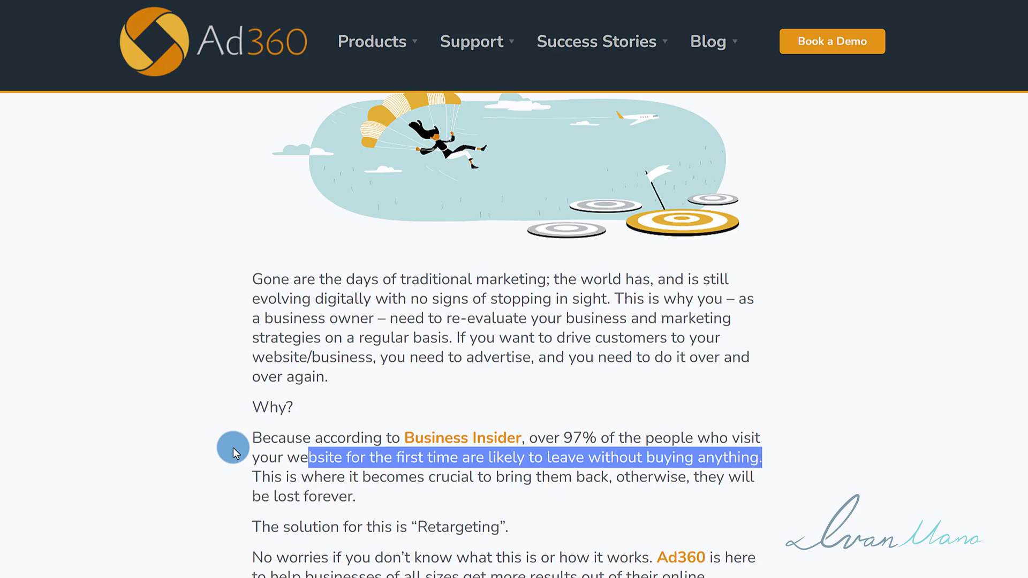
pyautogui.scroll(-1, 232, 423)
pyautogui.scroll(5, 233, 423)
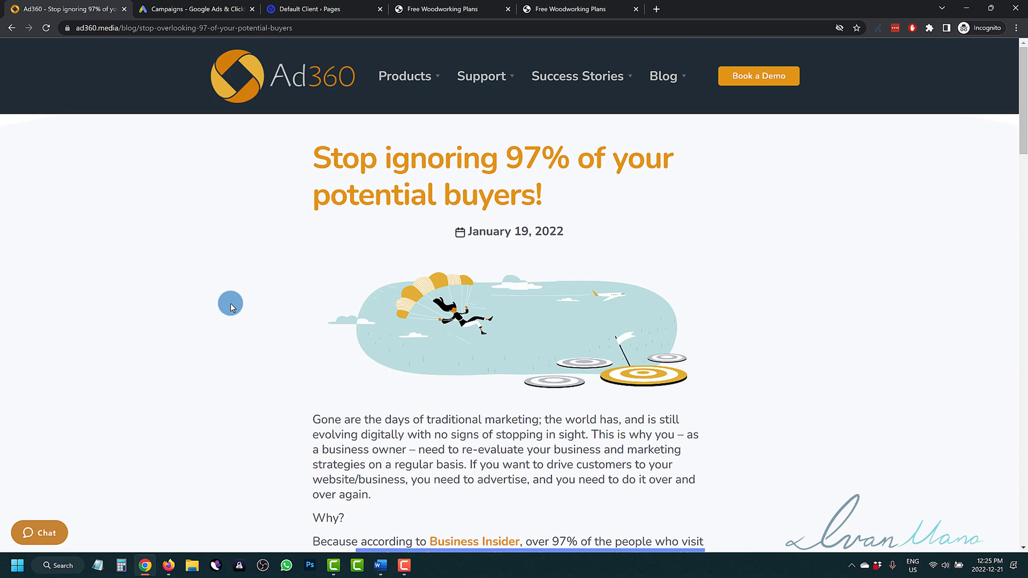
# Step: Close the Ad360 article and view the ted's woodworking page group in Unbounce
pyautogui.click(196, 6)
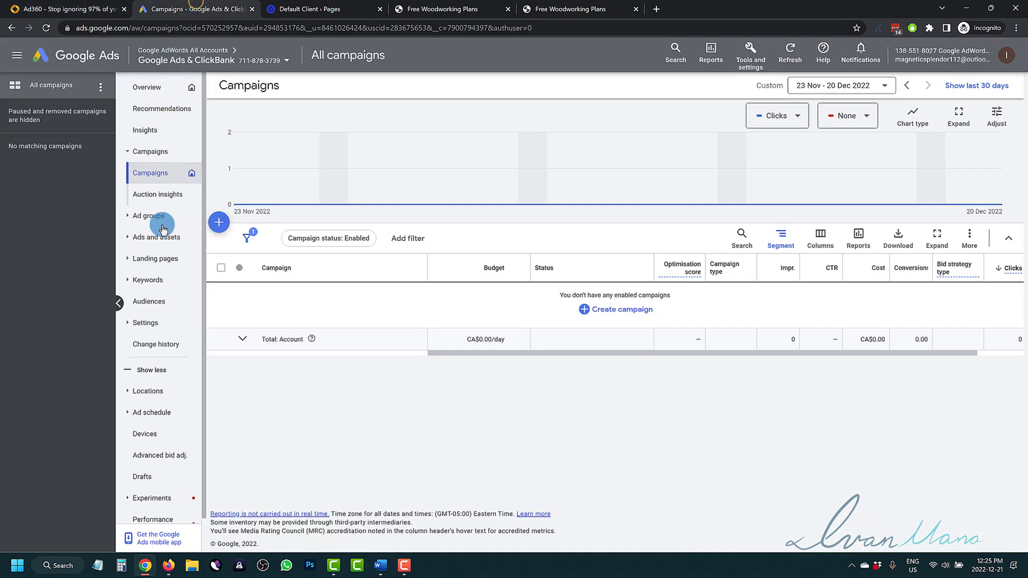
pyautogui.click(125, 10)
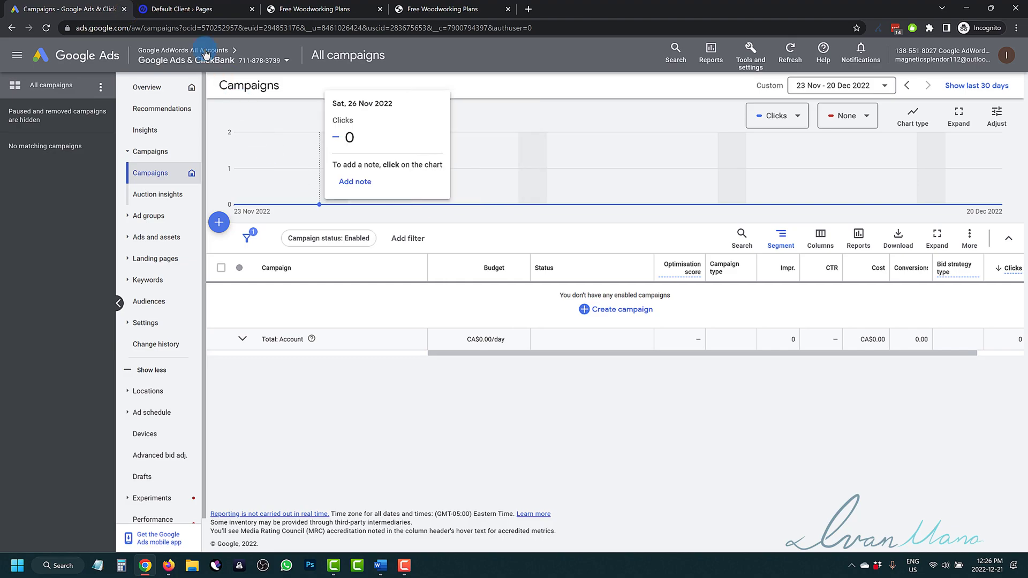
pyautogui.click(180, 7)
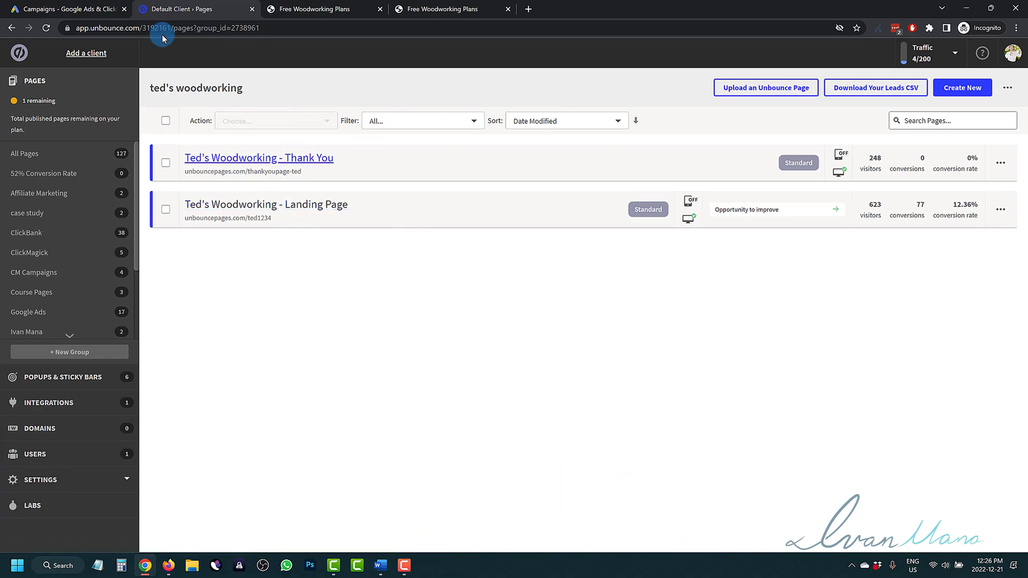
# Step: Switch to Google Ads and open the Google Ads tag details from the Audience manager's data sources
pyautogui.click(71, 2)
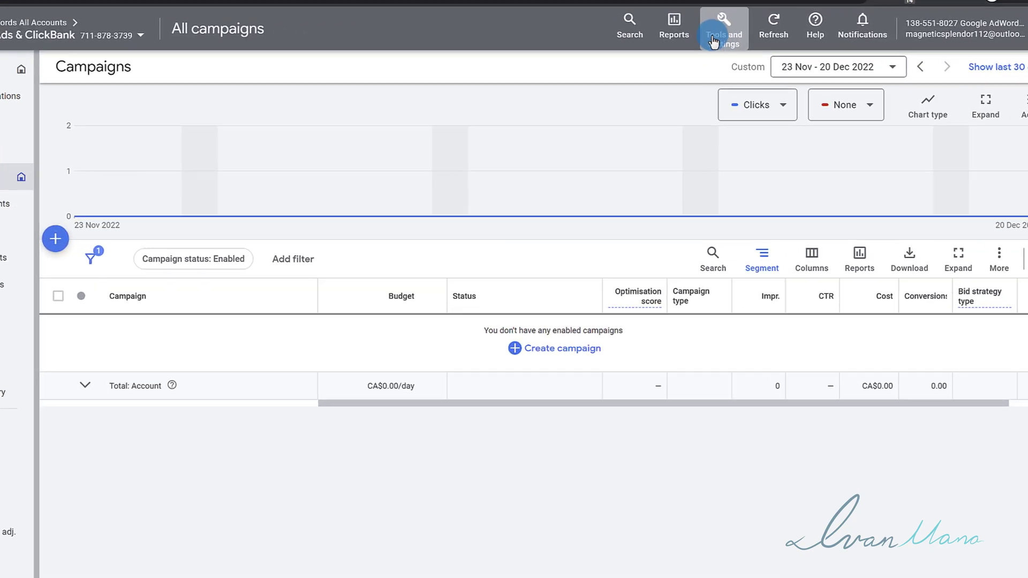
pyautogui.click(715, 24)
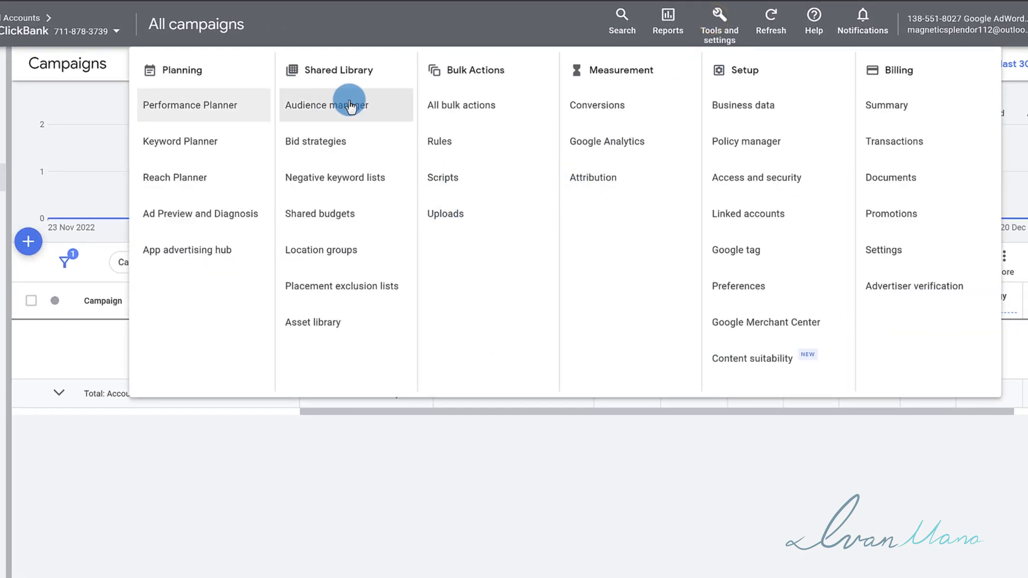
pyautogui.click(325, 108)
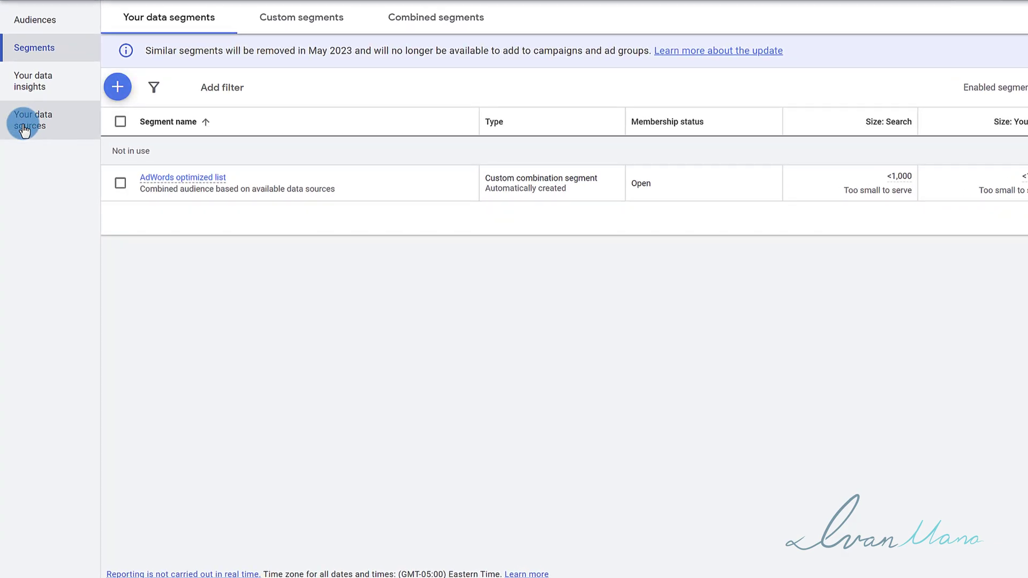
pyautogui.click(49, 122)
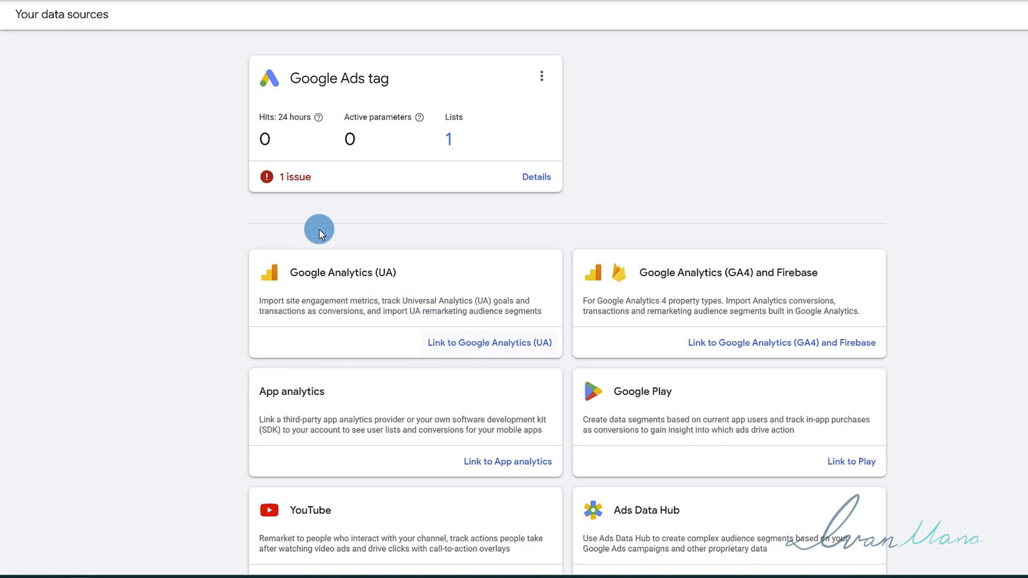
pyautogui.click(533, 178)
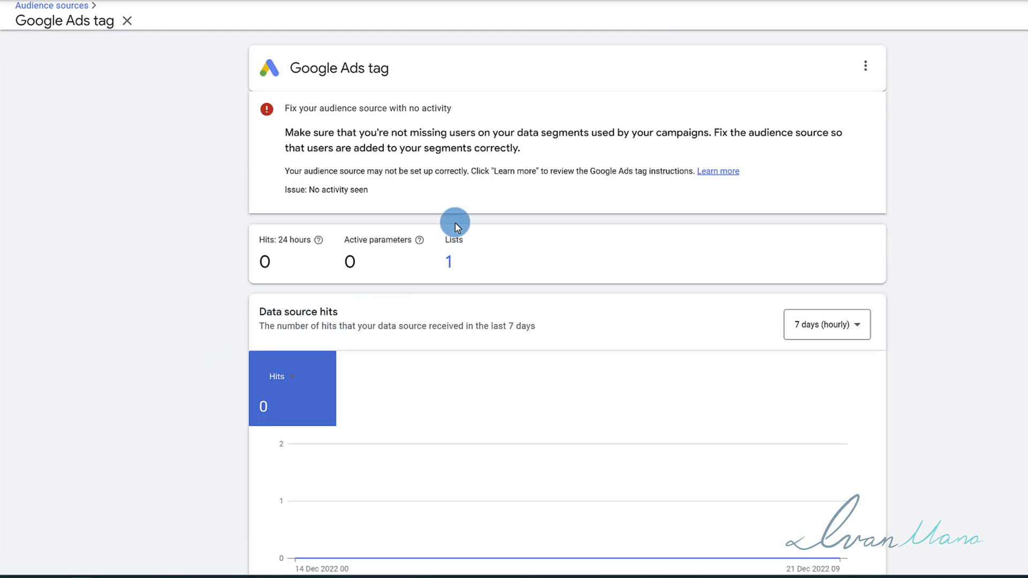
# Step: Expand the Google Ads tag's setup section and choose to install the tag yourself to reveal its code
pyautogui.scroll(-4, 284, 244)
pyautogui.scroll(4, 243, 385)
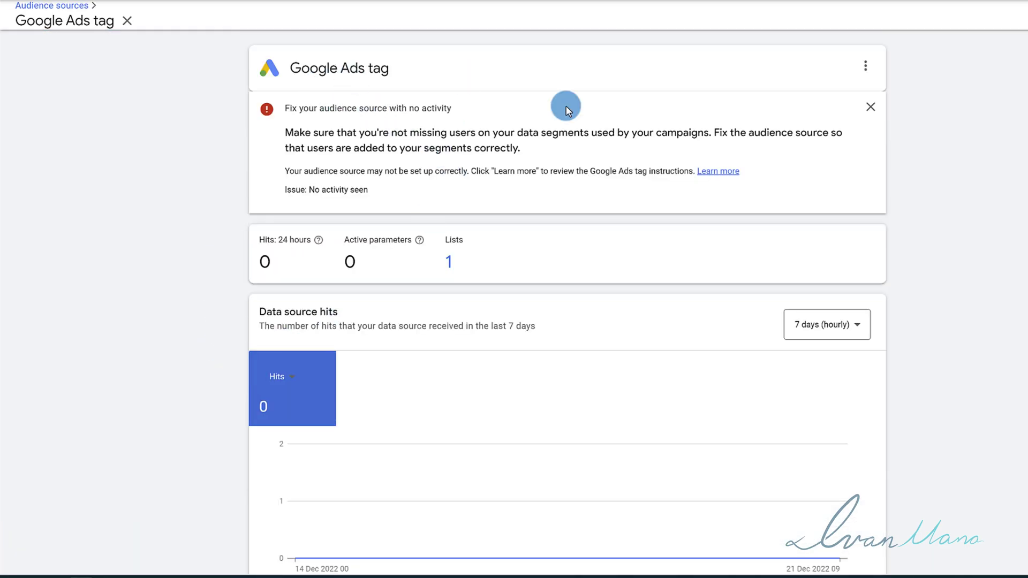
pyautogui.scroll(-4, 181, 336)
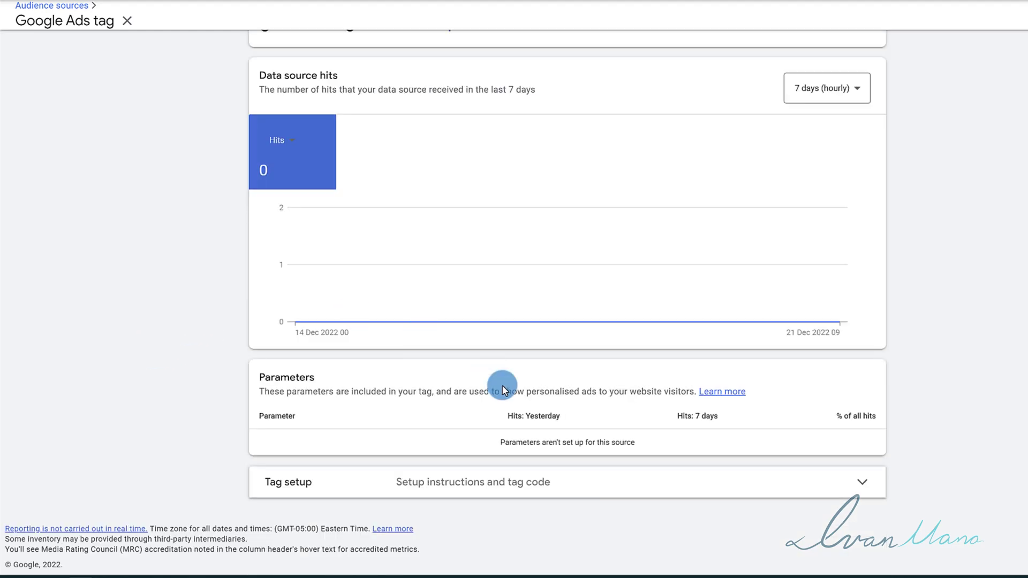
pyautogui.click(389, 487)
pyautogui.scroll(-3, 220, 466)
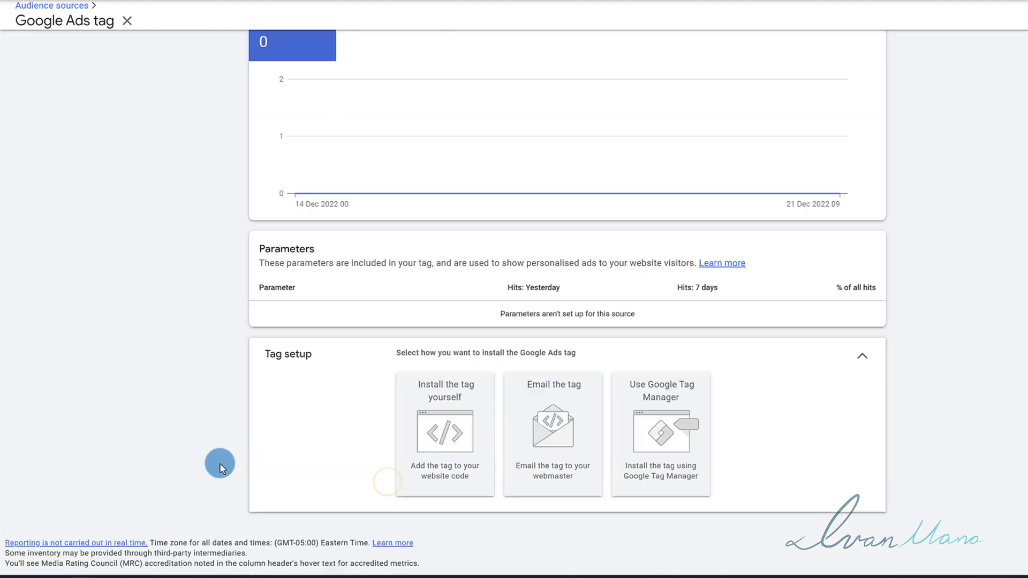
pyautogui.click(440, 389)
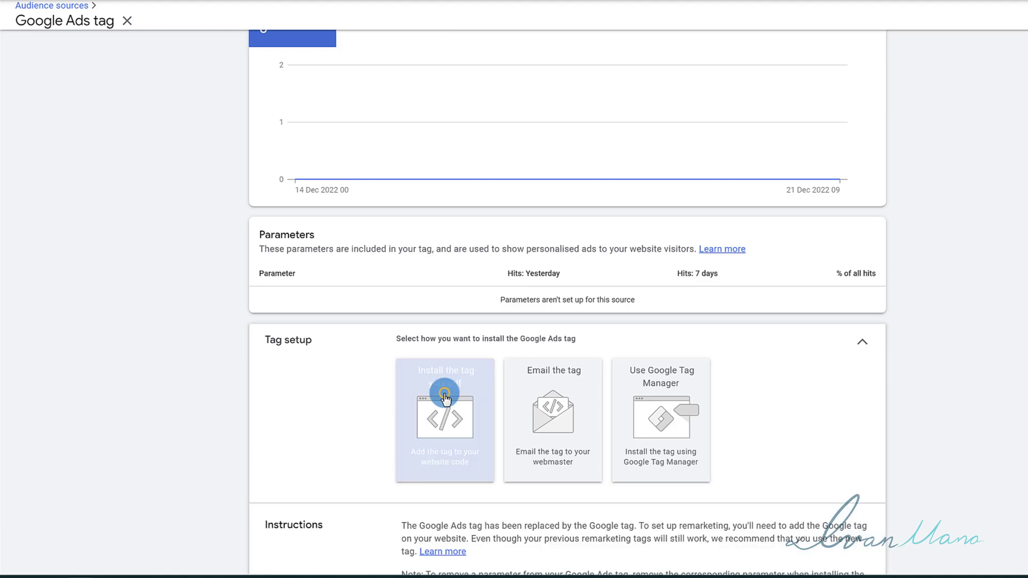
pyautogui.scroll(-5, 275, 375)
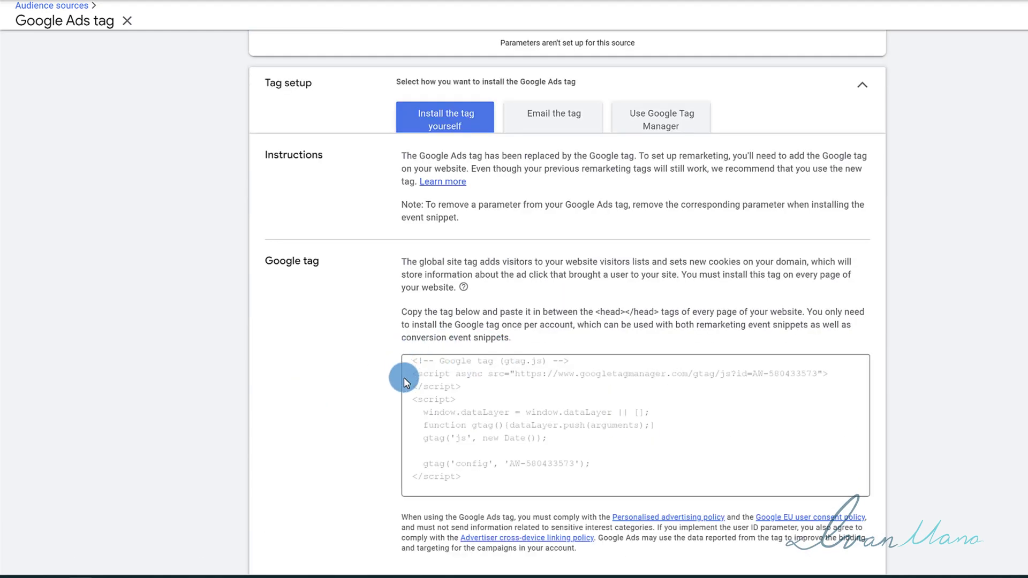
pyautogui.scroll(-2, 403, 377)
# Step: Examine the Google Ads tag page, its Google tag code and the instruction about placing it on every page
pyautogui.moveTo(492, 396); pyautogui.dragTo(418, 220)
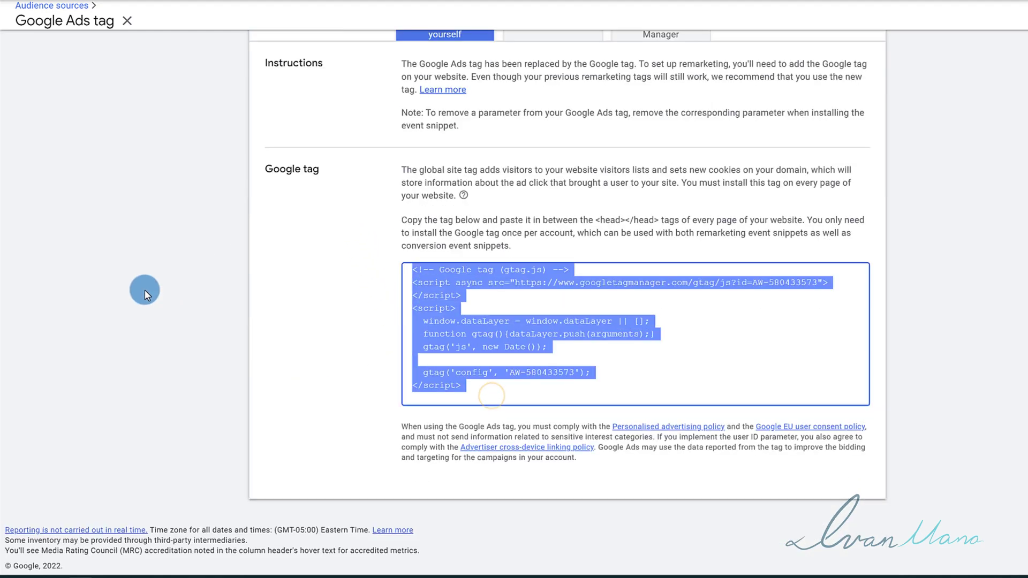
pyautogui.click(145, 290)
pyautogui.scroll(10, 154, 292)
pyautogui.moveTo(290, 68); pyautogui.dragTo(401, 68)
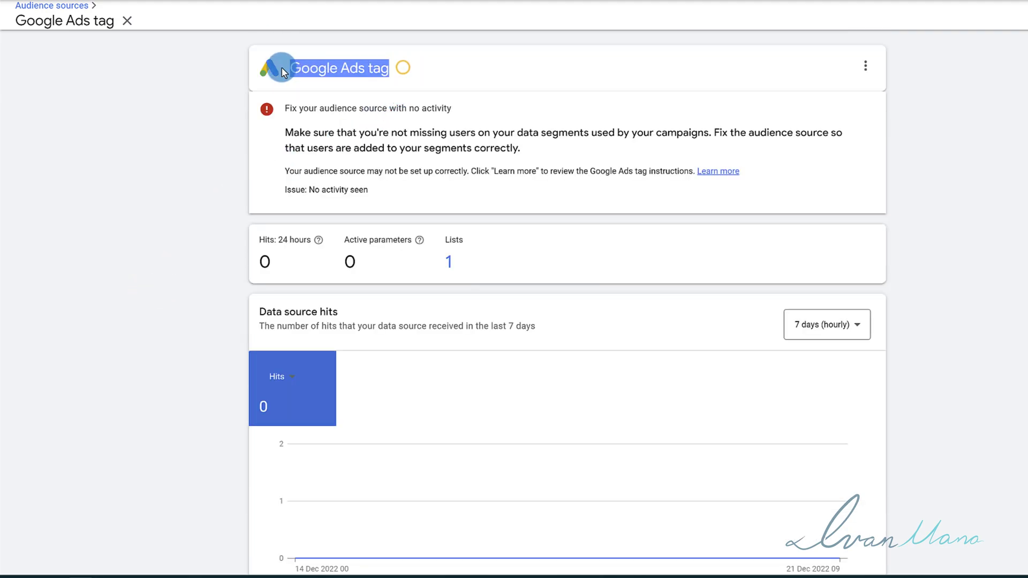
pyautogui.click(148, 163)
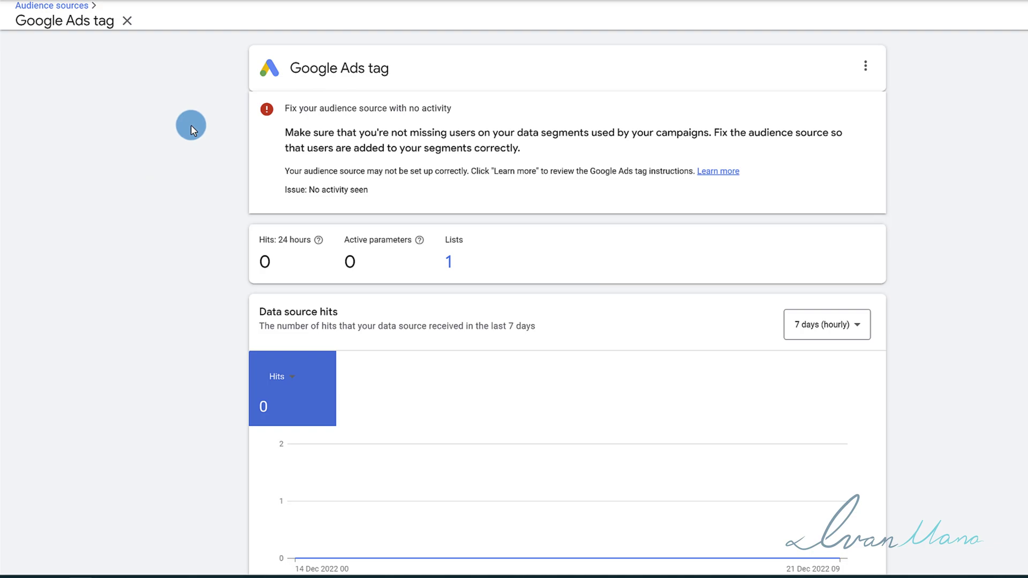
pyautogui.click(417, 65)
pyautogui.moveTo(331, 61); pyautogui.dragTo(276, 62)
pyautogui.click(188, 198)
pyautogui.scroll(-10, 187, 199)
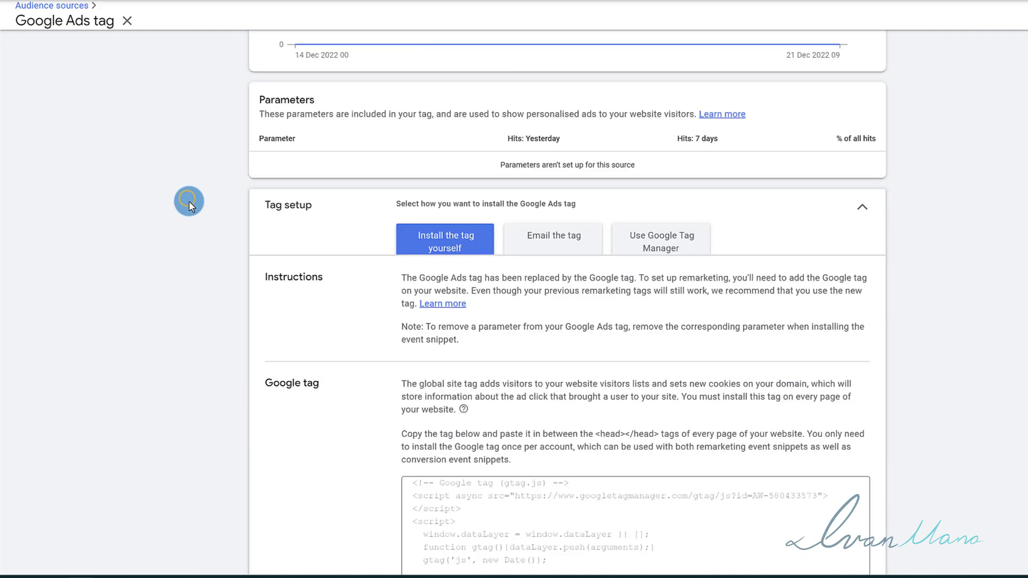
pyautogui.scroll(-3, 472, 314)
pyautogui.moveTo(343, 170); pyautogui.dragTo(262, 167)
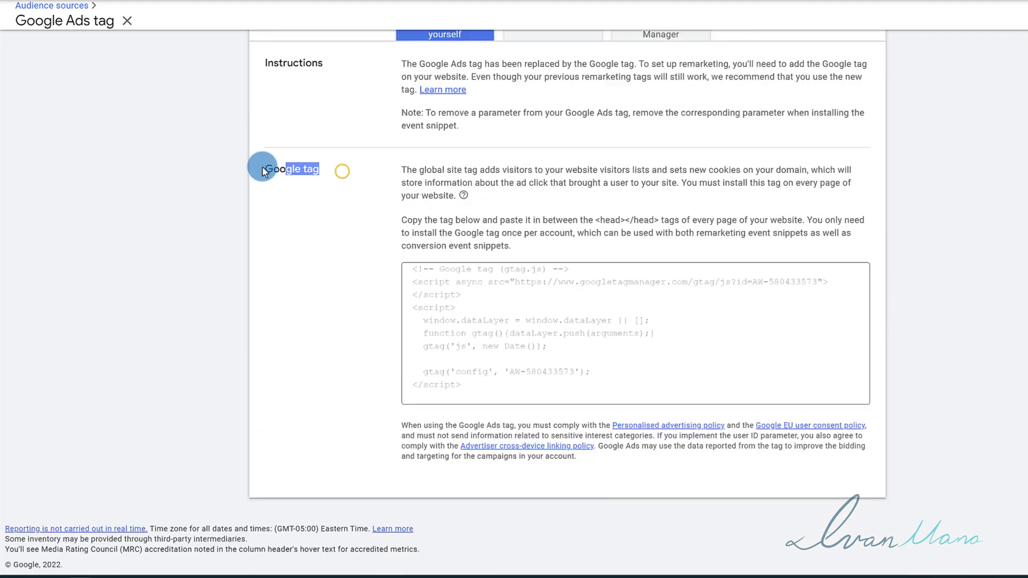
pyautogui.click(175, 220)
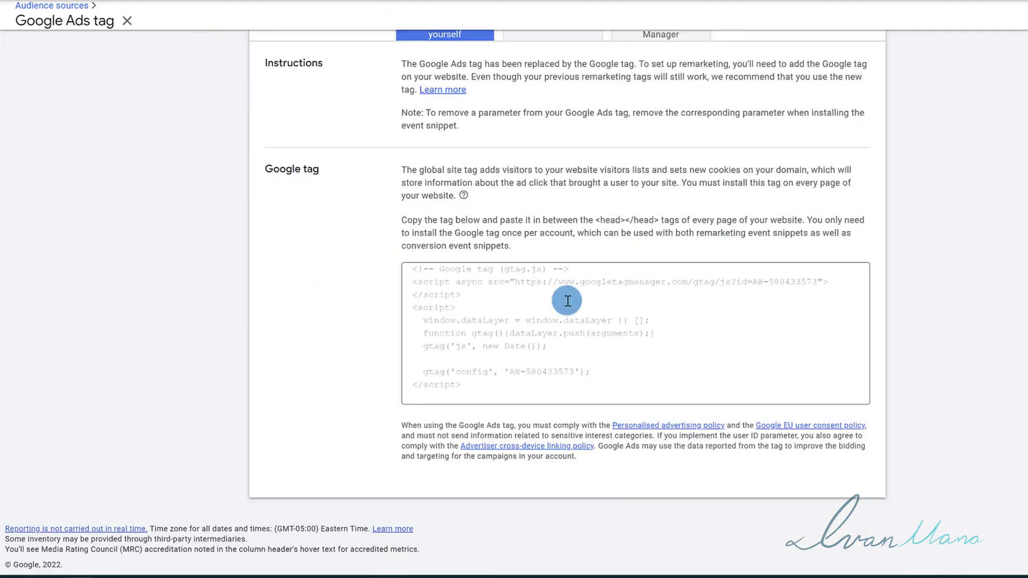
pyautogui.moveTo(490, 396); pyautogui.dragTo(805, 219)
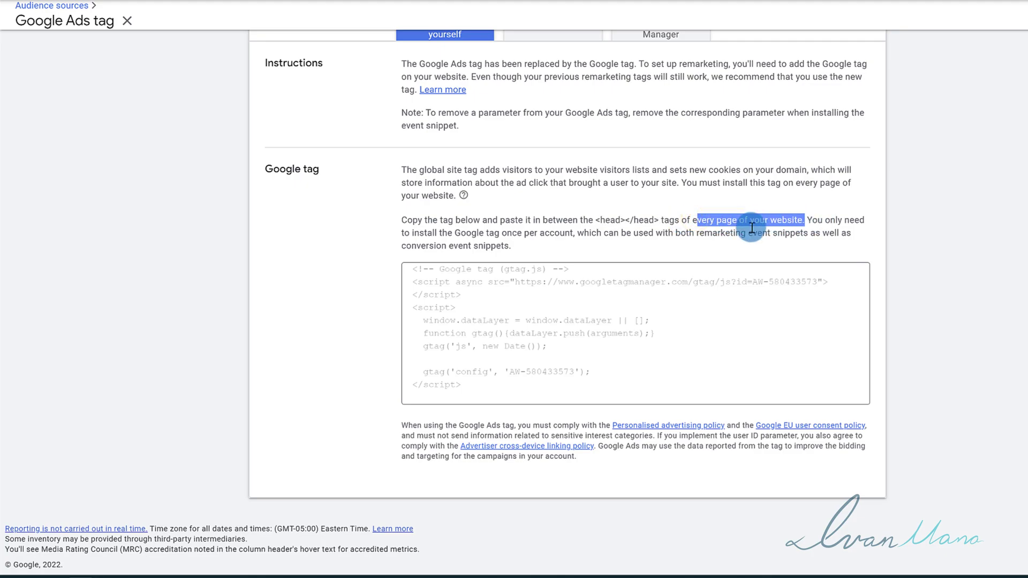
# Step: Copy the complete Google tag code snippet
pyautogui.moveTo(482, 384); pyautogui.dragTo(363, 229)
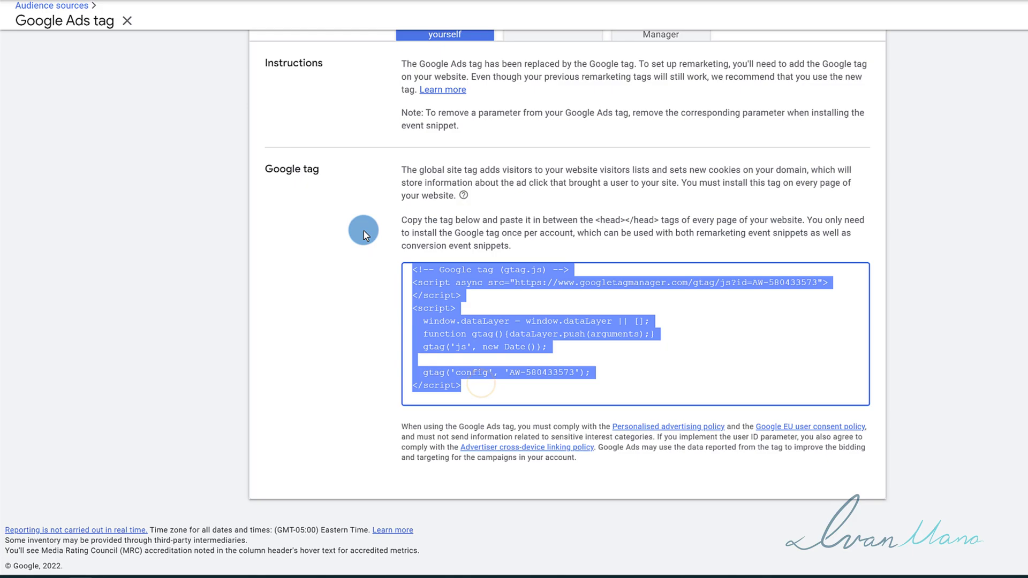
pyautogui.rightClick(448, 284)
pyautogui.click(485, 294)
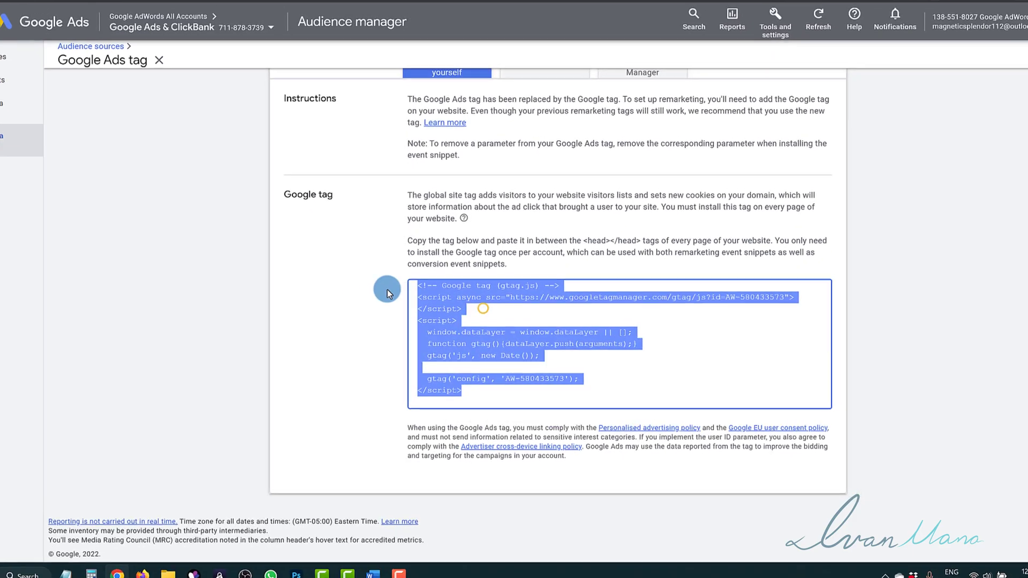
# Step: Switch to Unbounce and open the Ted's Woodworking Landing Page and Thank You page in separate new tabs
pyautogui.click(172, 6)
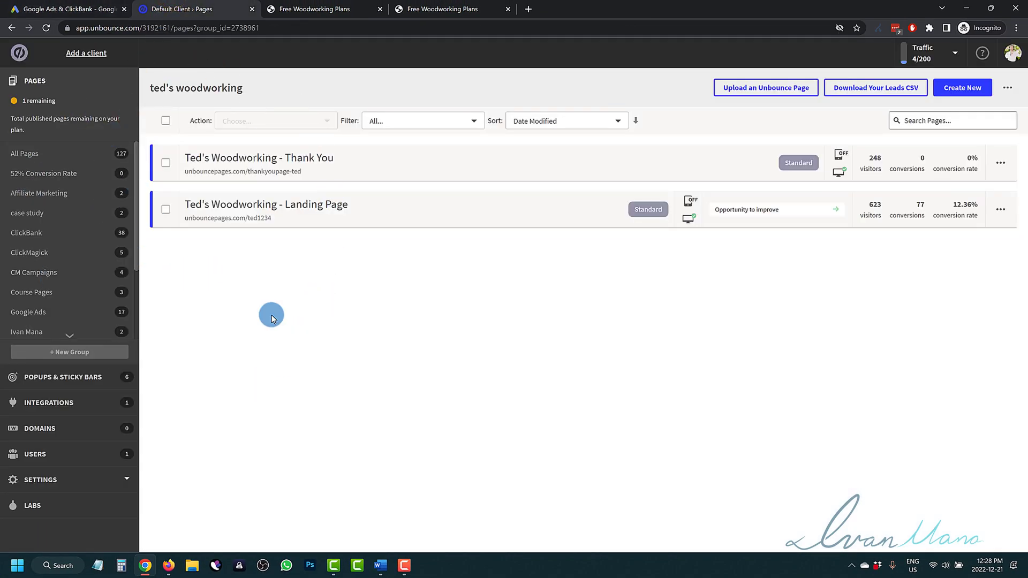
pyautogui.rightClick(263, 205)
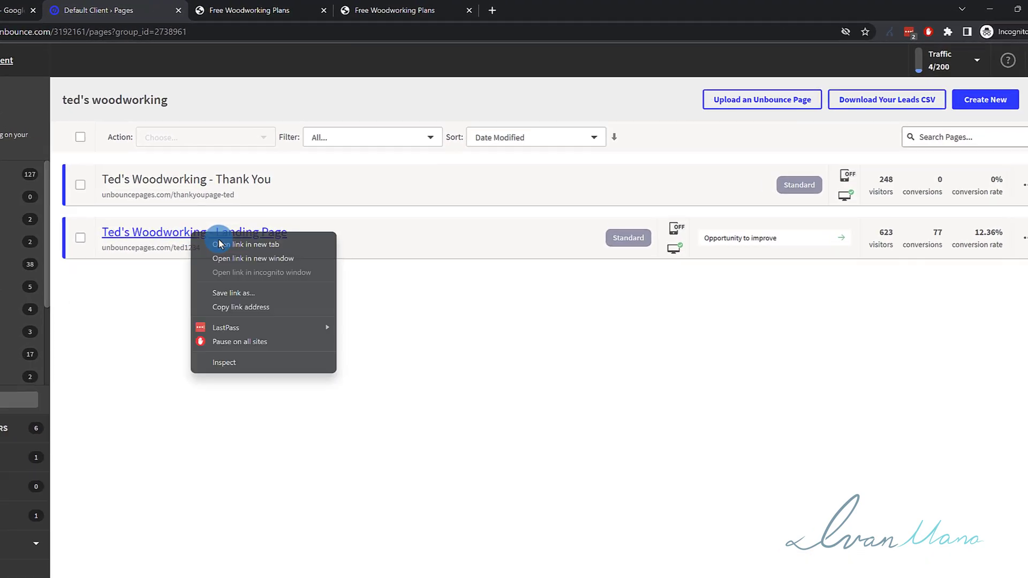
pyautogui.click(218, 245)
pyautogui.rightClick(183, 181)
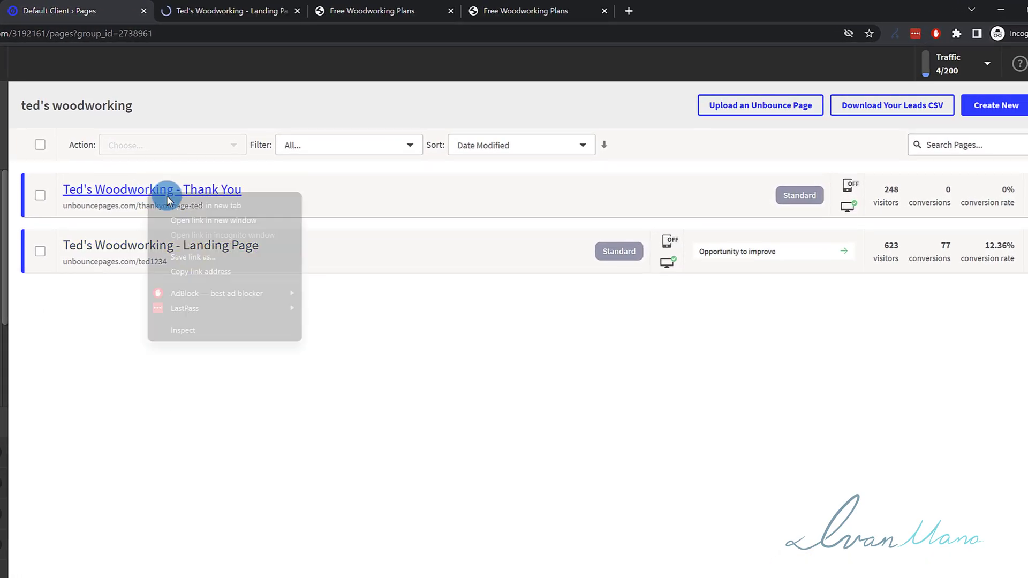
pyautogui.click(185, 207)
# Step: Open the landing page's active variant "no email optin" for editing
pyautogui.click(224, 10)
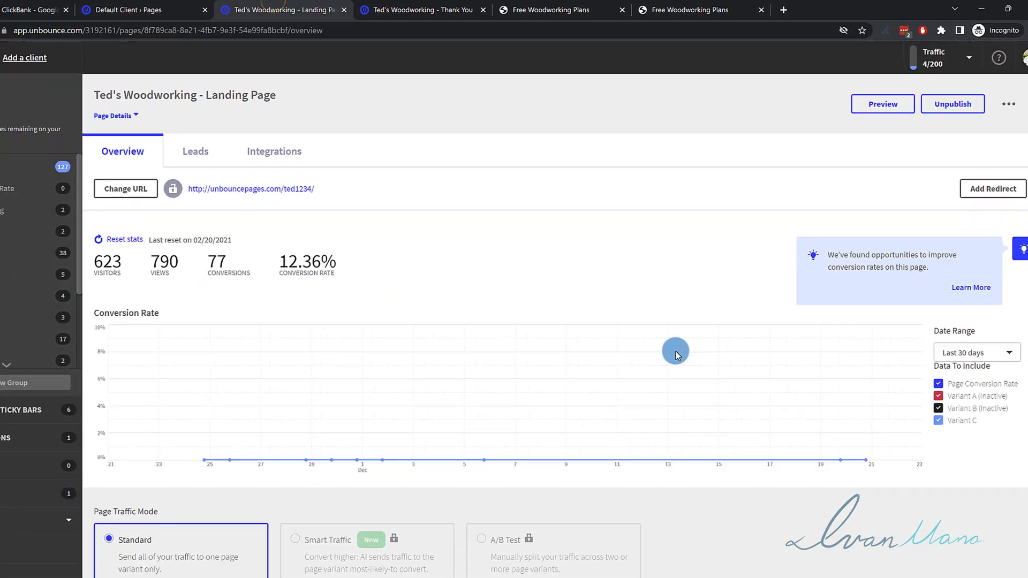
pyautogui.scroll(-3, 676, 354)
pyautogui.click(971, 482)
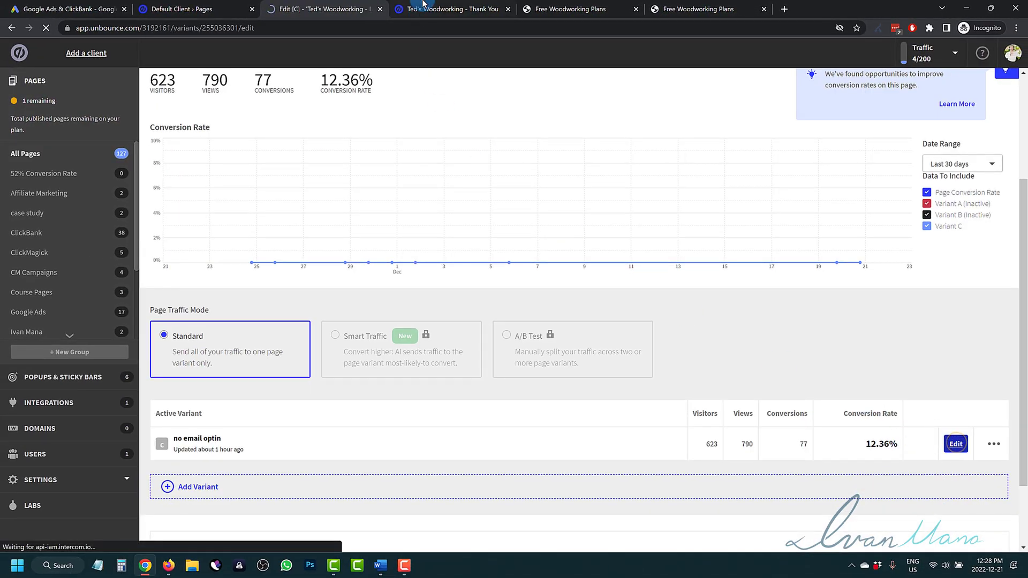
# Step: Open the Ted's Woodworking Thank You page's active variant "Redirect" for editing
pyautogui.click(424, 3)
pyautogui.scroll(-2, 918, 468)
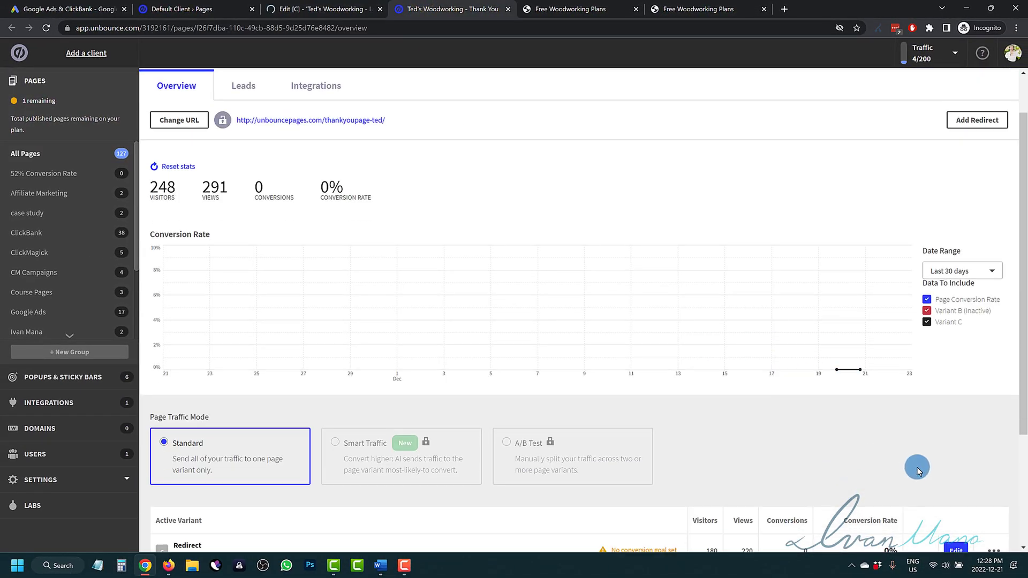
pyautogui.click(956, 498)
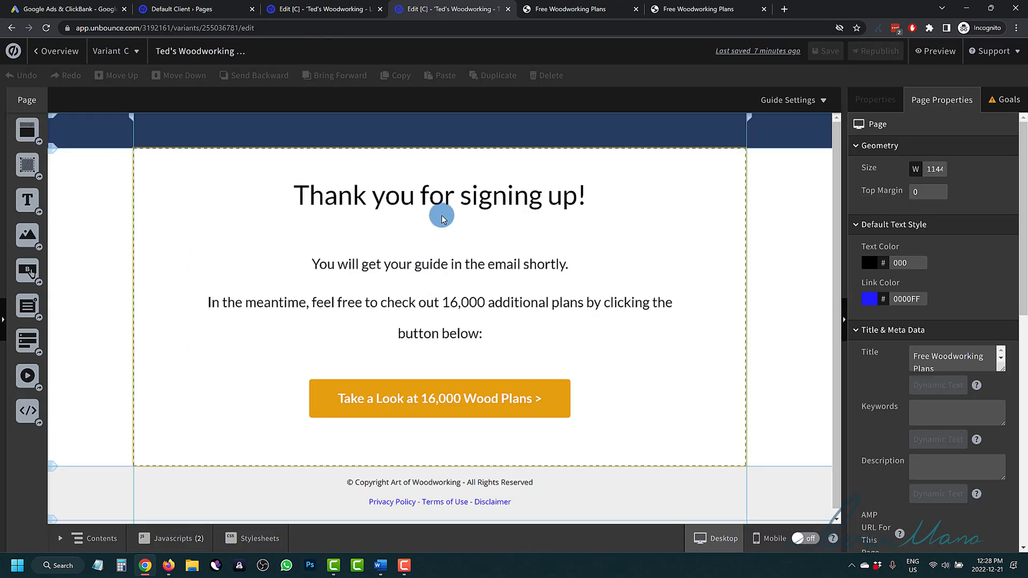
# Step: Look over the live woodworking landing page and its live thank-you page
pyautogui.click(540, 6)
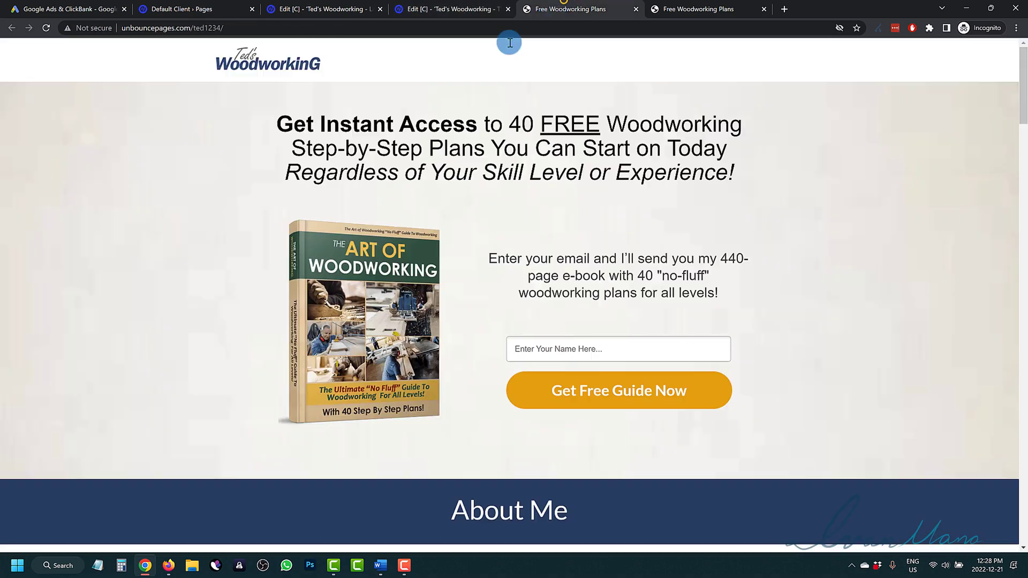
pyautogui.scroll(-4, 562, 179)
pyautogui.scroll(4, 417, 329)
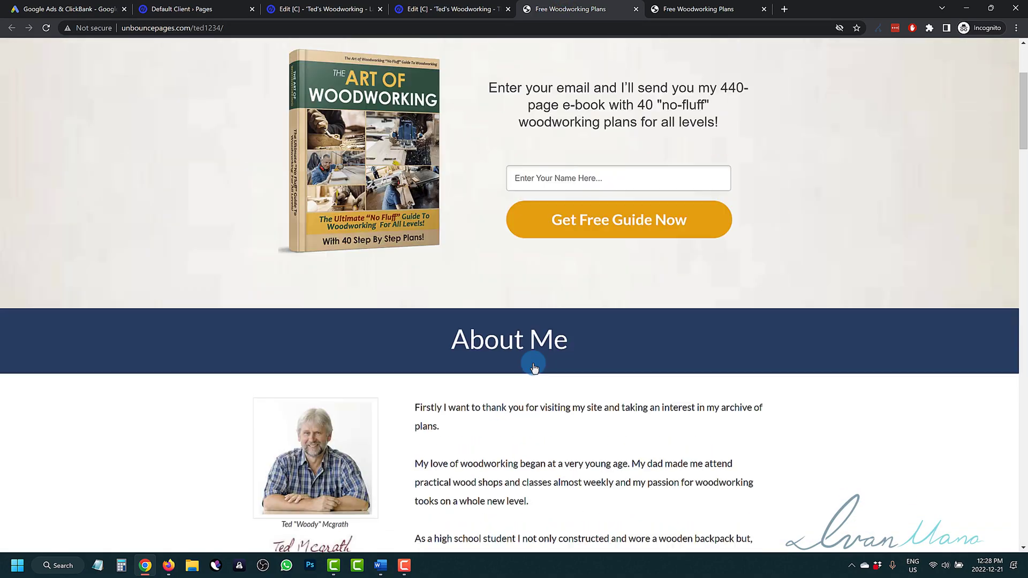
pyautogui.click(697, 7)
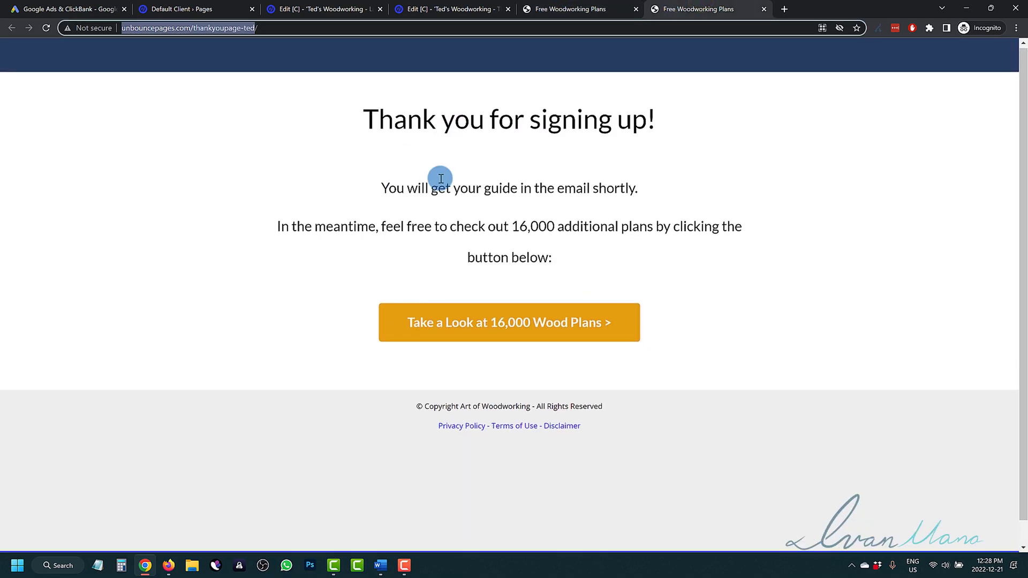
# Step: Return to the landing page editor, add a new JavaScript to the variant and paste the copied Google tag code into it
pyautogui.click(311, 8)
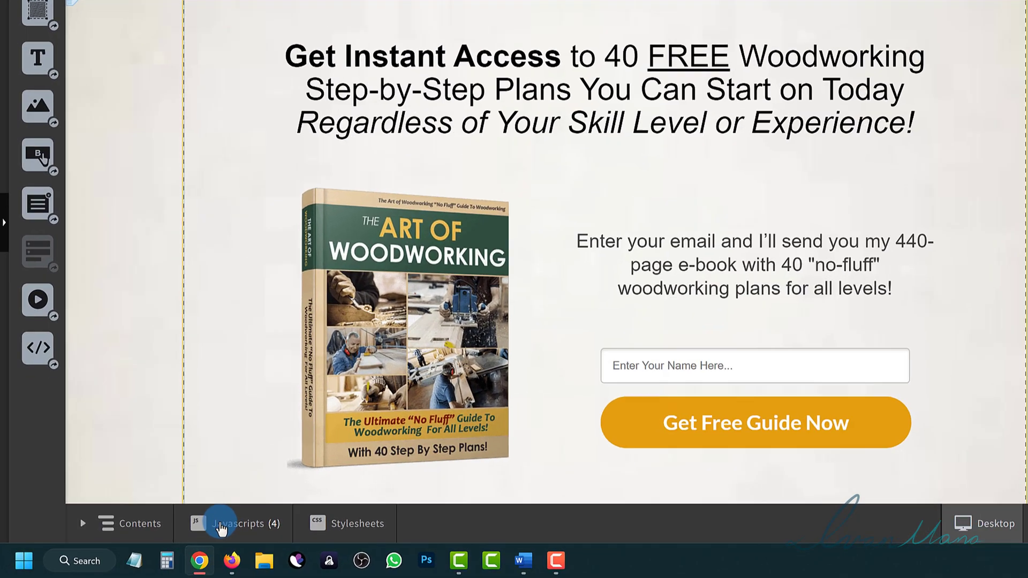
pyautogui.click(160, 539)
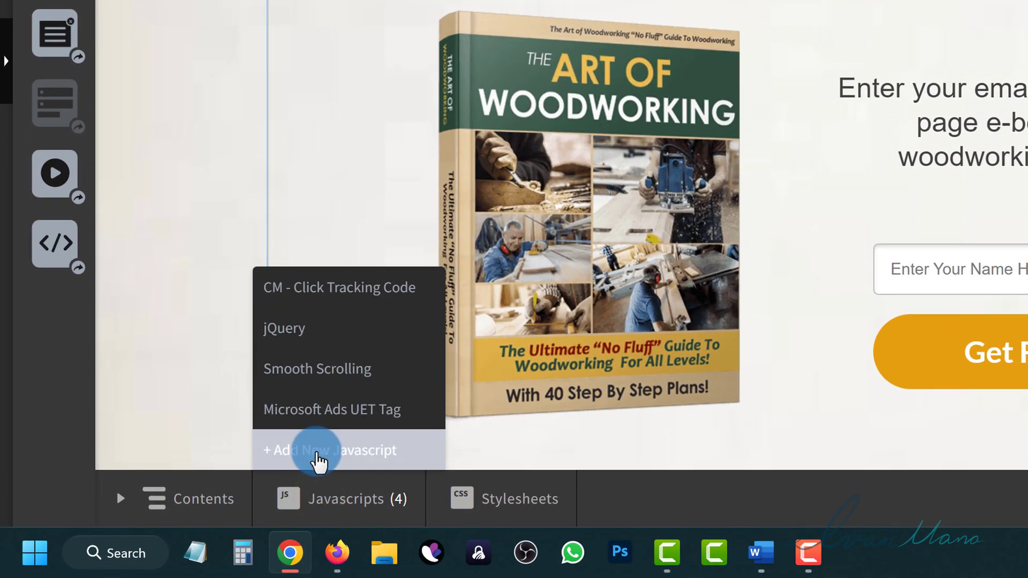
pyautogui.click(349, 451)
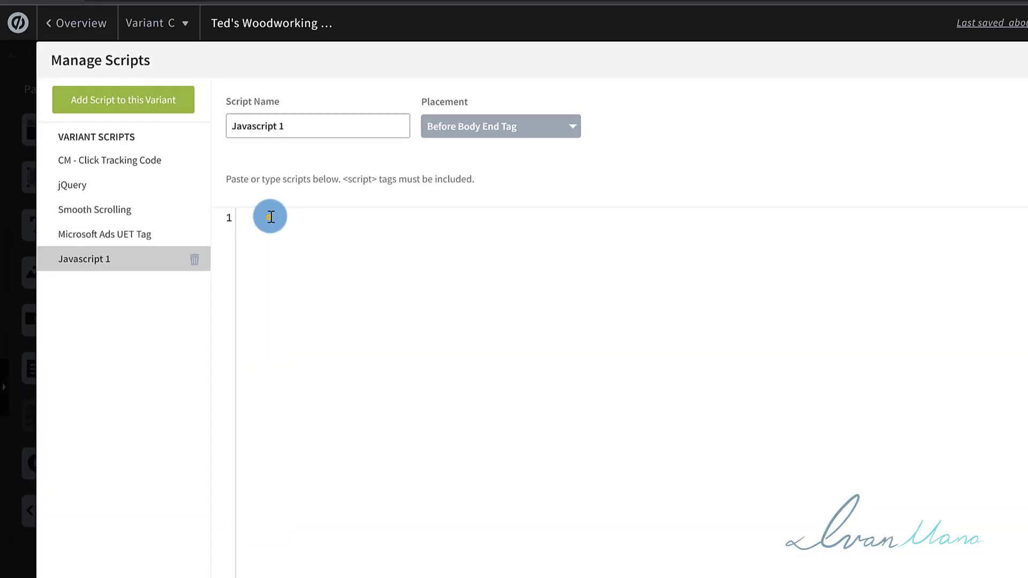
pyautogui.rightClick(252, 253)
pyautogui.click(288, 359)
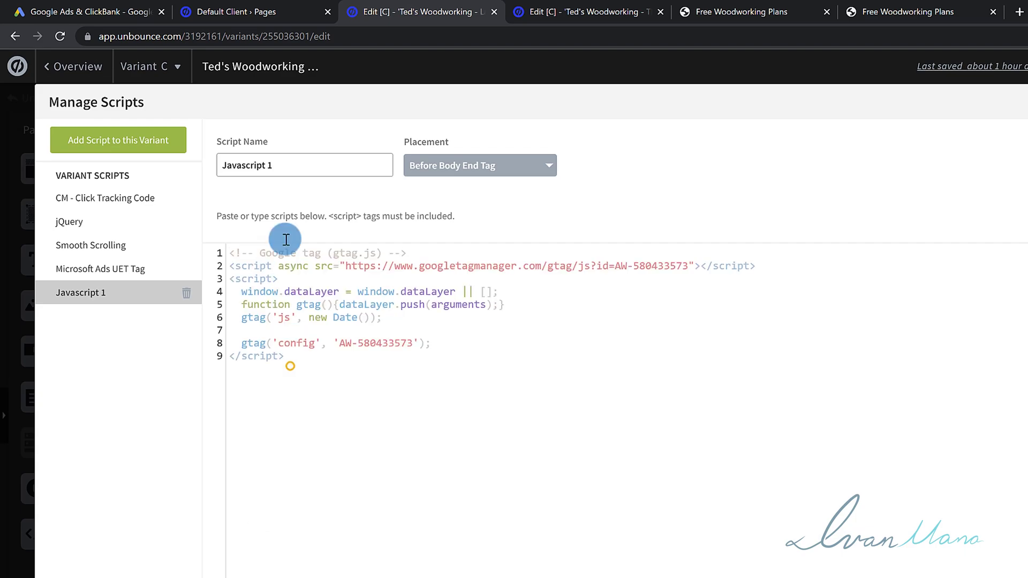
# Step: Name the landing page script "Google Ads Remarketing" and set its placement to Head
pyautogui.tripleClick(284, 159)
pyautogui.write('Google Ads Remarketing')
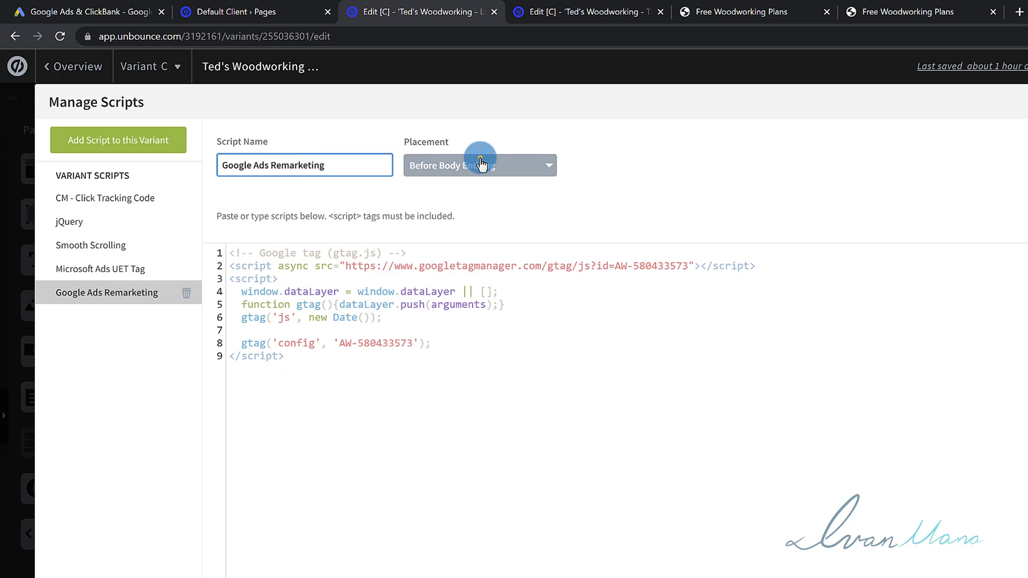
pyautogui.click(482, 165)
pyautogui.click(421, 228)
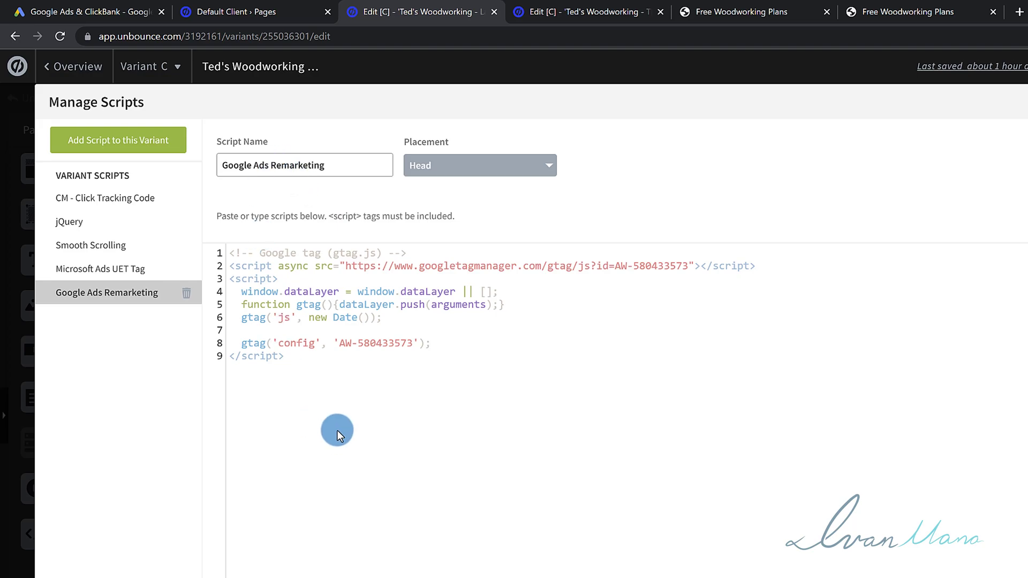
# Step: Copy the entire Google tag code from the landing page's Google Ads Remarketing script
pyautogui.moveTo(334, 369); pyautogui.dragTo(131, 211)
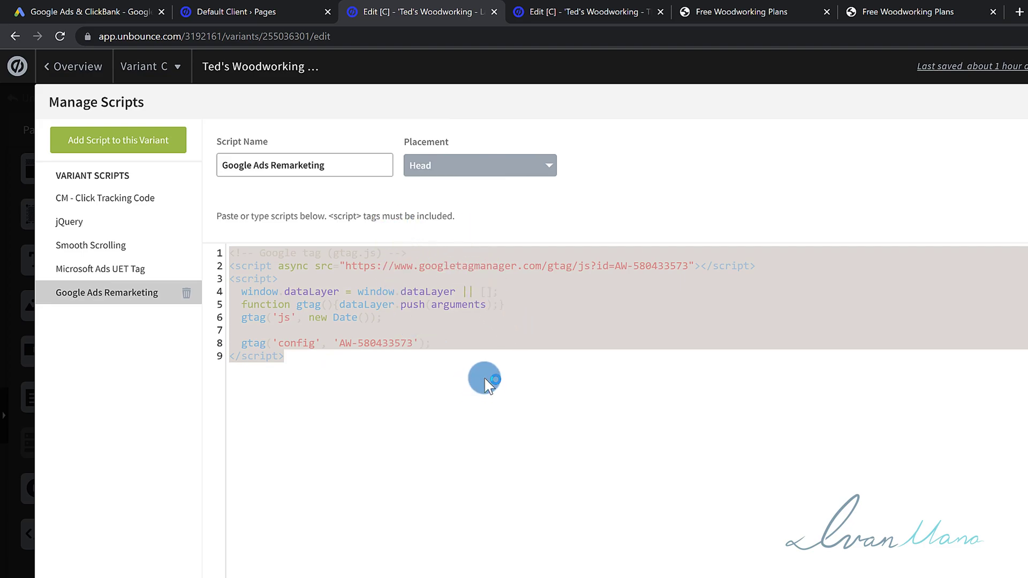
pyautogui.click(328, 359)
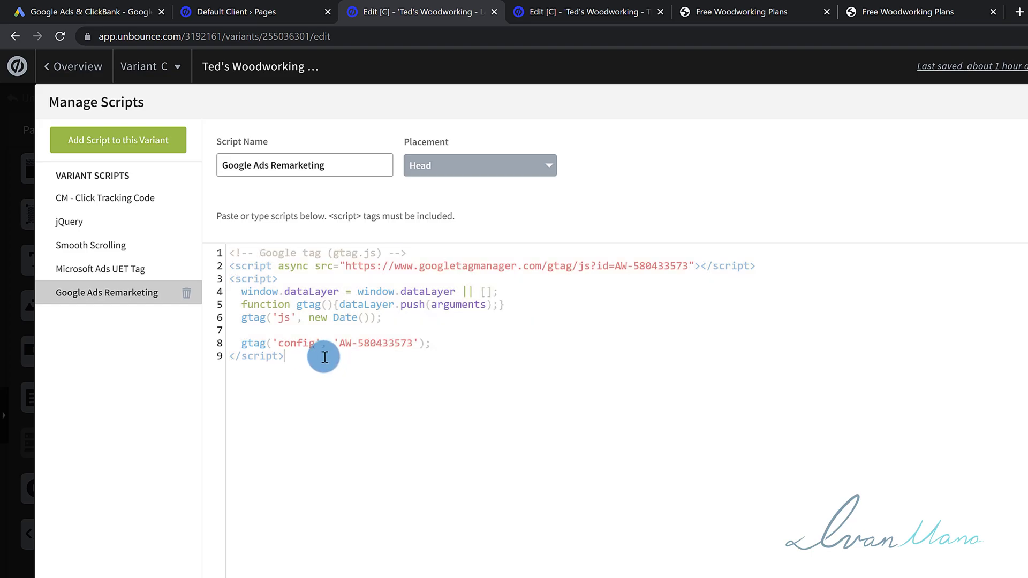
pyautogui.moveTo(329, 349); pyautogui.dragTo(209, 229)
pyautogui.hotkey('ctrl', 'c')
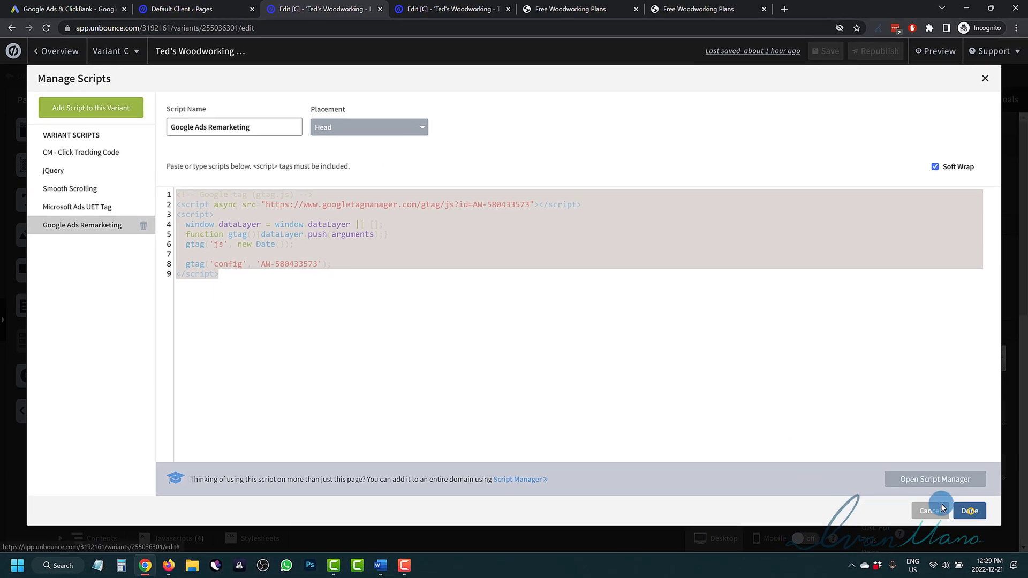
# Step: Accept the new script, then save and republish the landing page
pyautogui.click(962, 510)
pyautogui.click(823, 51)
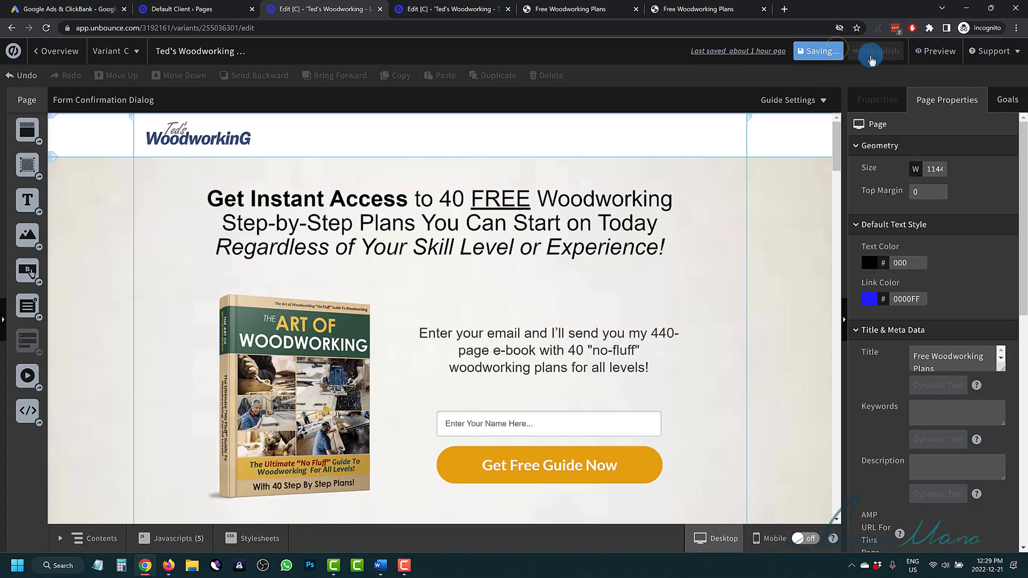
pyautogui.click(873, 53)
pyautogui.click(610, 428)
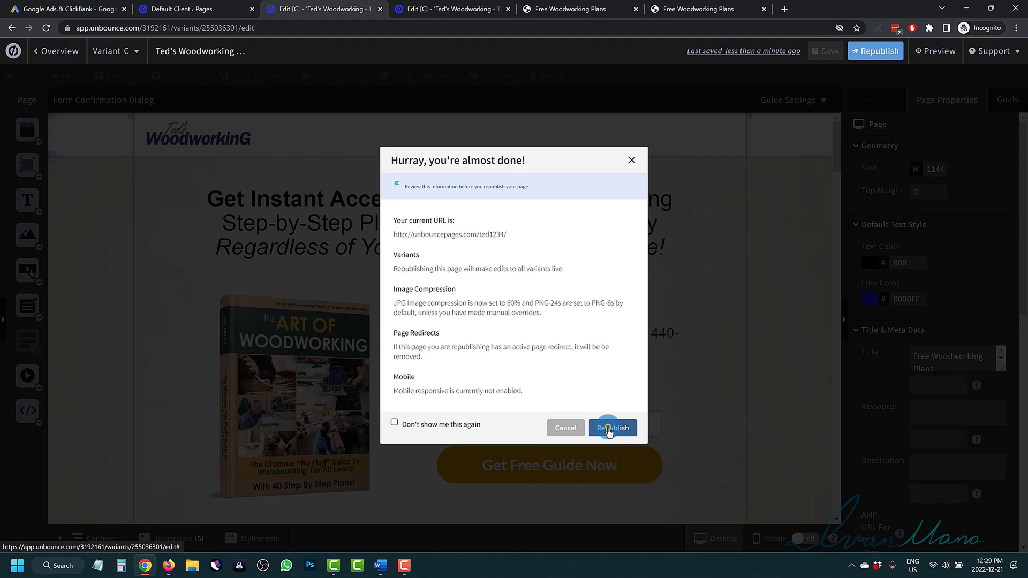
# Step: In the thank-you page editor, add a new JavaScript and paste the Google tag code into it
pyautogui.click(459, 7)
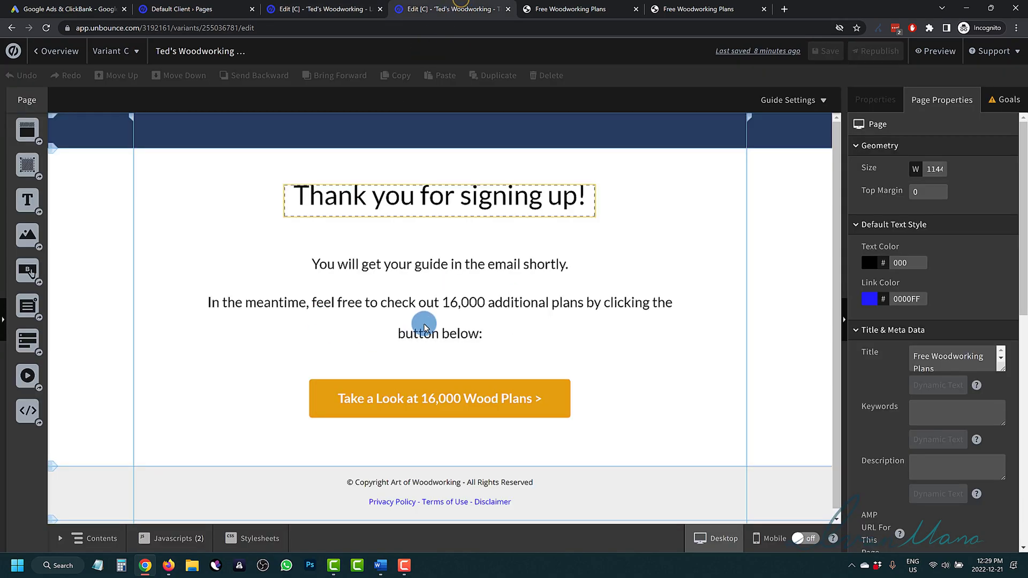
pyautogui.click(163, 540)
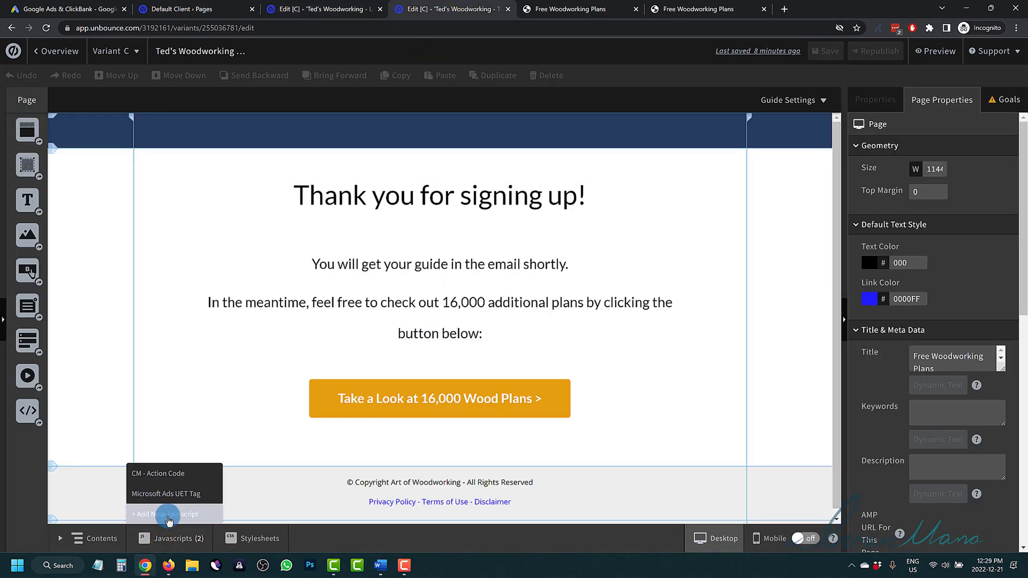
pyautogui.click(168, 517)
pyautogui.rightClick(231, 199)
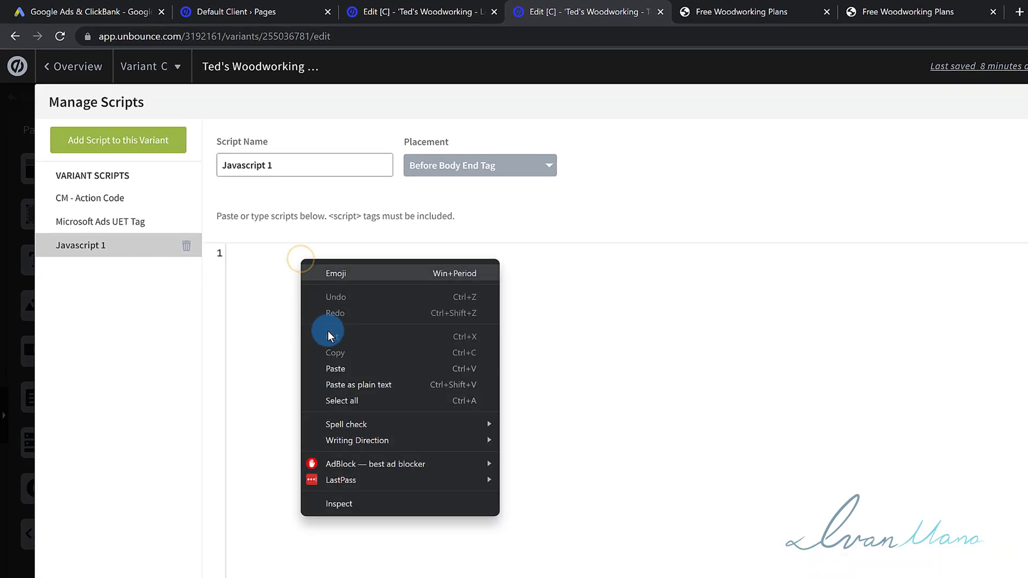
pyautogui.click(335, 369)
# Step: Name the thank-you page script "Google Ads Remarketing" and set its placement to Head
pyautogui.tripleClick(310, 166)
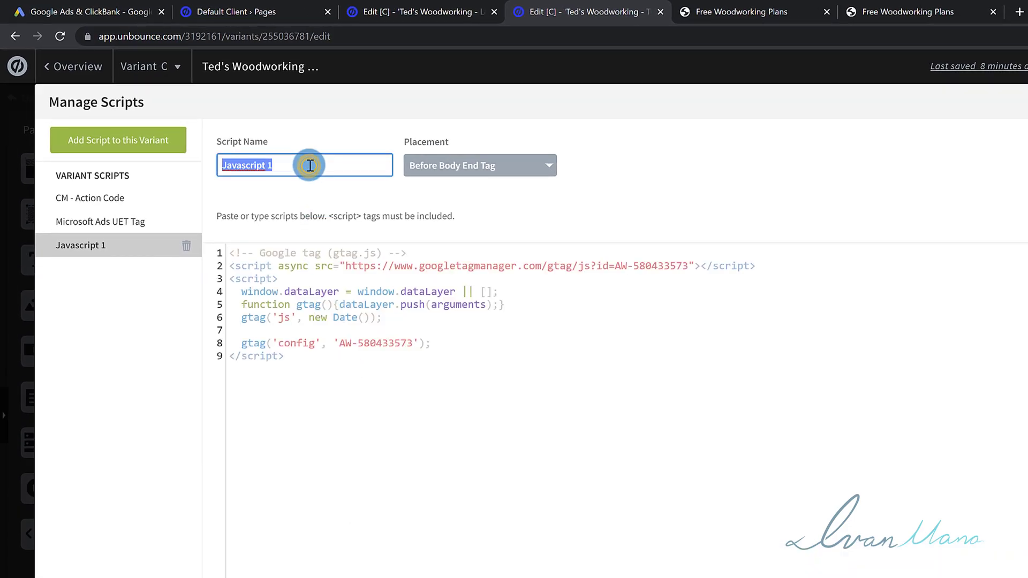
pyautogui.write('Google Ads Remarketing')
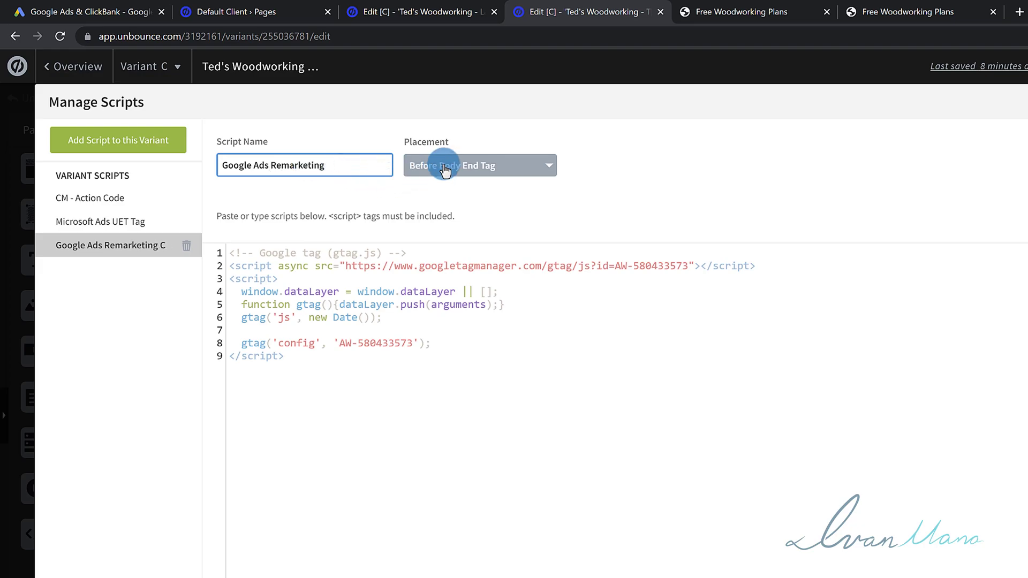
pyautogui.click(467, 163)
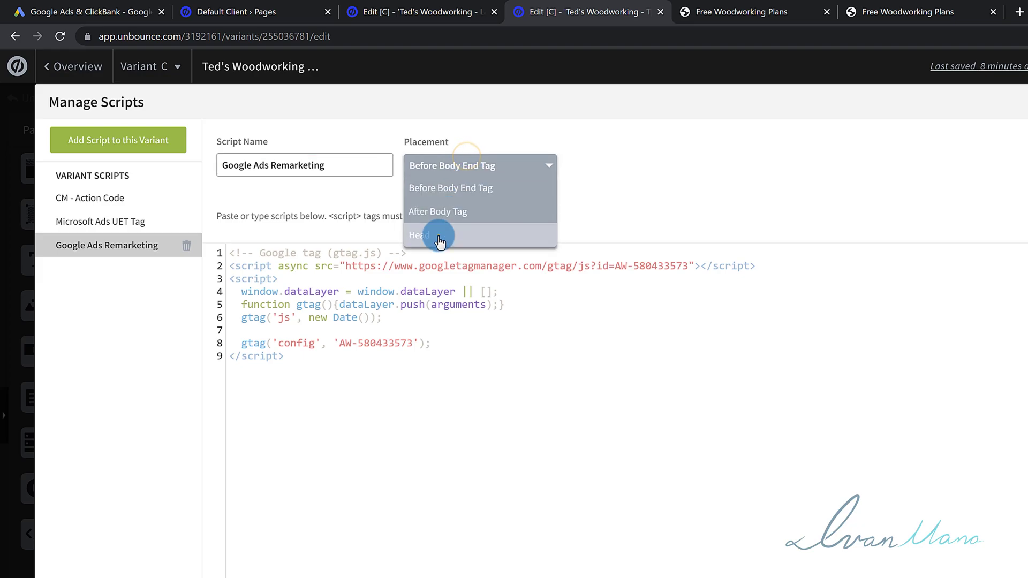
pyautogui.click(436, 234)
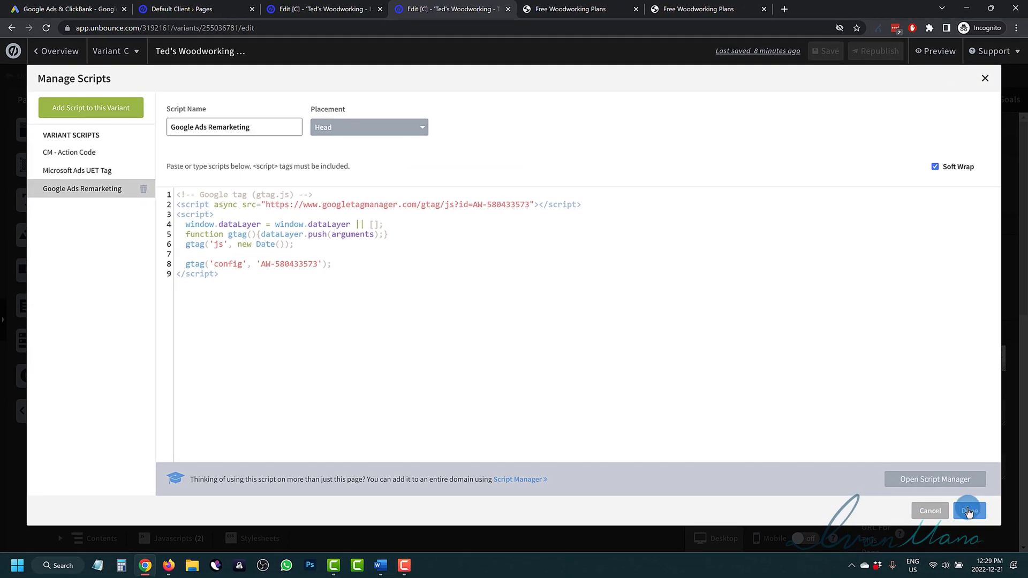
# Step: Accept the script, save and republish the thank-you page, and dismiss the publishing confirmations for both pages
pyautogui.click(1026, 551)
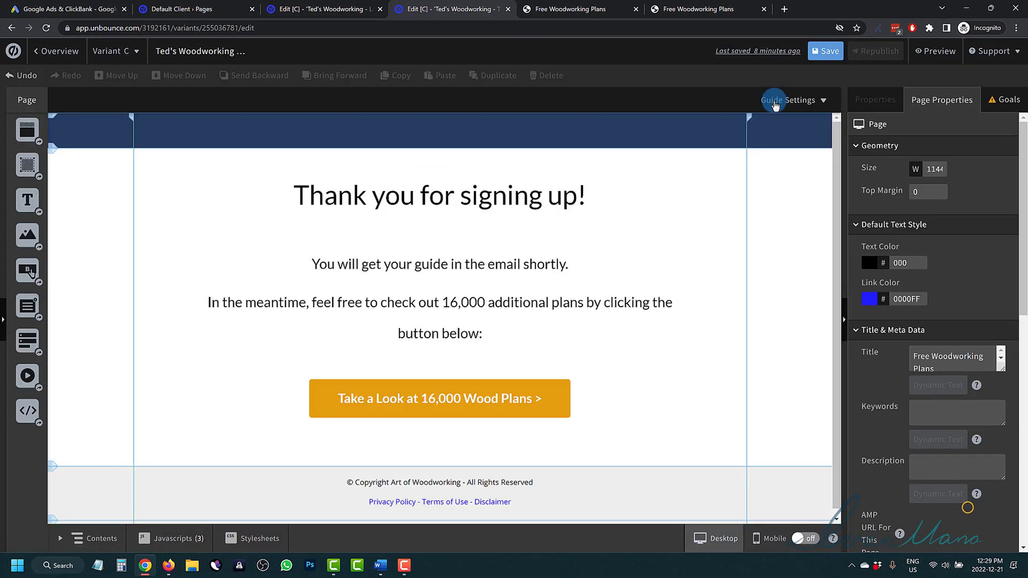
pyautogui.click(887, 56)
pyautogui.click(857, 54)
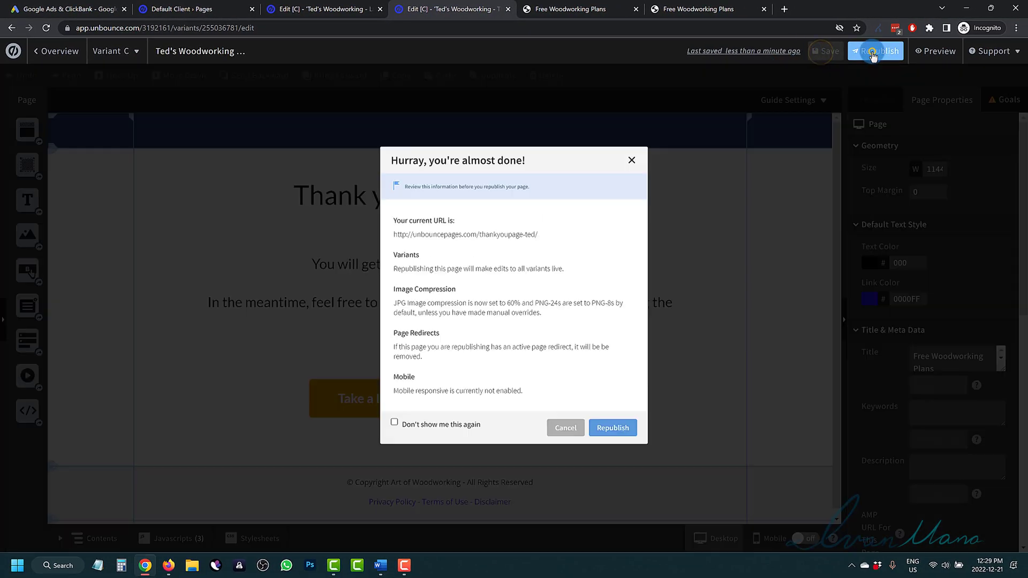
pyautogui.click(618, 425)
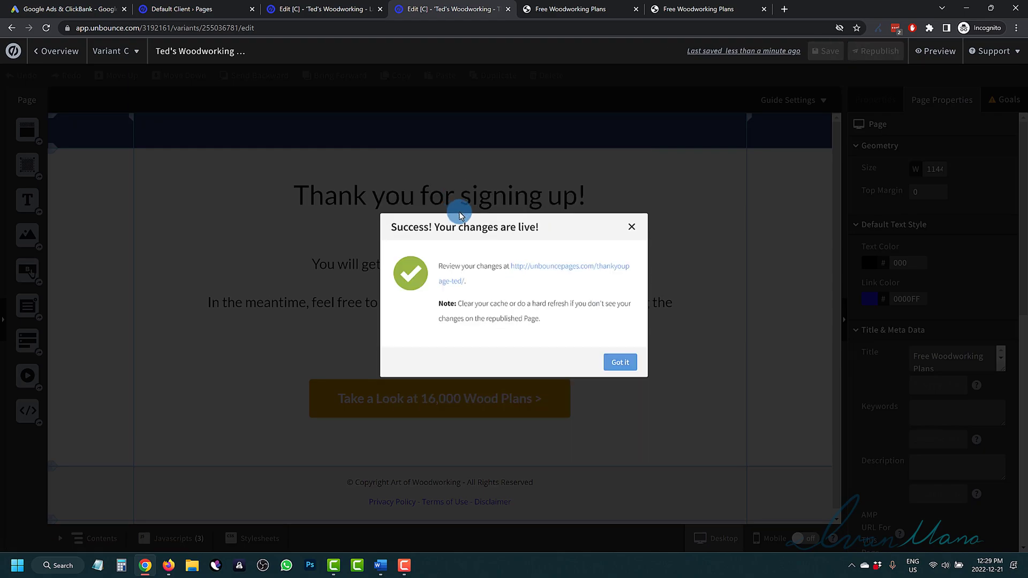
pyautogui.click(615, 359)
pyautogui.hotkey('ctrl', 'shift', 'Tab')
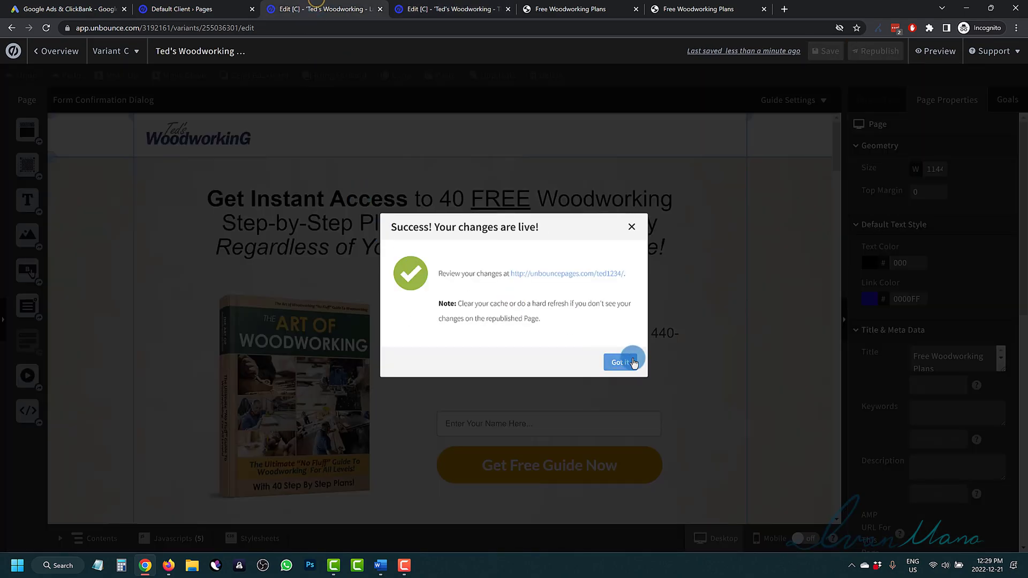
pyautogui.click(627, 360)
# Step: Review the live landing and thank-you pages, then the hit statistics on the Google Ads tag page
pyautogui.click(571, 8)
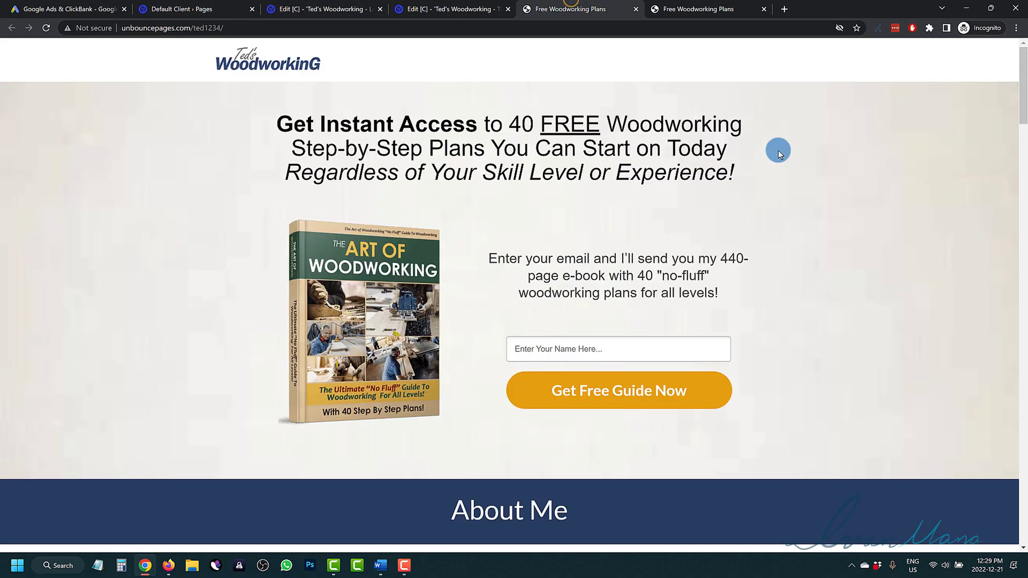
pyautogui.click(675, 7)
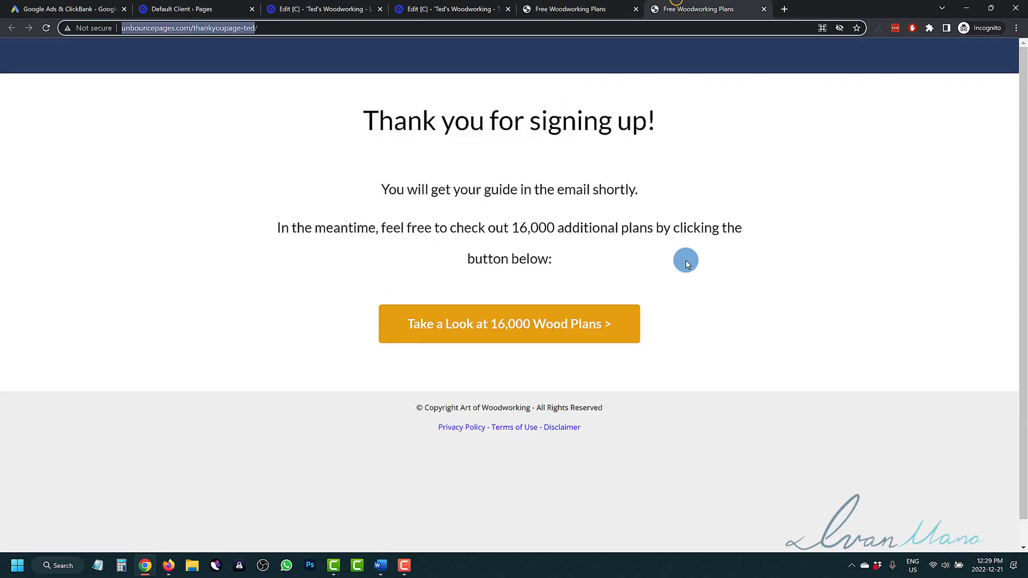
pyautogui.click(184, 4)
pyautogui.click(75, 9)
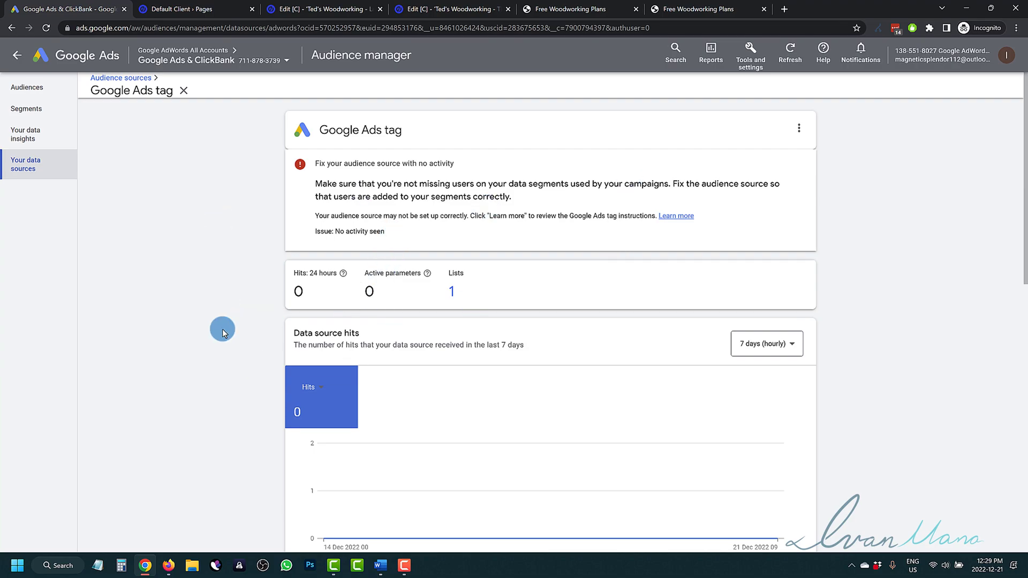
pyautogui.scroll(-12, 223, 331)
pyautogui.scroll(10, 223, 331)
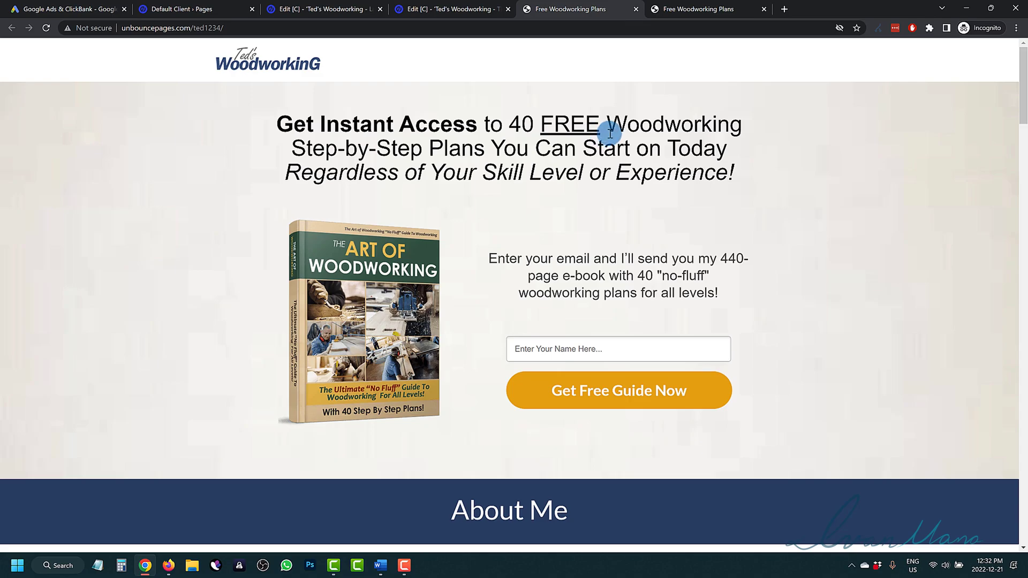
# Step: Pin the Tag Assistant Legacy (by Google) browser extension and open it on the live landing page
pyautogui.click(929, 30)
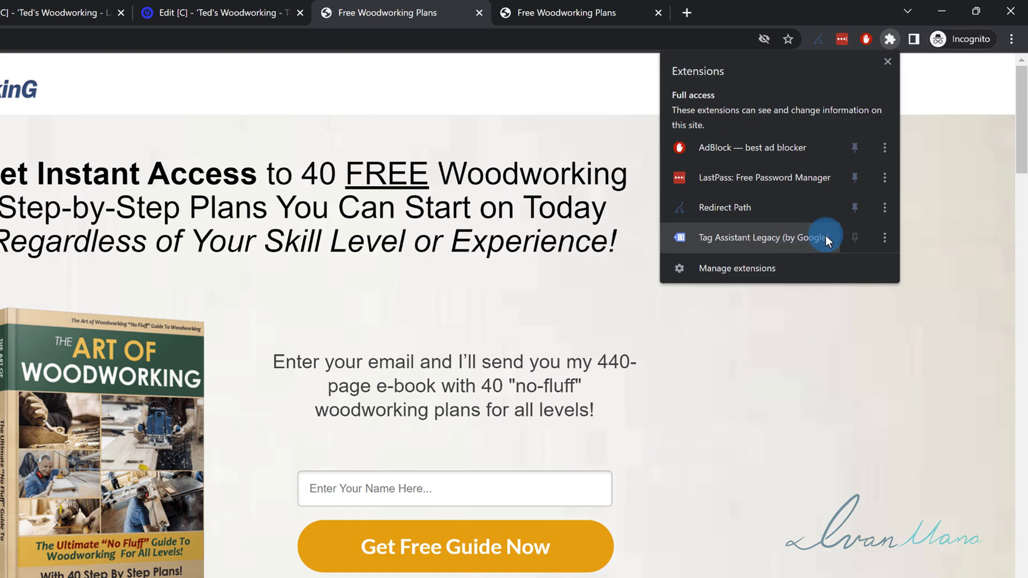
pyautogui.click(855, 238)
pyautogui.click(868, 38)
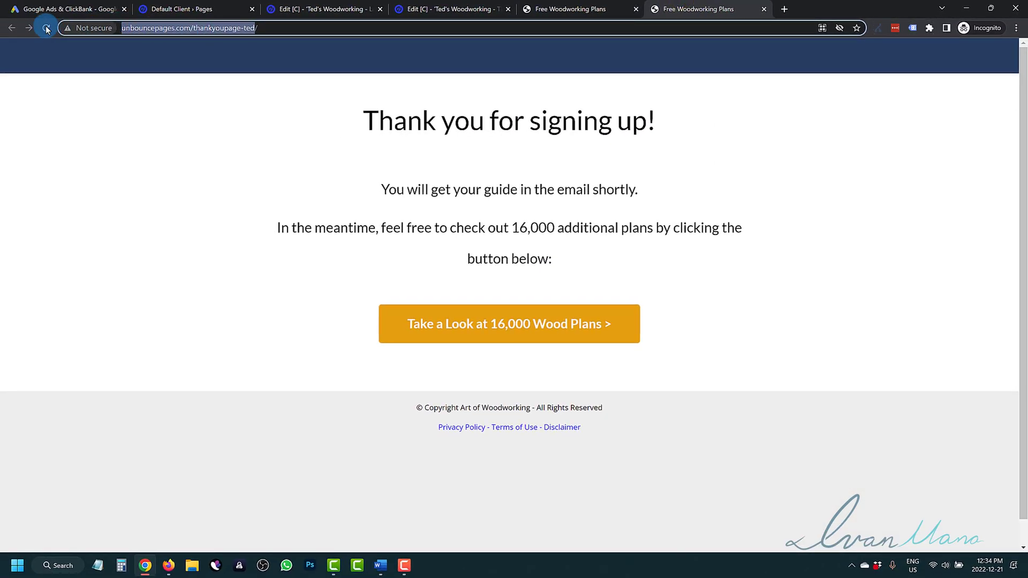
# Step: Enable Tag Assistant Legacy on the live thank-you page, reload the page and check its tag analysis
pyautogui.click(46, 28)
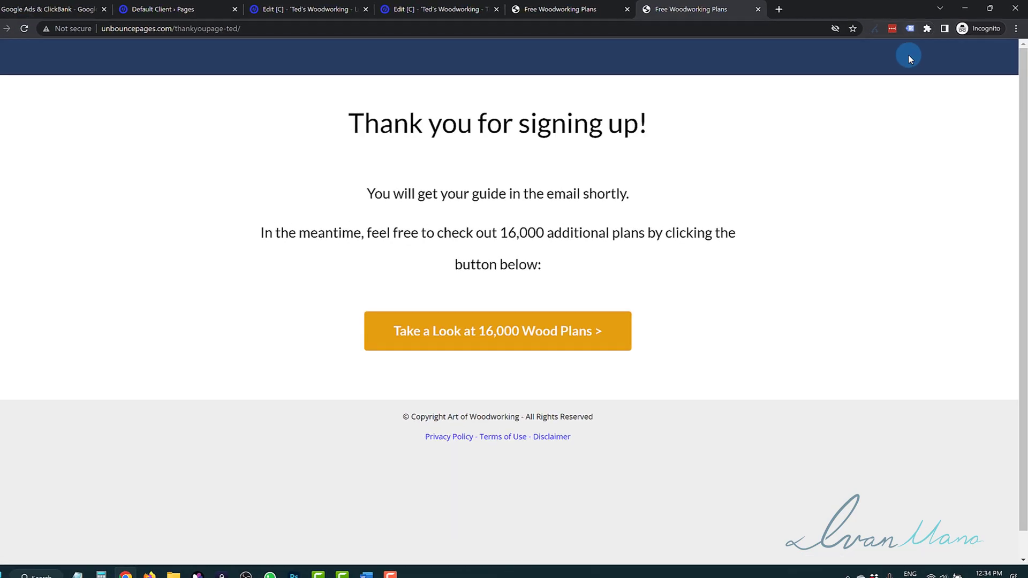
pyautogui.click(913, 29)
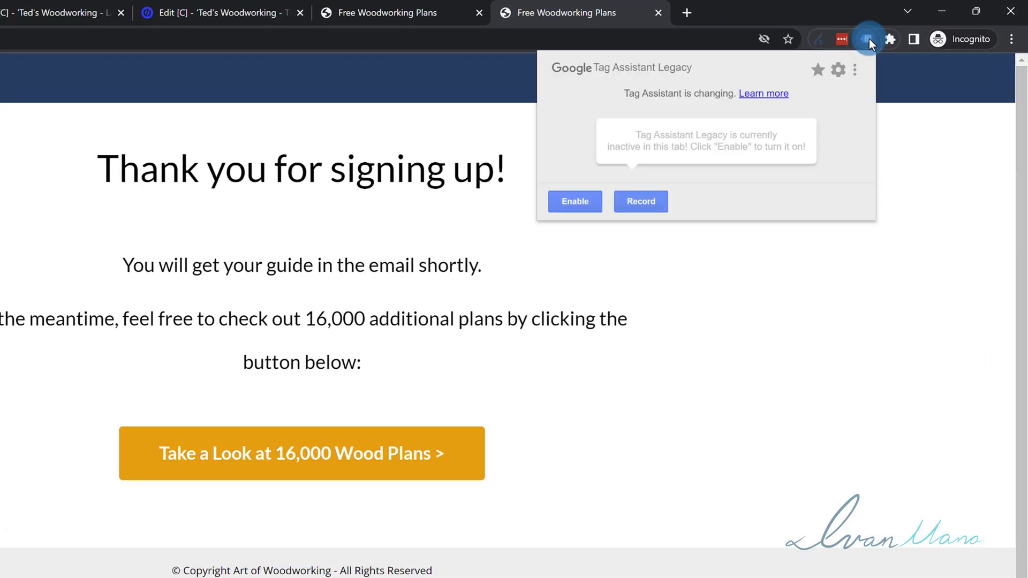
pyautogui.click(575, 202)
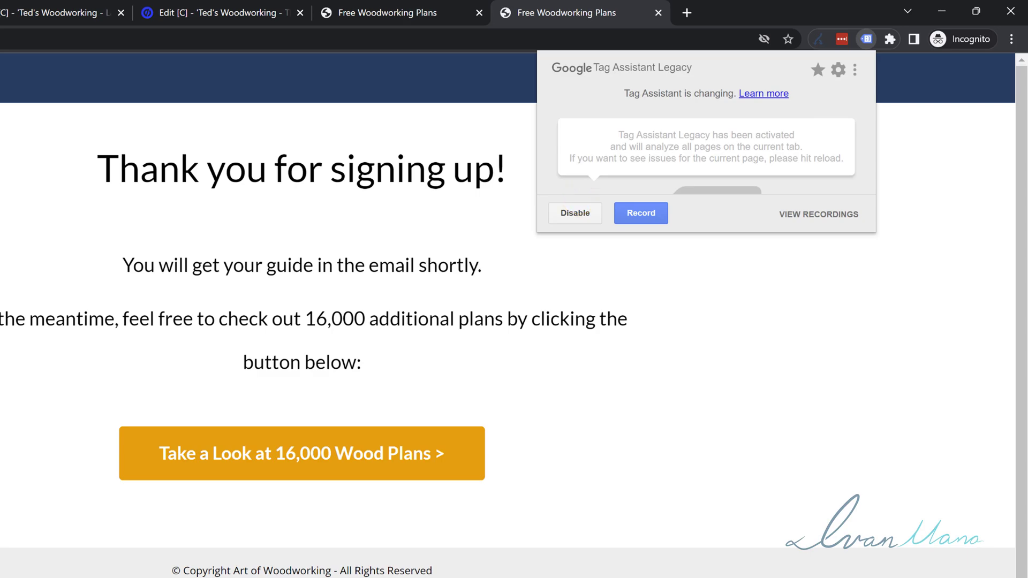
pyautogui.click(499, 287)
pyautogui.press('F5')
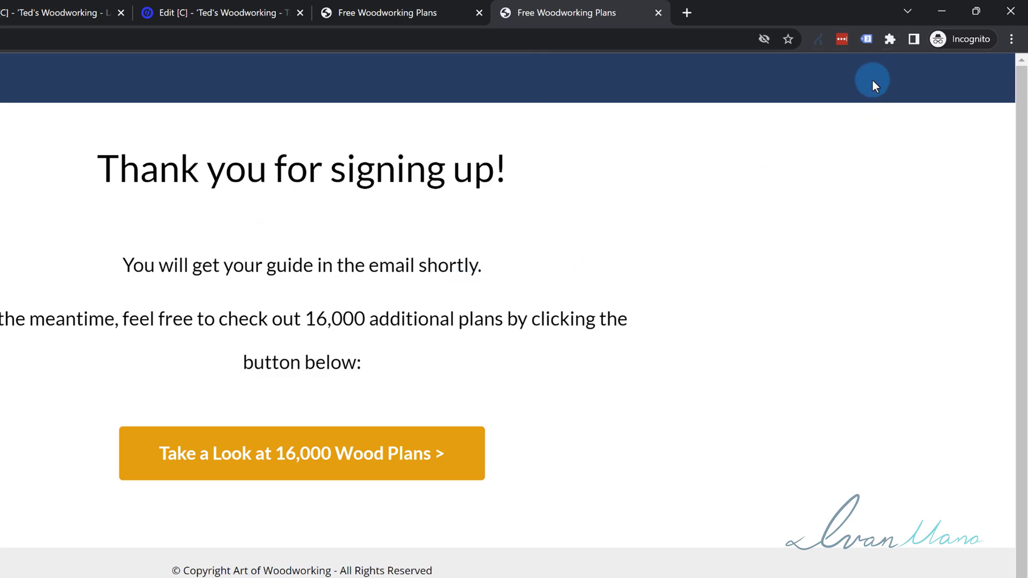
pyautogui.click(867, 39)
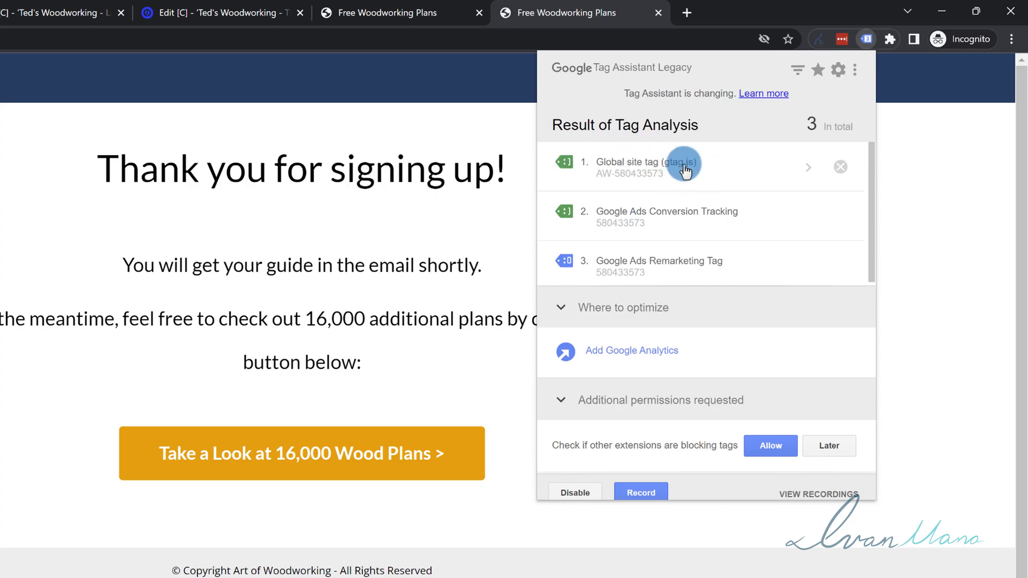
# Step: Check the Tag Assistant Legacy results on the live landing page
pyautogui.click(390, 7)
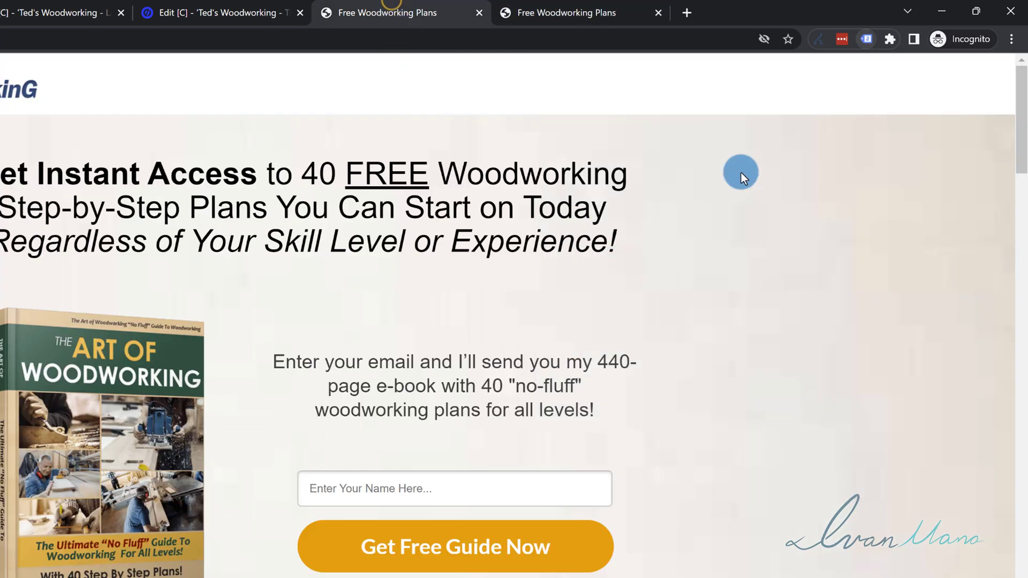
pyautogui.click(872, 39)
pyautogui.click(432, 141)
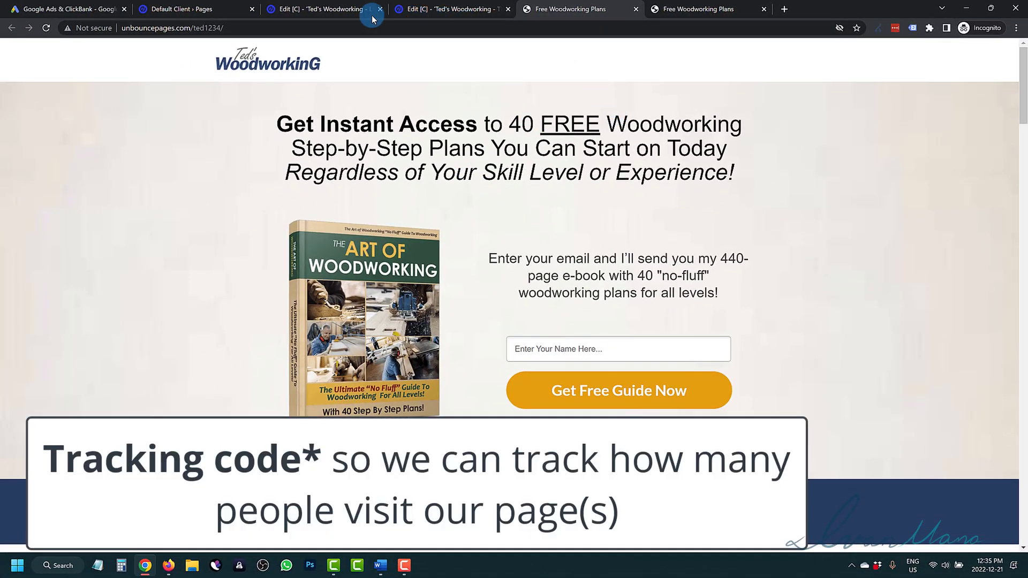
# Step: Close the Unbounce editors for the landing page and the thank-you page
pyautogui.click(303, 9)
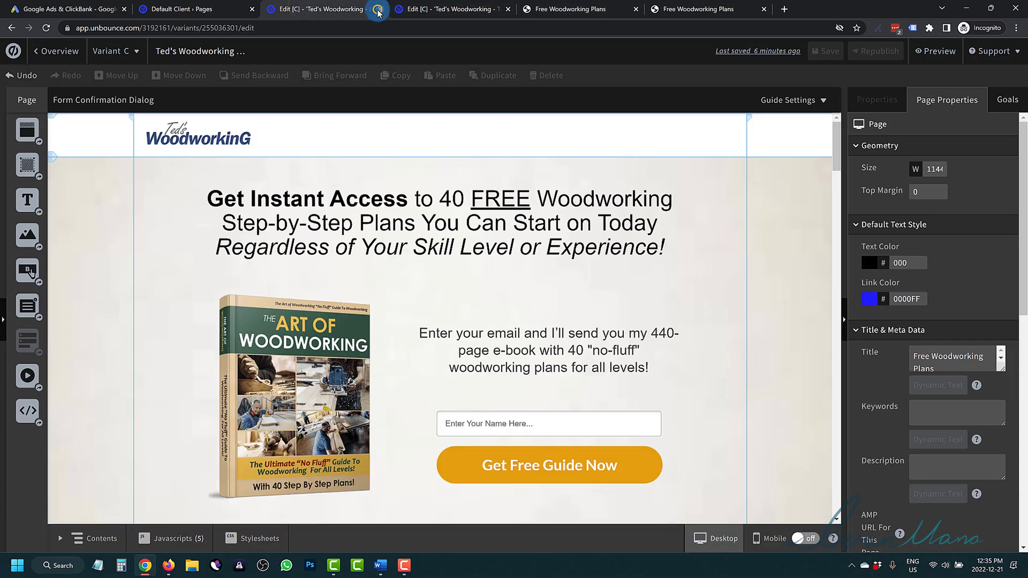
pyautogui.click(378, 10)
pyautogui.click(379, 10)
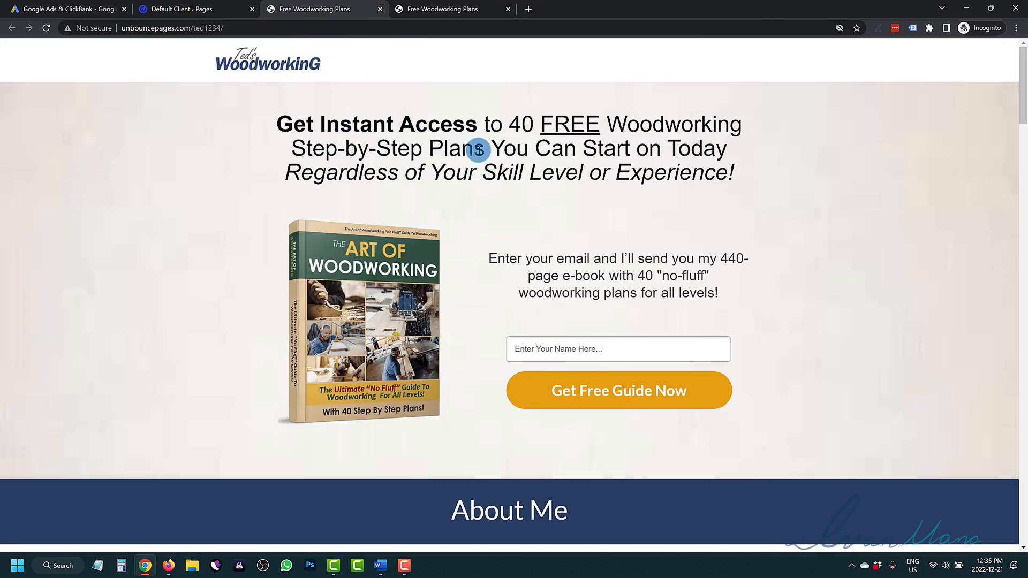
# Step: In Google Ads Audience manager, open the segments list and start a new website visitors segment
pyautogui.click(39, 8)
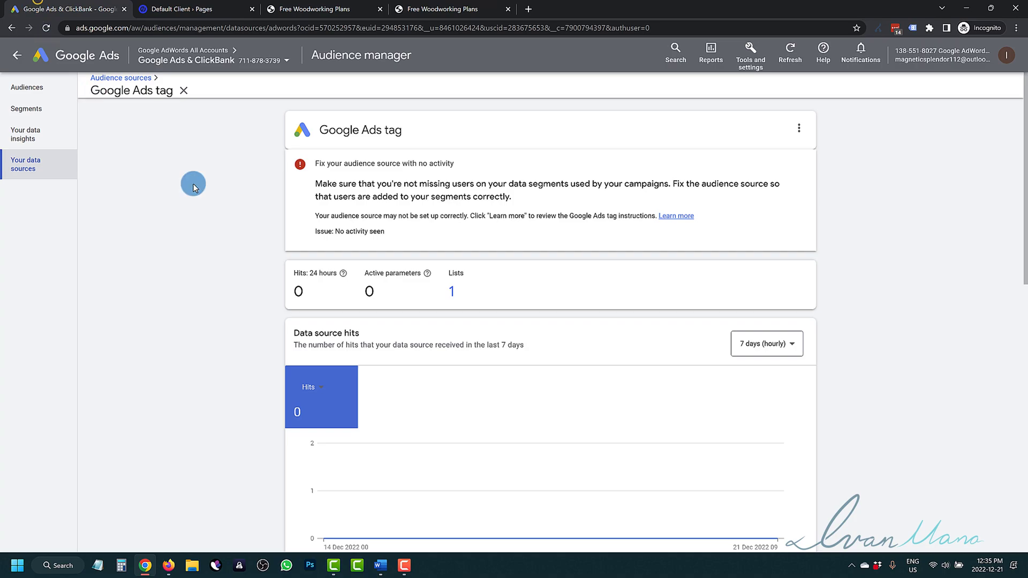
pyautogui.scroll(-14, 262, 375)
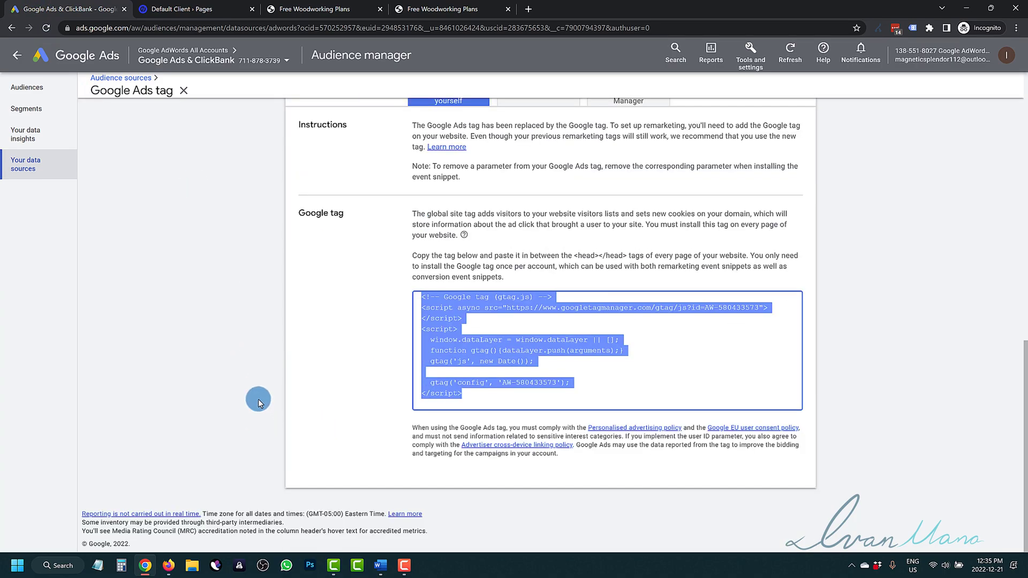
pyautogui.scroll(14, 259, 521)
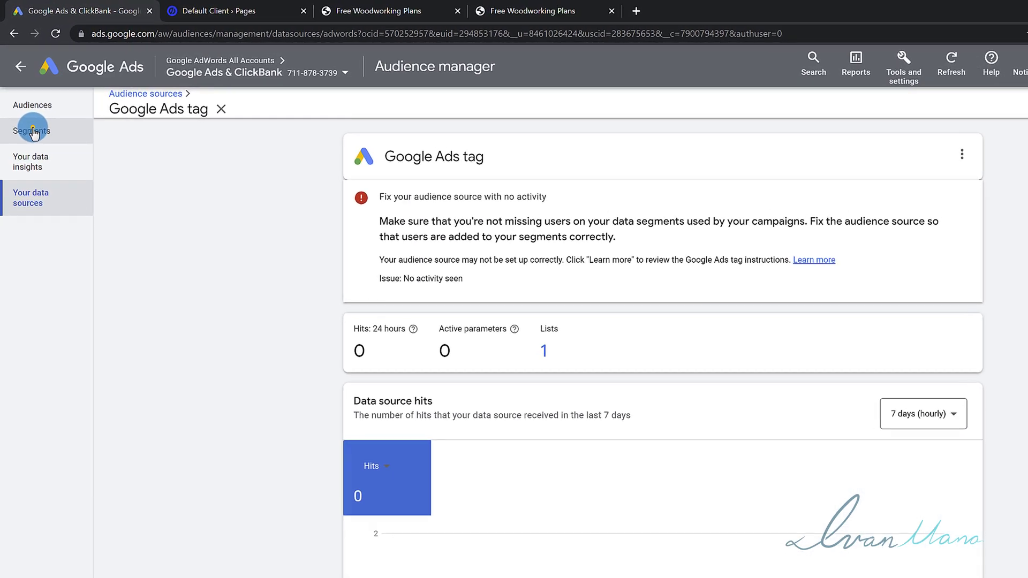
pyautogui.click(26, 109)
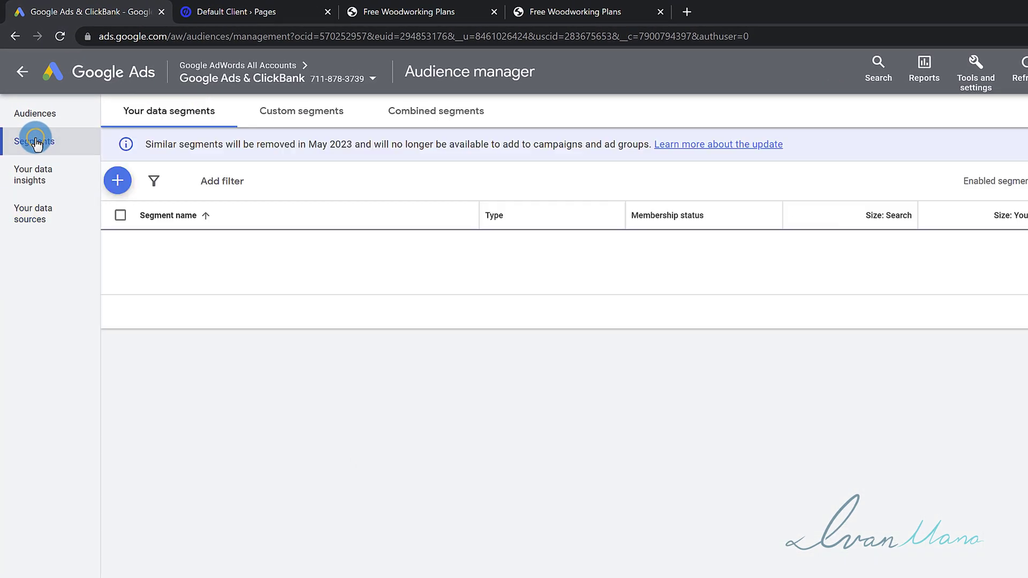
pyautogui.click(200, 214)
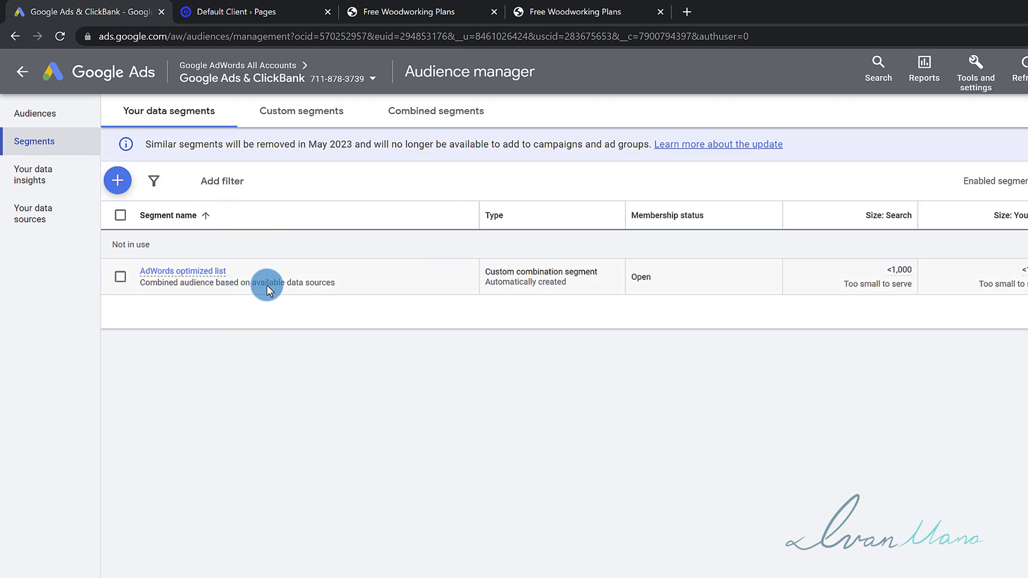
pyautogui.click(118, 183)
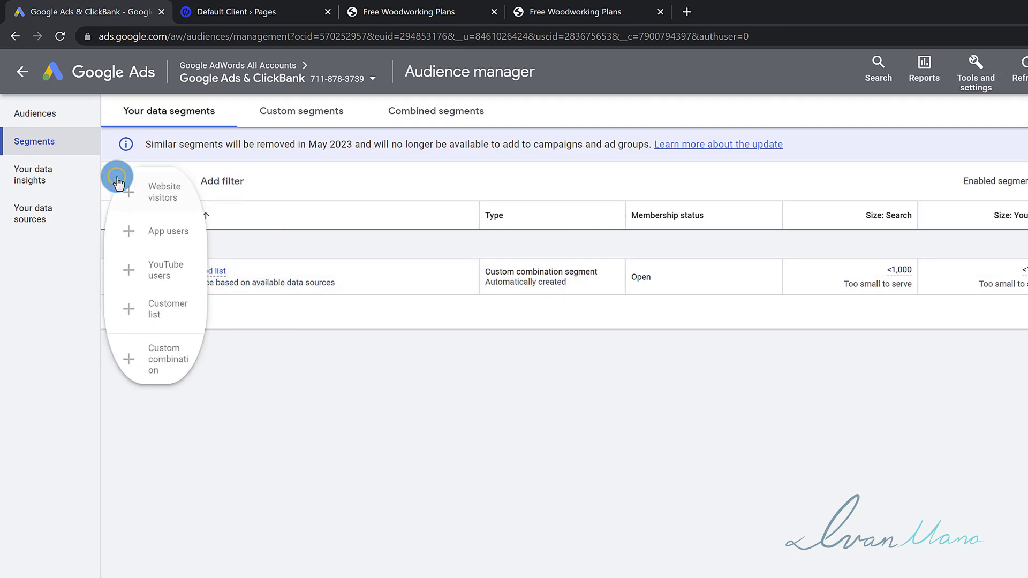
pyautogui.click(200, 189)
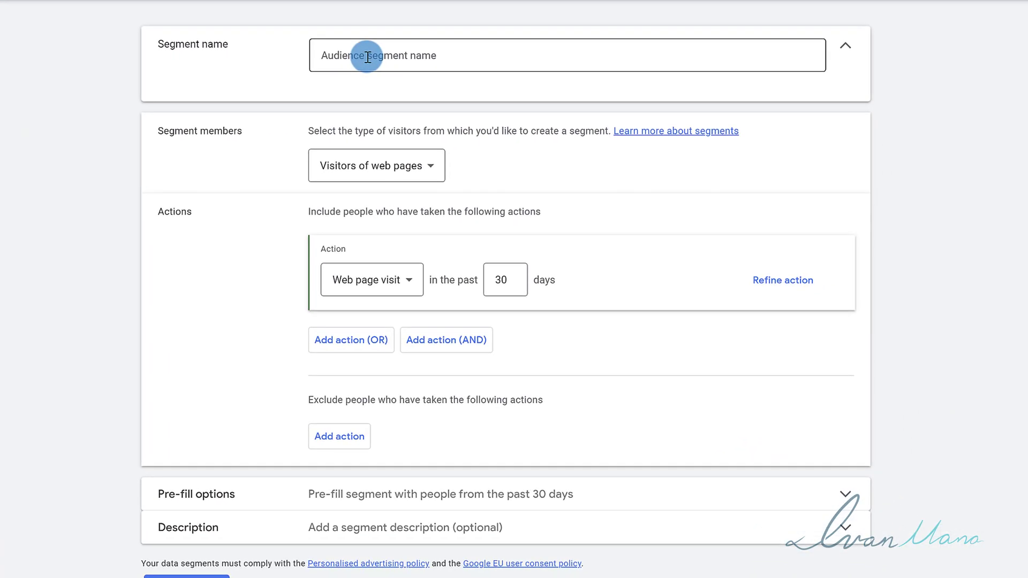
# Step: Review the live landing and thank-you pages, and name the segment "Website Visitors - Did Not Sign Up"
pyautogui.click(368, 56)
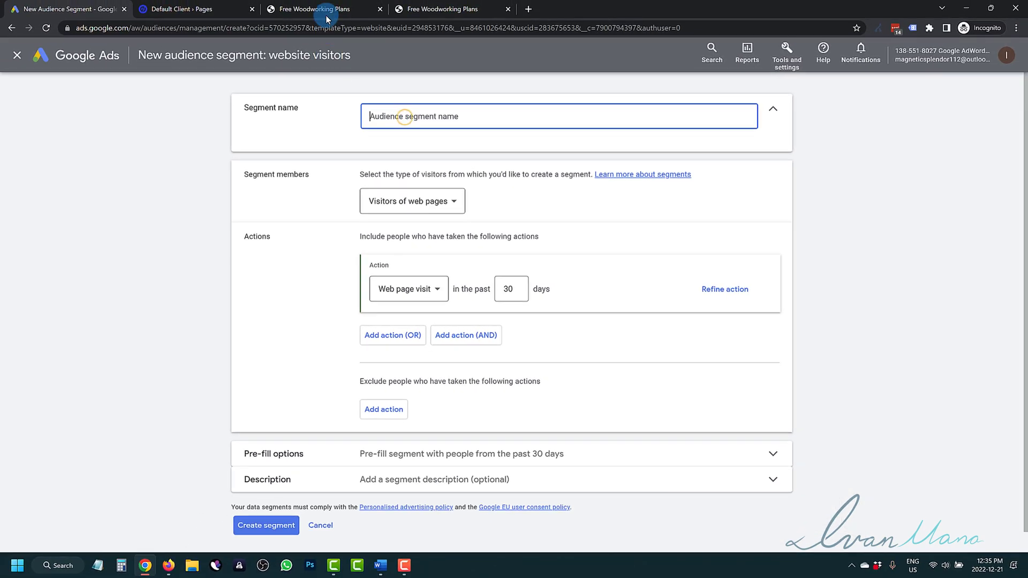
pyautogui.click(326, 8)
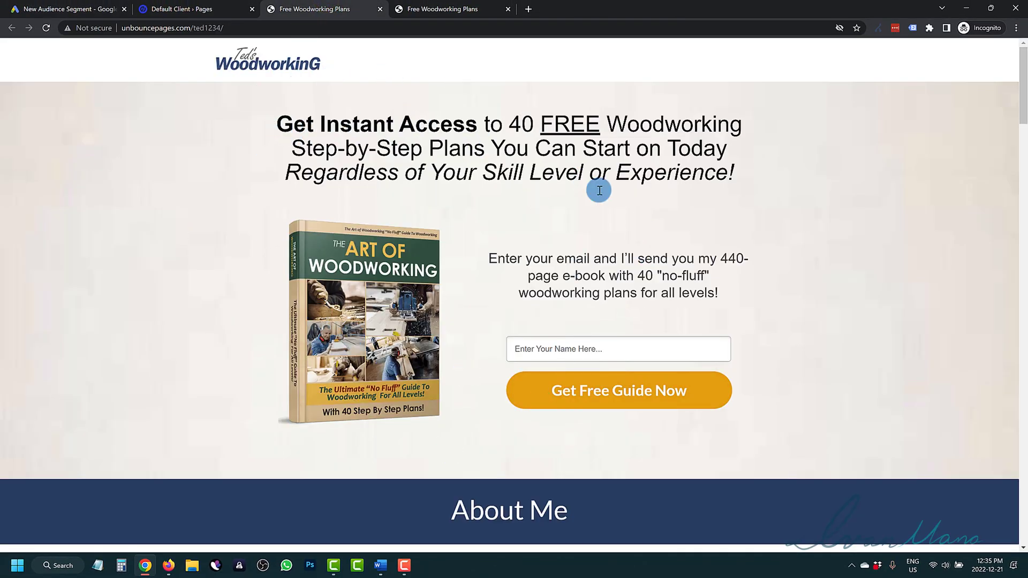
pyautogui.click(416, 10)
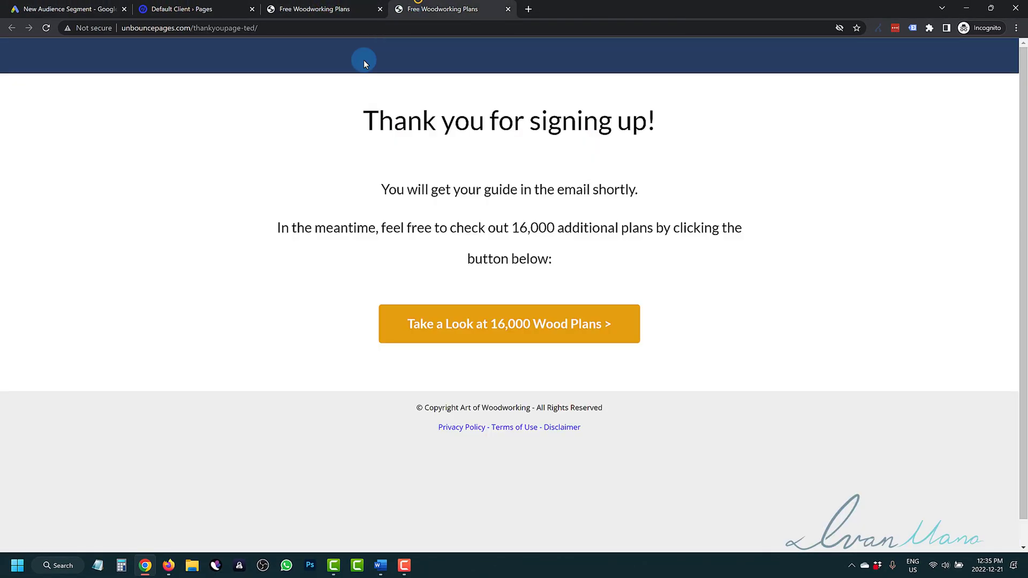
pyautogui.click(332, 8)
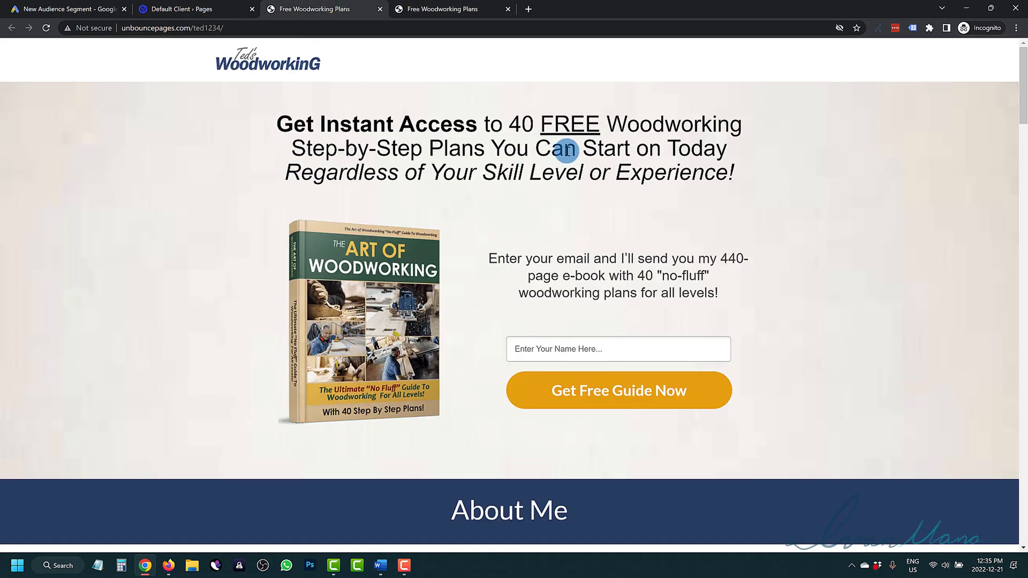
pyautogui.moveTo(302, 120); pyautogui.dragTo(523, 230)
pyautogui.click(524, 230)
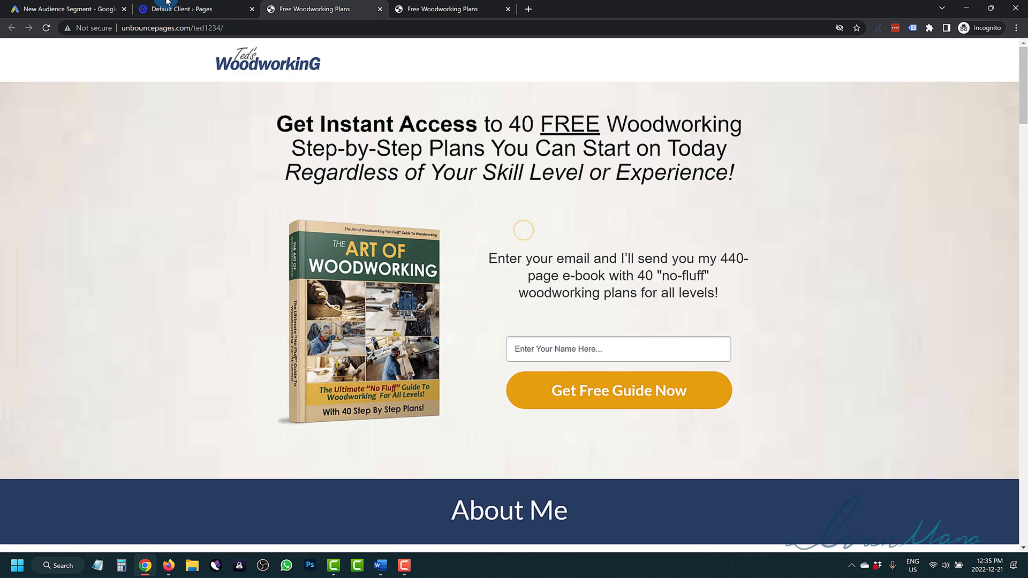
pyautogui.click(43, 2)
pyautogui.click(392, 95)
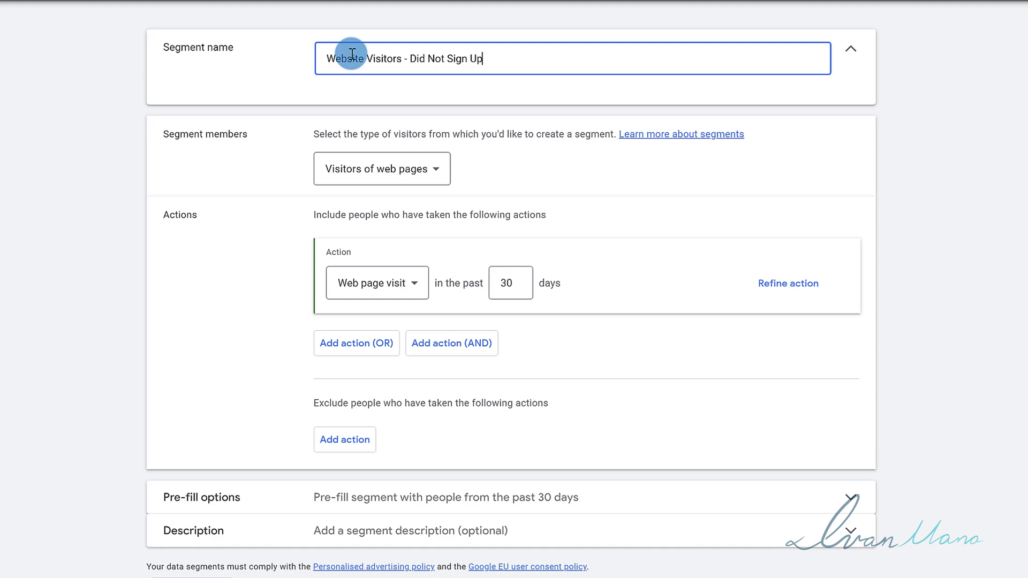
pyautogui.moveTo(504, 62); pyautogui.dragTo(258, 61)
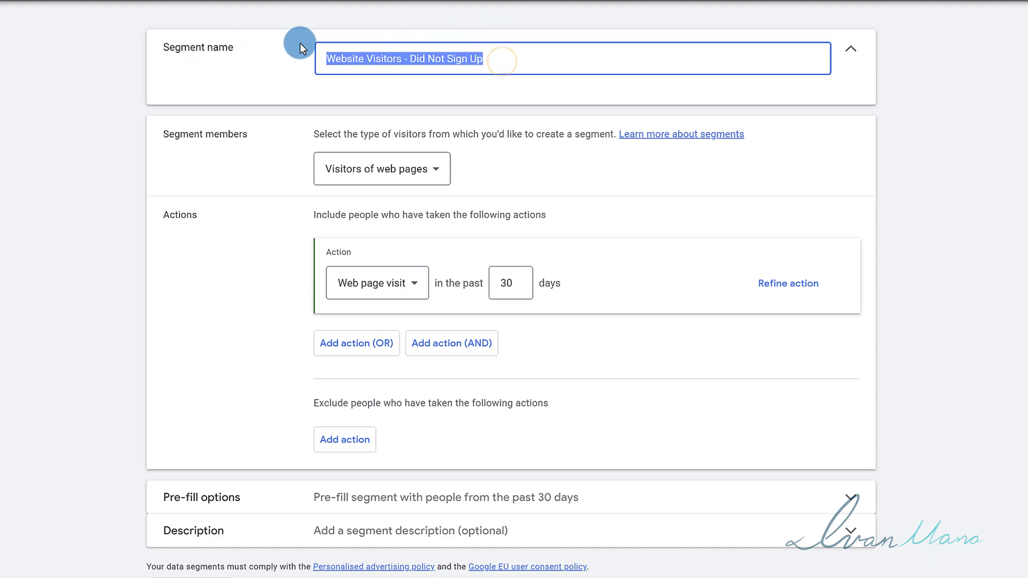
pyautogui.click(138, 168)
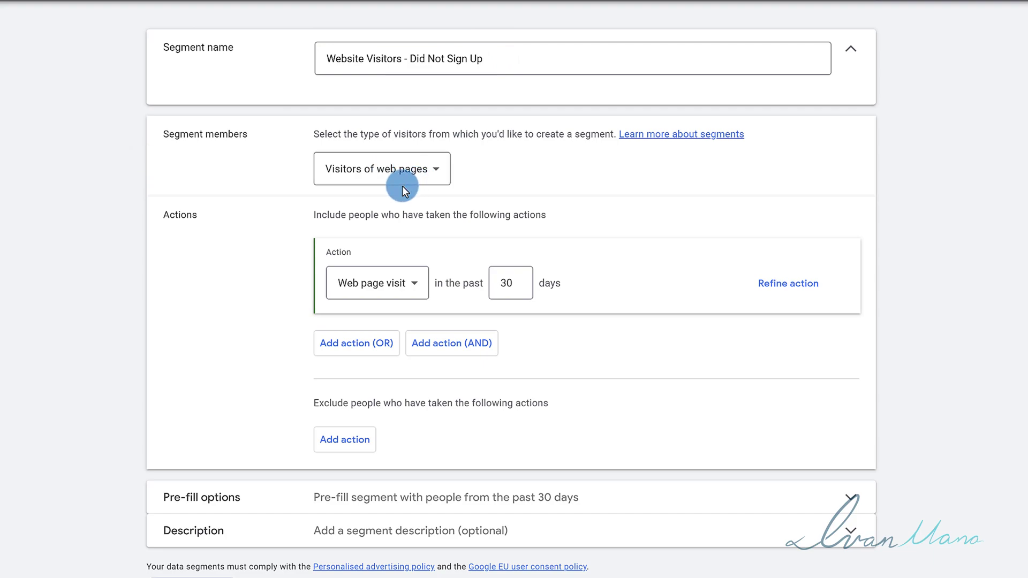
# Step: Refine the included web page visit action so the page URL contains the landing page address unbouncepages.com/ted1234
pyautogui.click(792, 283)
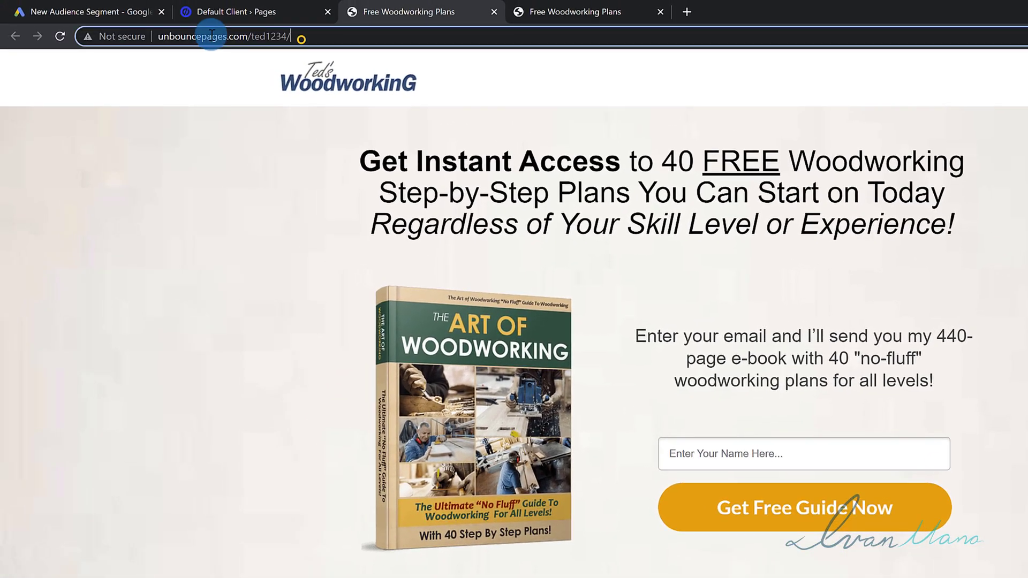
pyautogui.click(159, 6)
pyautogui.rightClick(142, 4)
pyautogui.click(253, 116)
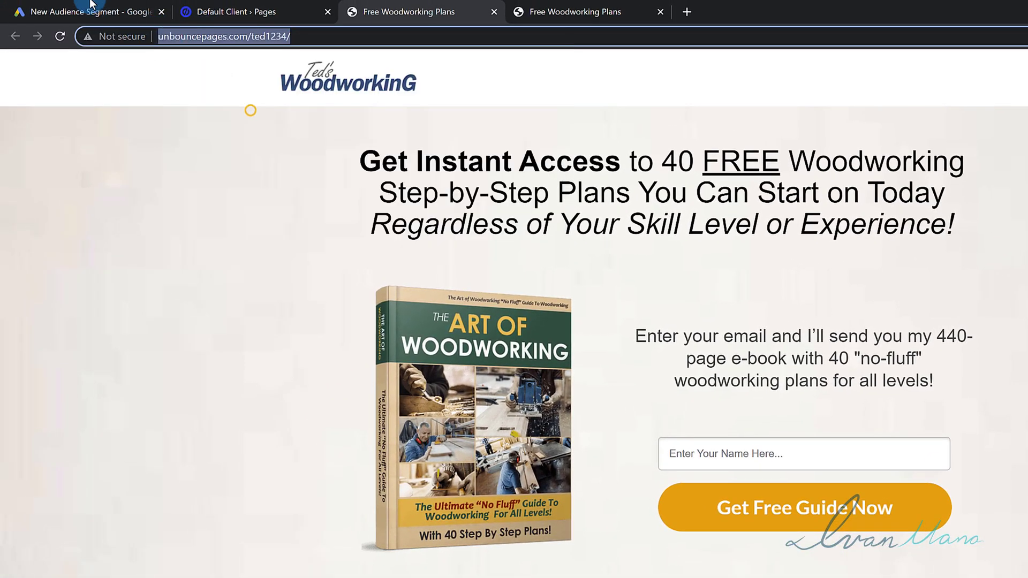
pyautogui.click(91, 11)
pyautogui.rightClick(776, 453)
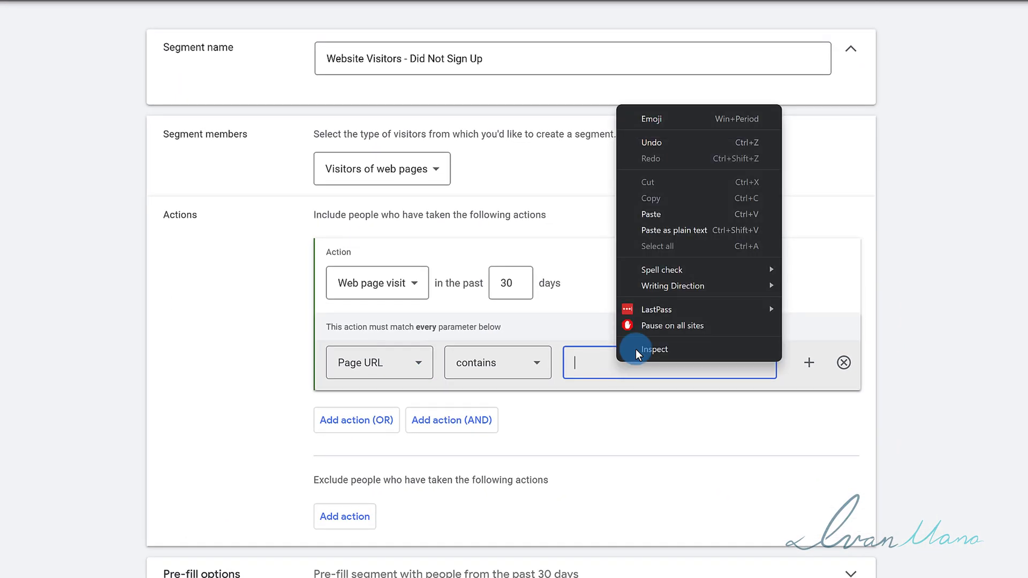
pyautogui.click(663, 216)
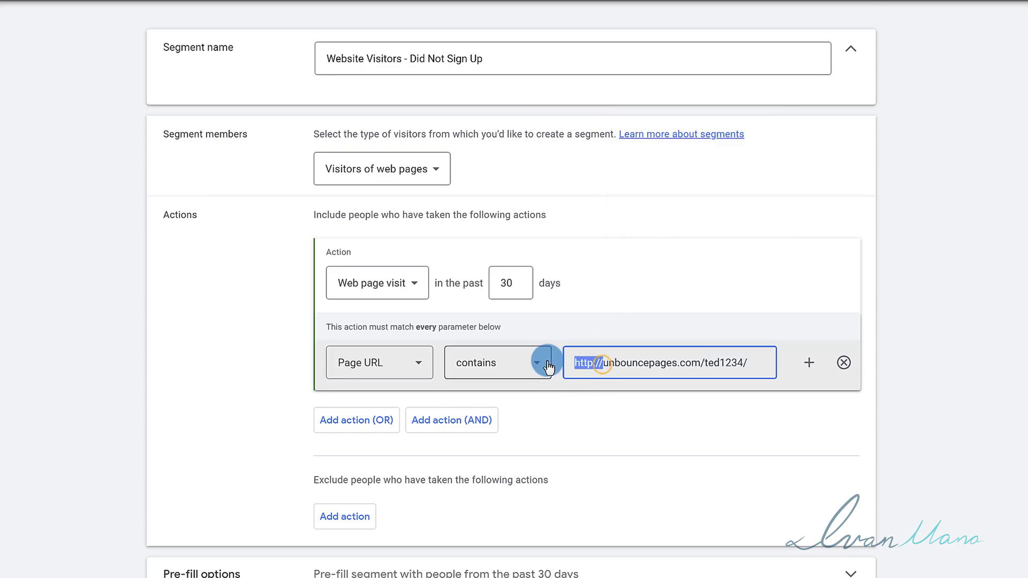
pyautogui.press('BackSpace')
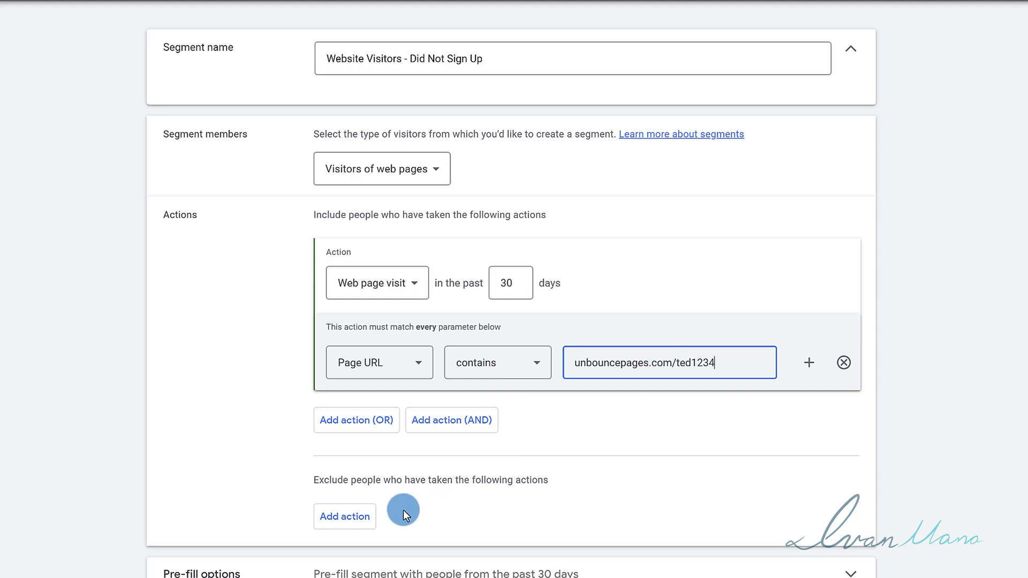
# Step: Add an exclusion action for web page visits and refine it with a page URL condition
pyautogui.click(341, 518)
pyautogui.scroll(-4, 364, 418)
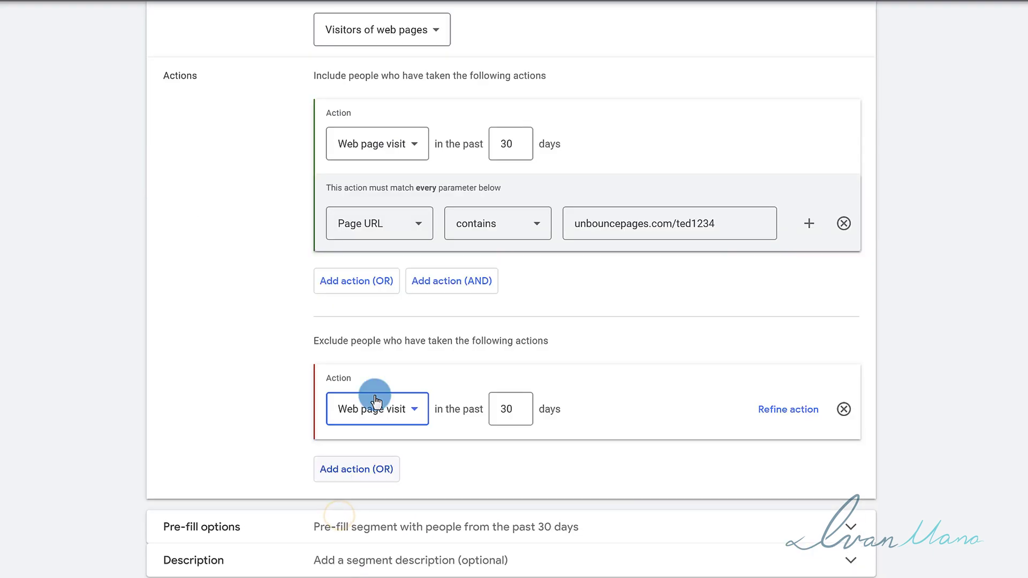
pyautogui.moveTo(446, 283); pyautogui.dragTo(490, 285)
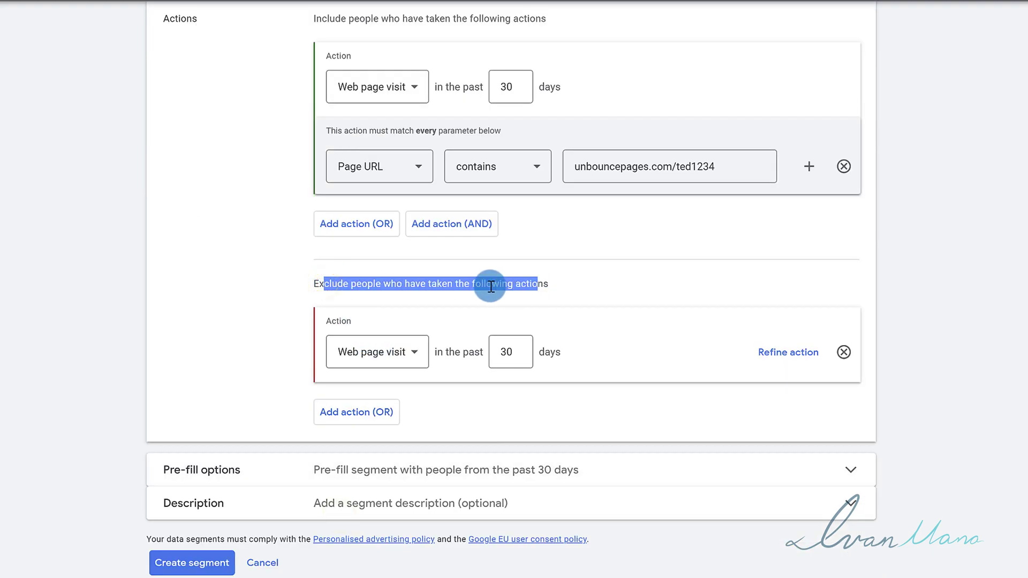
pyautogui.click(428, 285)
pyautogui.click(798, 359)
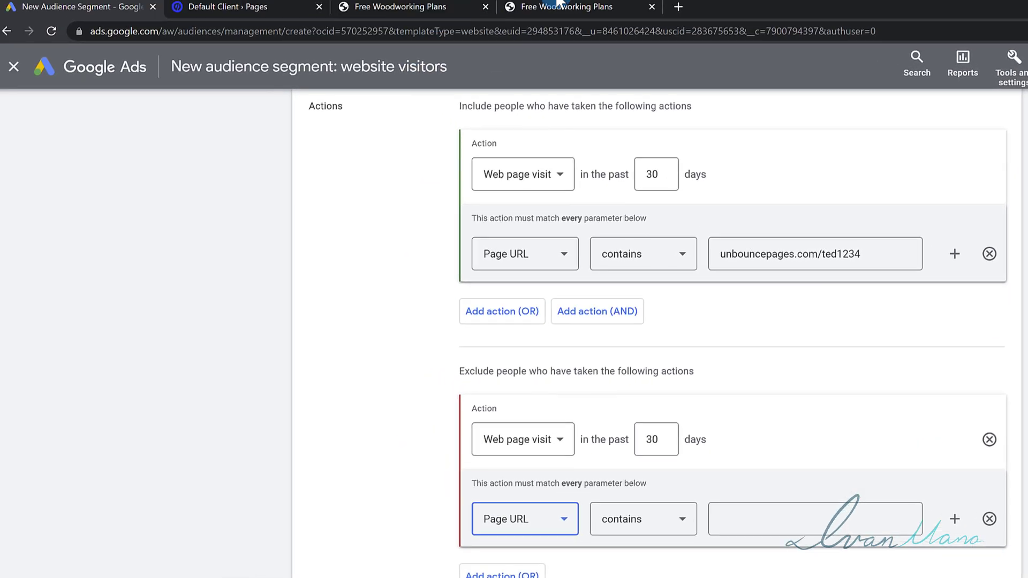
# Step: Copy the live thank-you page's address and paste it as the page URL value of the exclusion action
pyautogui.click(447, 30)
pyautogui.click(284, 37)
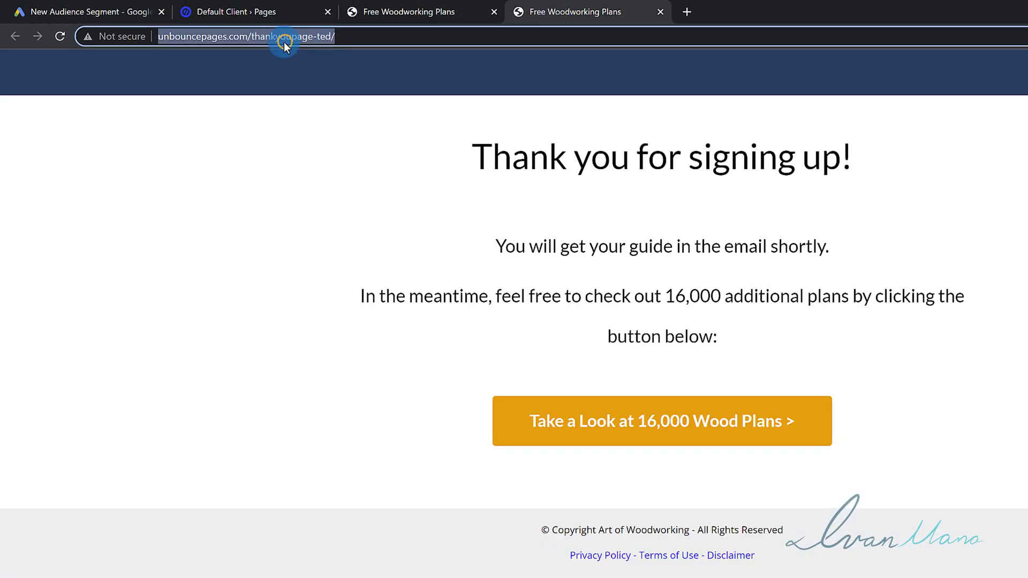
pyautogui.rightClick(285, 41)
pyautogui.click(322, 122)
pyautogui.click(91, 12)
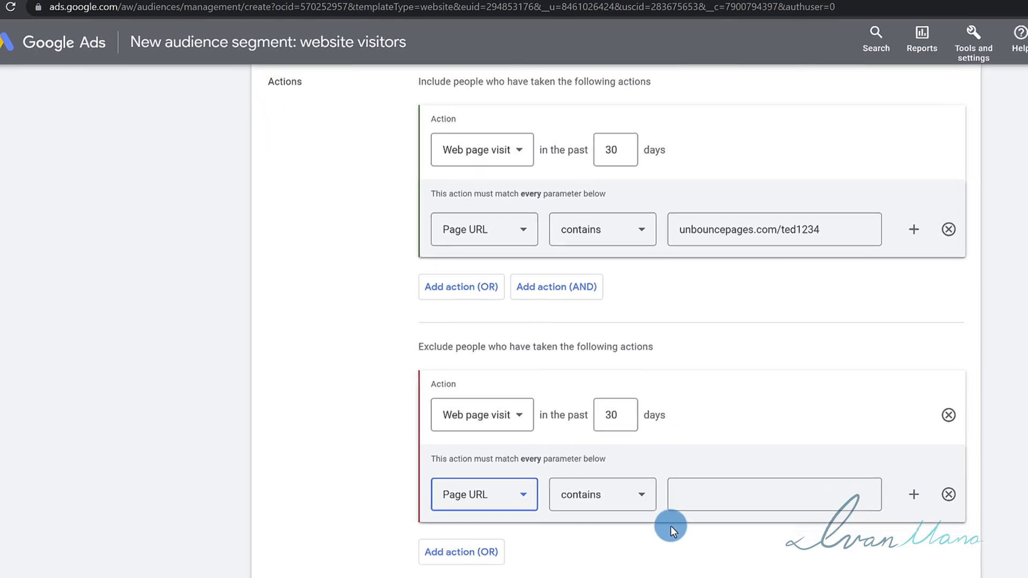
pyautogui.click(766, 509)
pyautogui.rightClick(770, 508)
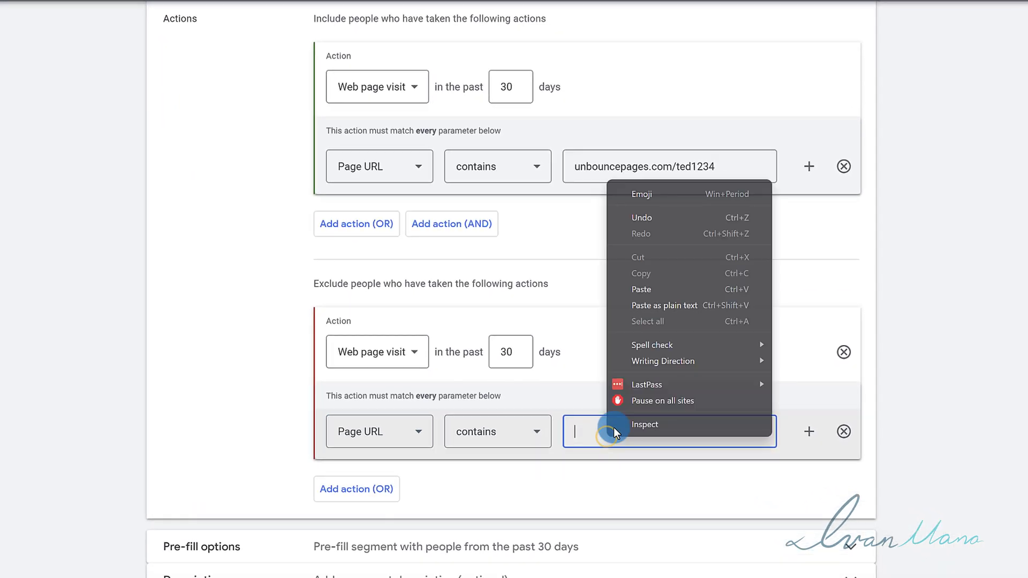
pyautogui.click(652, 290)
# Step: Trim the excluded page URL to unbouncepages.com/thankyoupage-ted, without the protocol prefix and trailing slash
pyautogui.moveTo(727, 432); pyautogui.dragTo(619, 429)
pyautogui.click(607, 433)
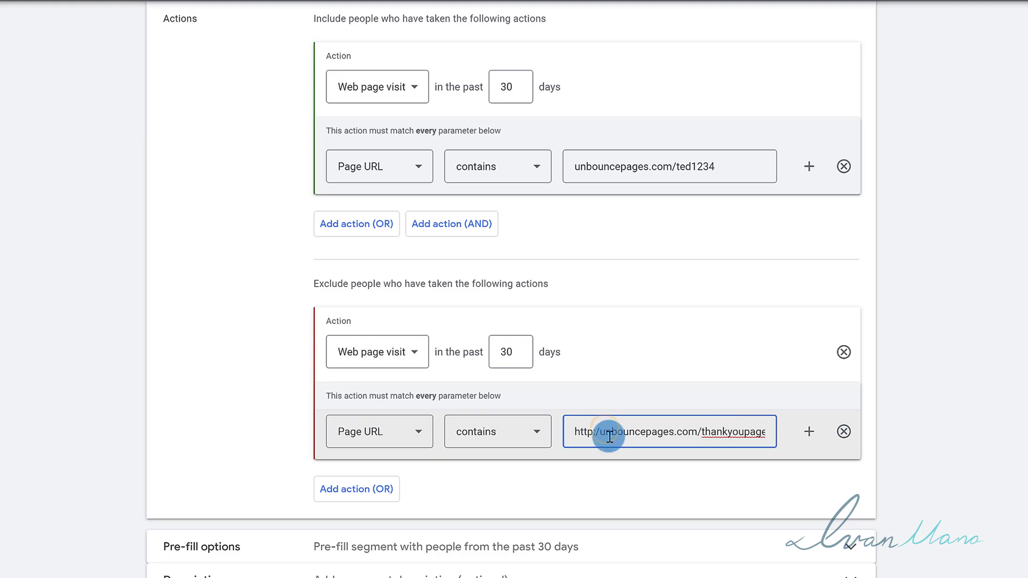
pyautogui.press('End')
pyautogui.write('-ted')
pyautogui.press('Home')
pyautogui.press('Delete')
pyautogui.press('Delete')
pyautogui.press('Delete')
pyautogui.press('Delete')
pyautogui.press('Delete')
pyautogui.press('Delete')
pyautogui.press('Delete')
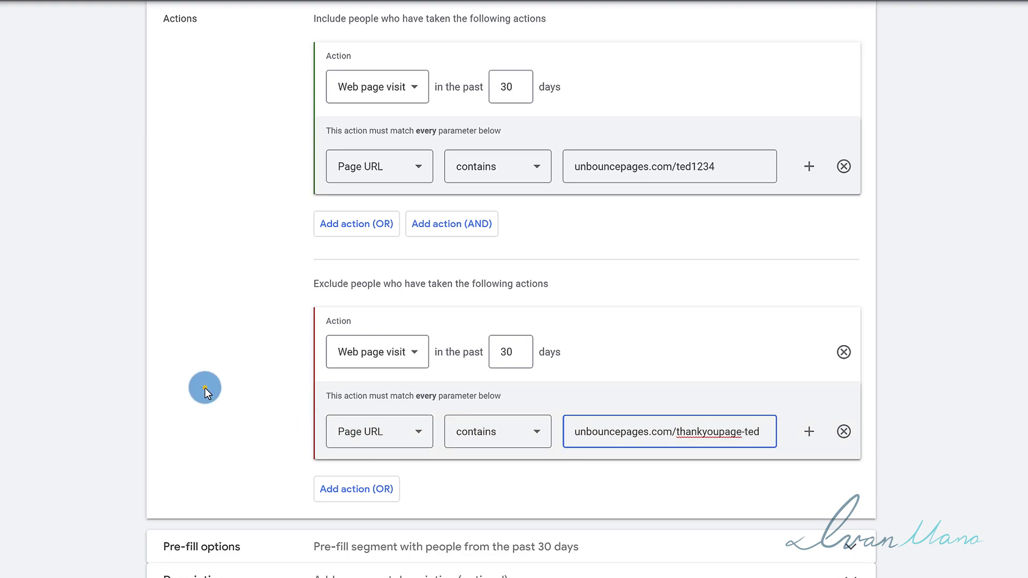
# Step: Check the segment name and the include and exclude rules against the live landing and thank-you pages
pyautogui.scroll(4, 489, 198)
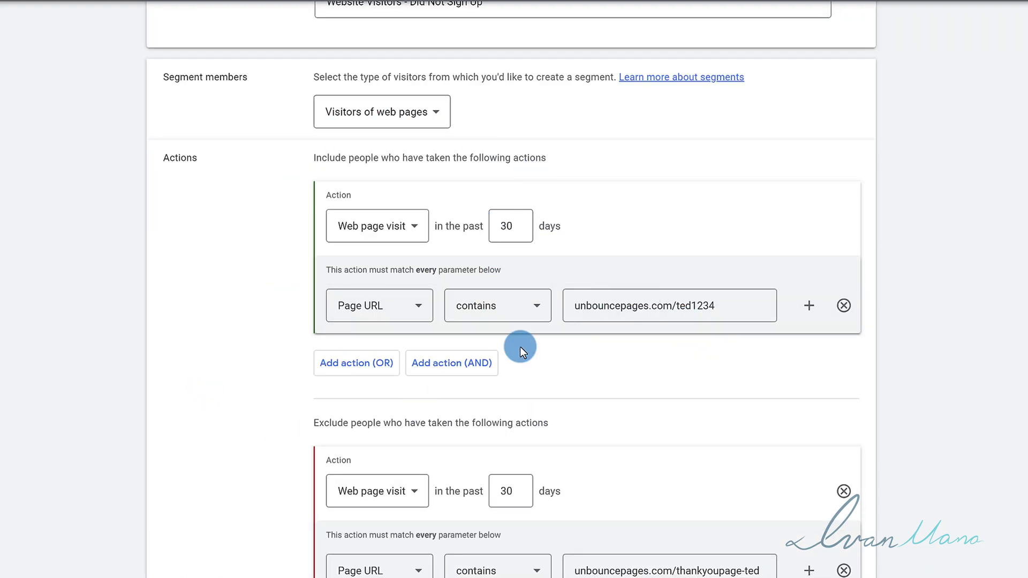
pyautogui.scroll(-4, 520, 346)
pyautogui.scroll(4, 448, 467)
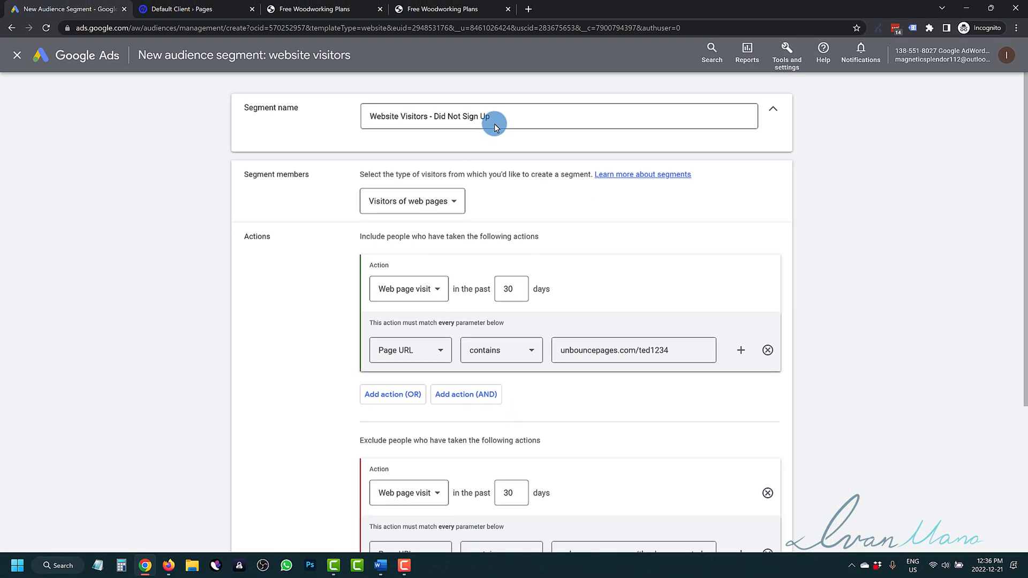
pyautogui.click(498, 116)
pyautogui.moveTo(442, 117); pyautogui.dragTo(352, 113)
pyautogui.click(318, 4)
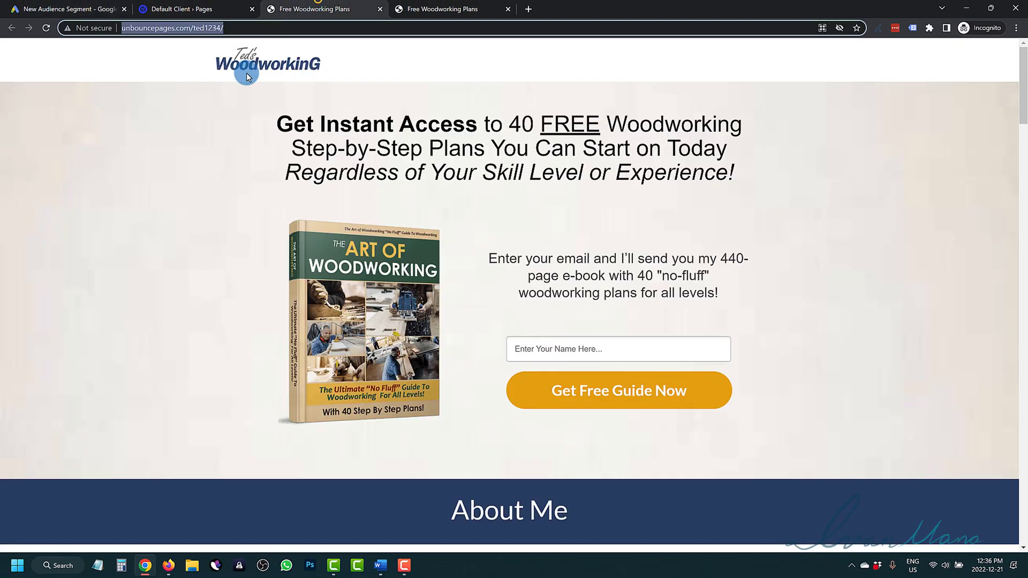
pyautogui.click(432, 5)
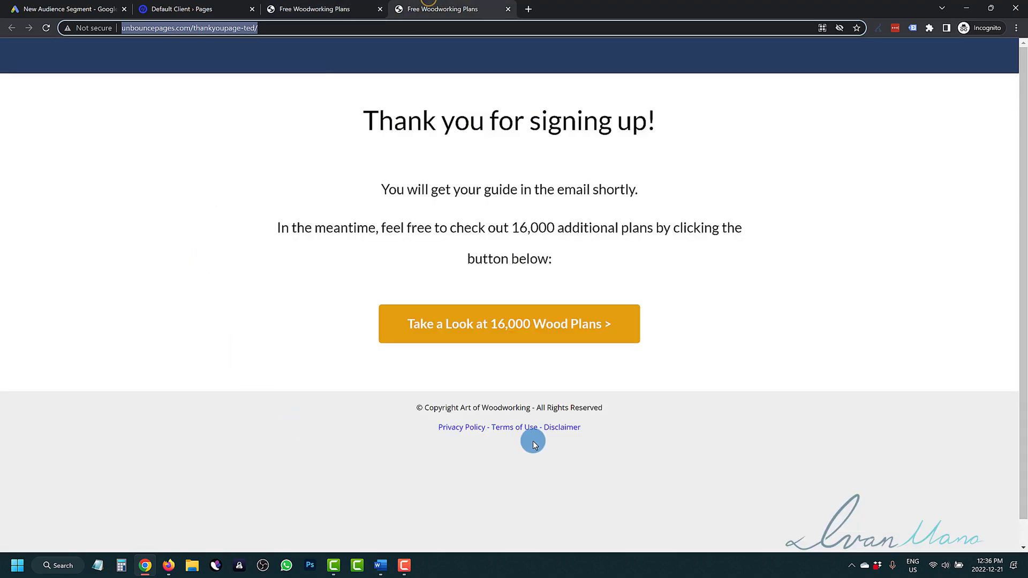
pyautogui.click(60, 4)
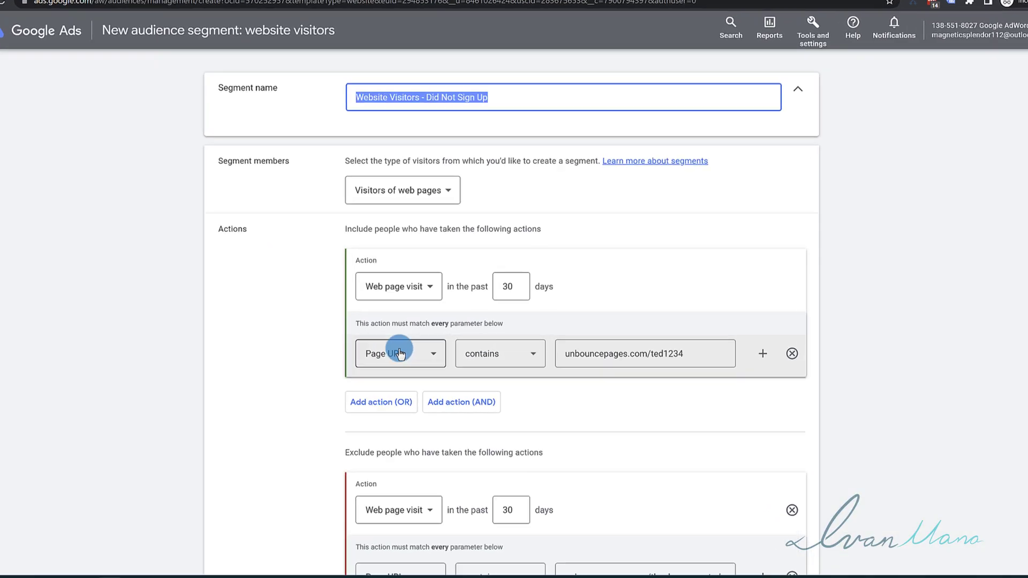
pyautogui.moveTo(328, 214); pyautogui.dragTo(572, 211)
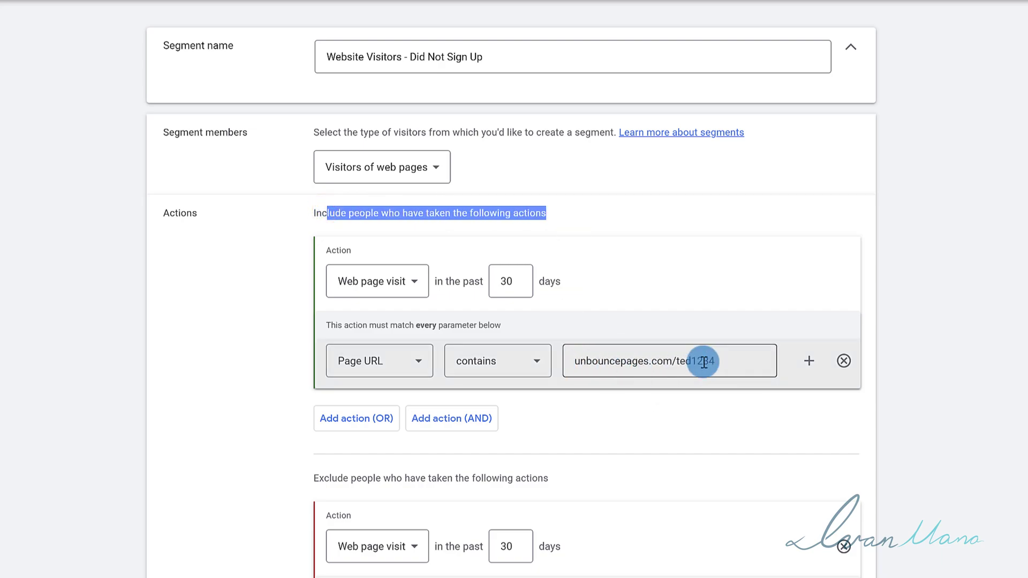
pyautogui.scroll(-2, 628, 377)
pyautogui.scroll(-2, 628, 377)
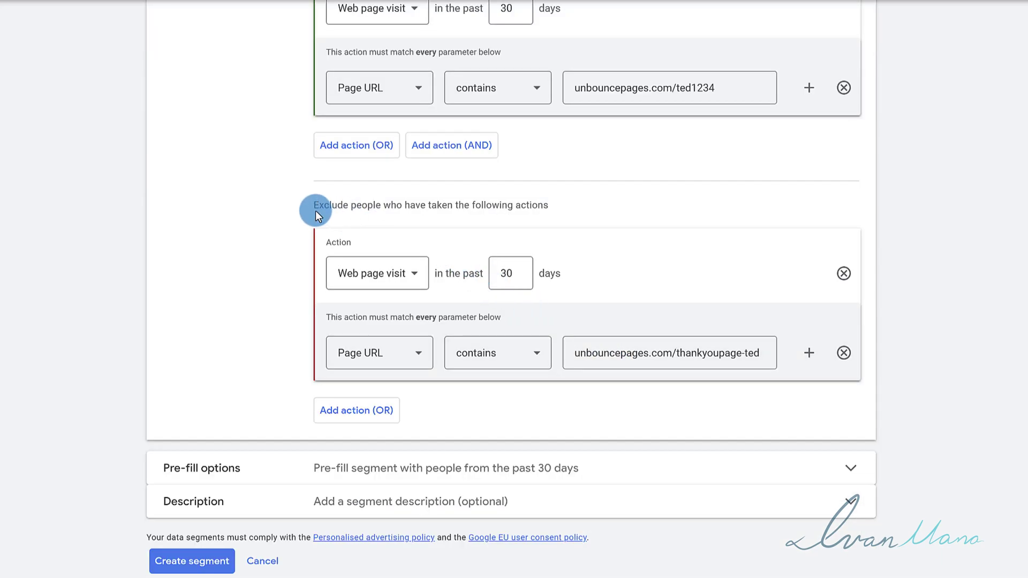
pyautogui.moveTo(316, 210); pyautogui.dragTo(585, 206)
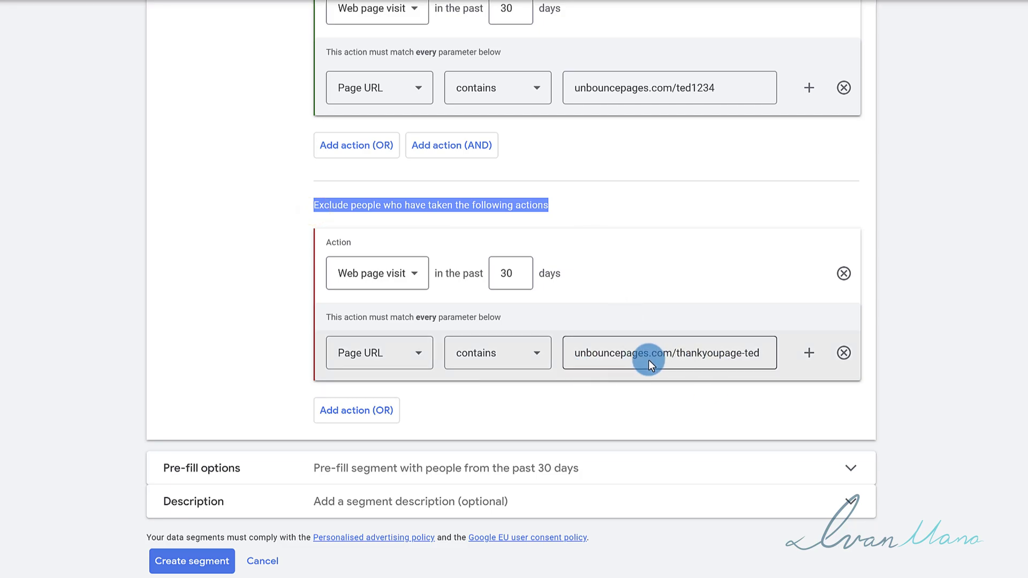
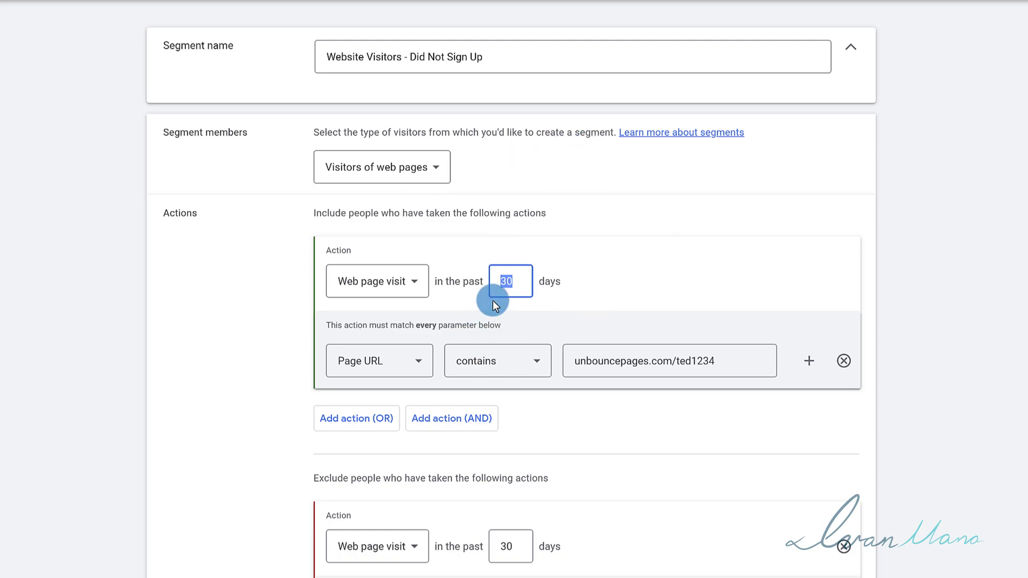
# Step: Try lookback windows of 540 and 541 days for the included web page visit action
pyautogui.doubleClick(505, 278)
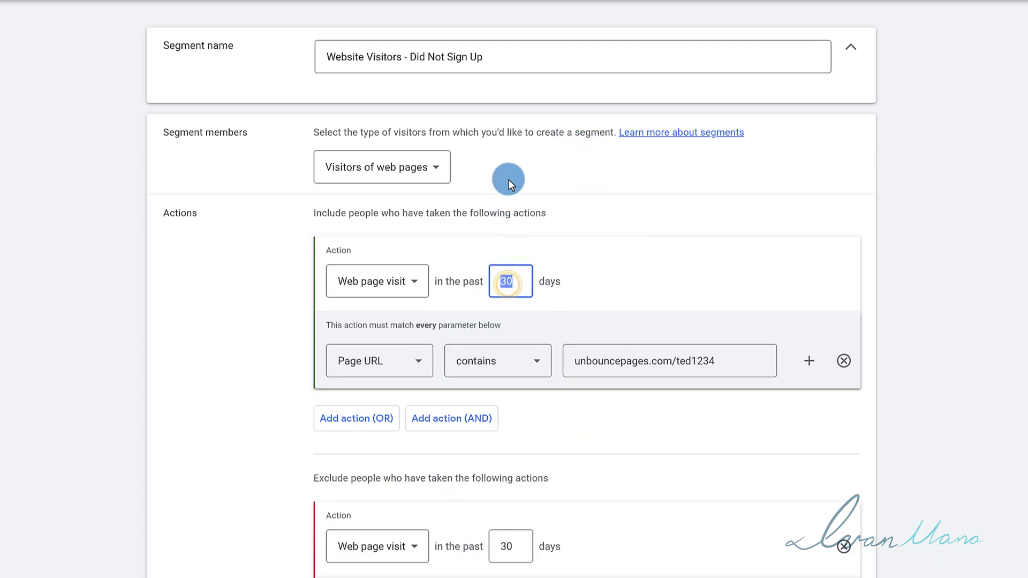
pyautogui.write('540')
pyautogui.click(507, 278)
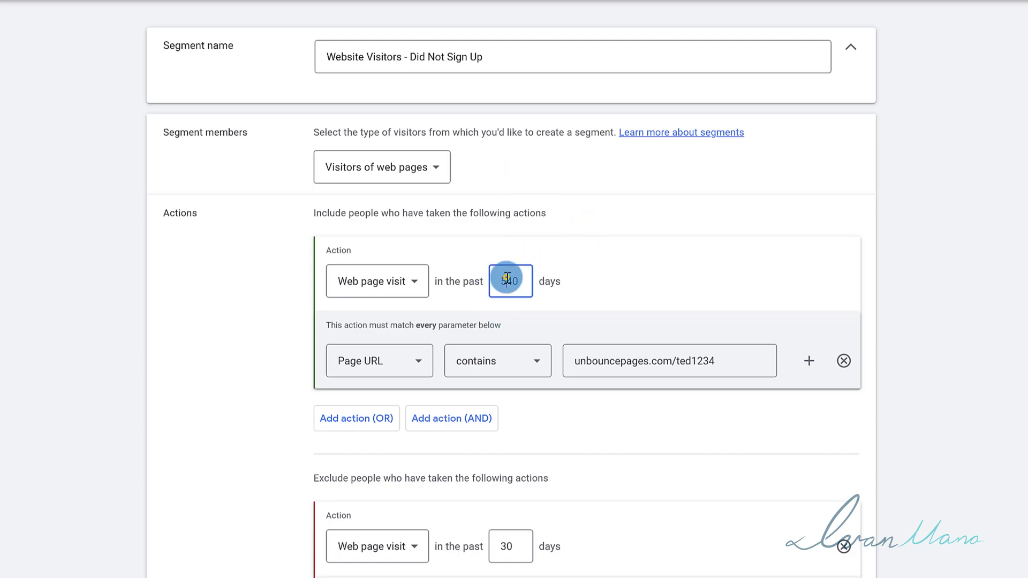
pyautogui.write('541')
pyautogui.click(541, 243)
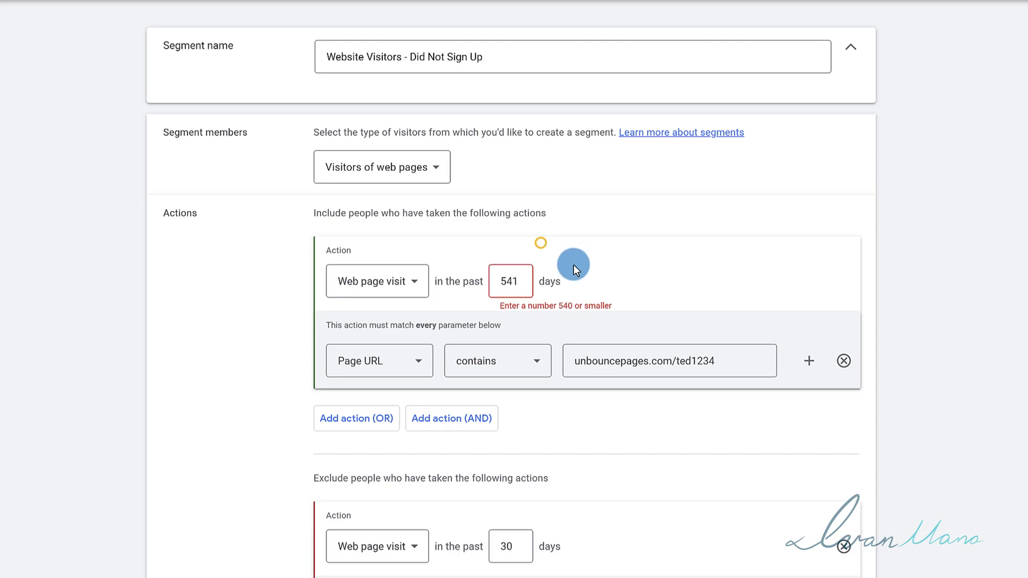
# Step: Set the lookback window to 90 days for both the included and the excluded web page visit actions
pyautogui.doubleClick(508, 283)
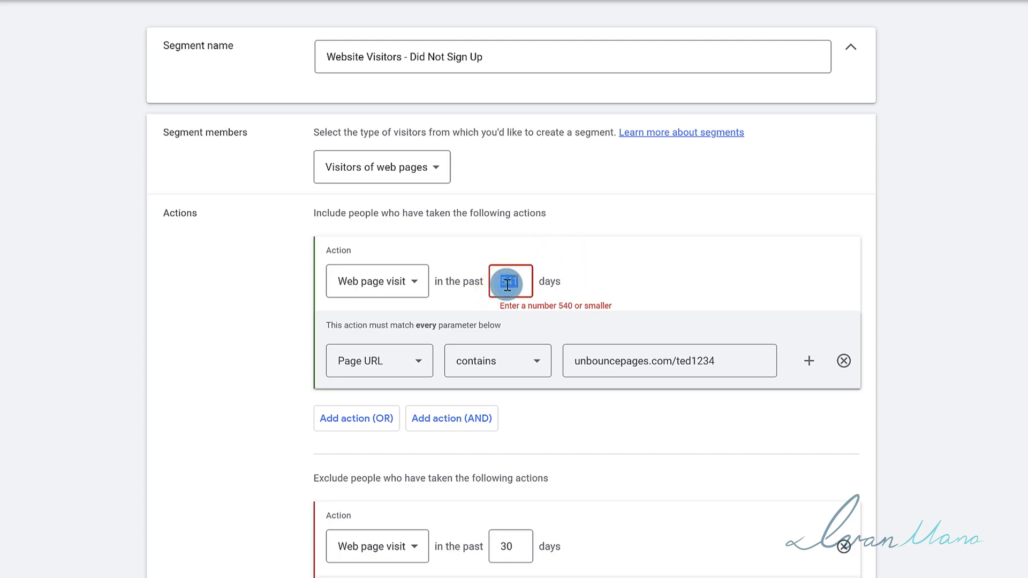
pyautogui.write('90')
pyautogui.scroll(-1, 498, 534)
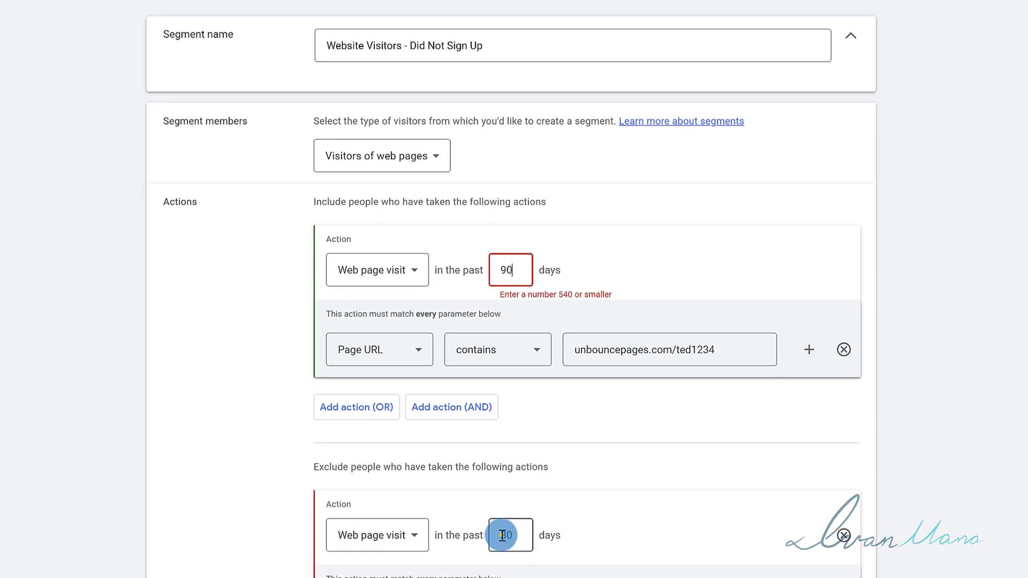
pyautogui.doubleClick(501, 520)
pyautogui.write('90')
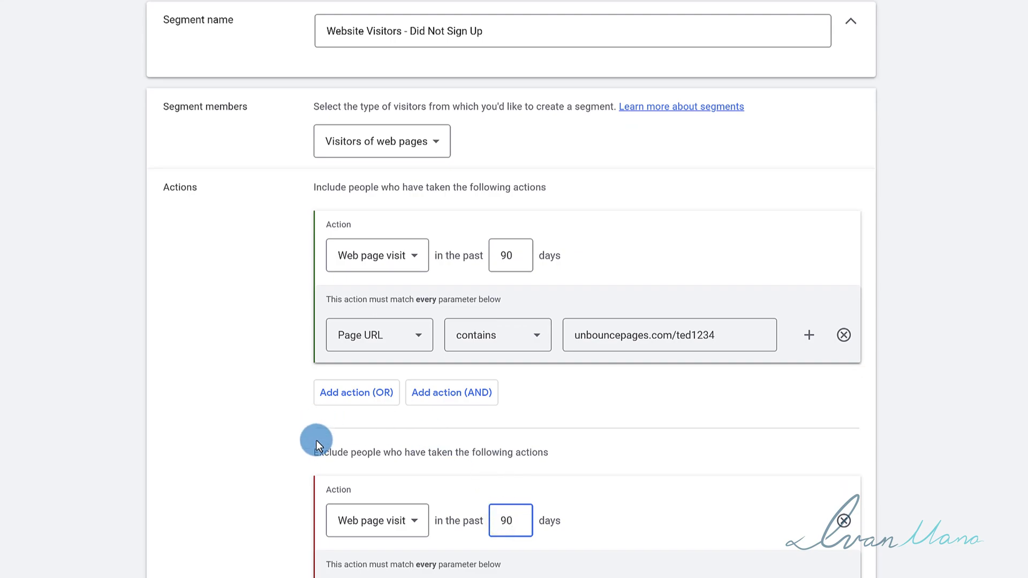
pyautogui.click(333, 447)
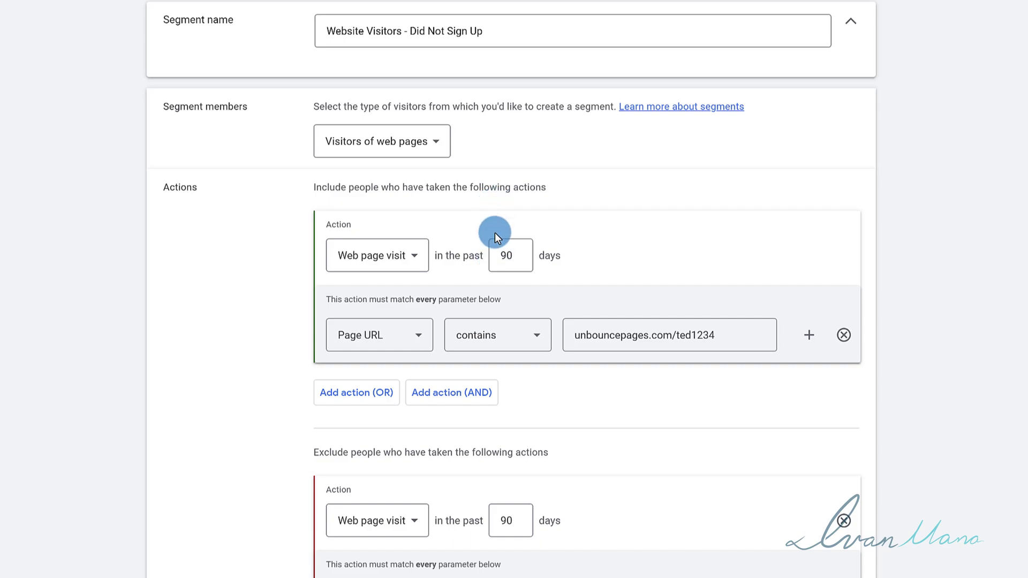
# Step: Extend the segment name to "Website Visitors - Did Not Sign Up - 90 Days" and recheck the lookback window
pyautogui.click(506, 31)
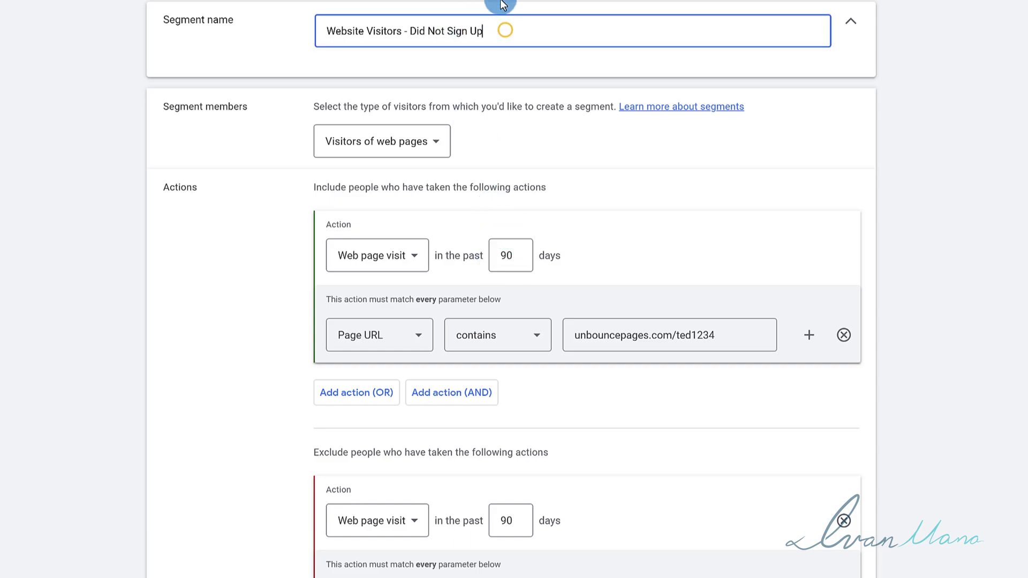
pyautogui.write('- 90 Days')
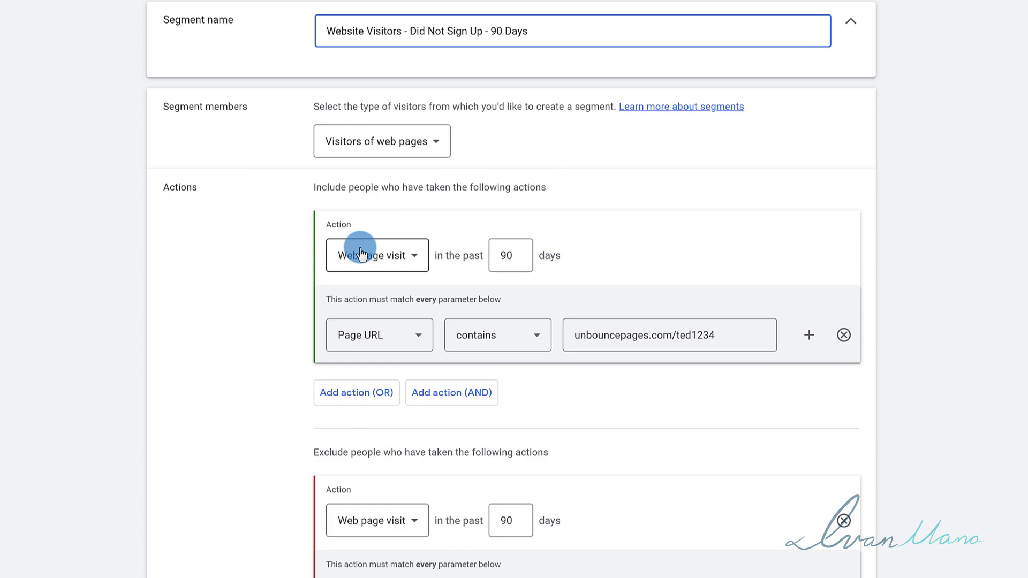
pyautogui.scroll(-2, 428, 266)
pyautogui.scroll(2, 513, 274)
pyautogui.doubleClick(509, 255)
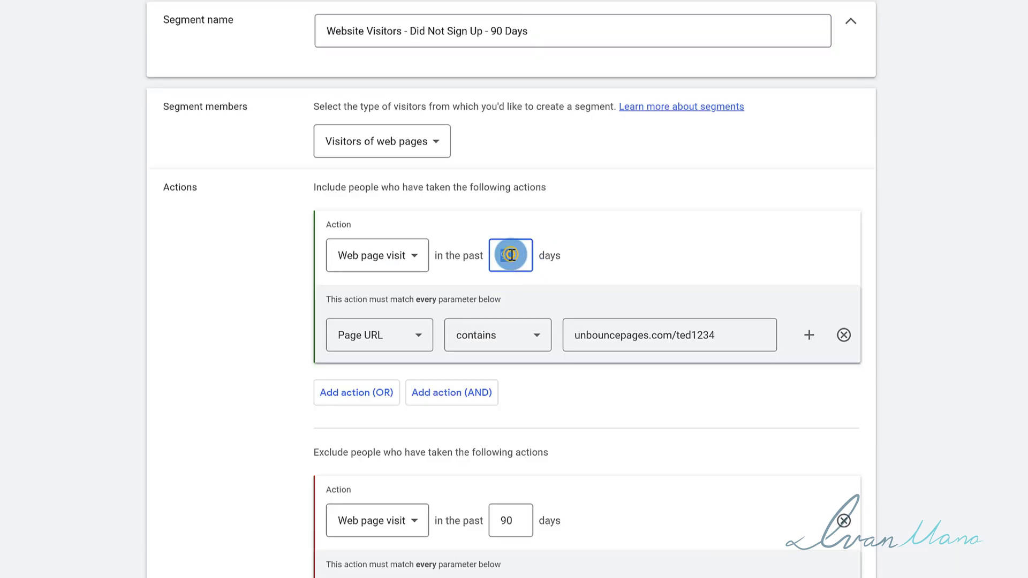
# Step: Add the description "People who visited our landing page but didn't sign up in the past 90 days" and create the segment
pyautogui.scroll(-3, 484, 143)
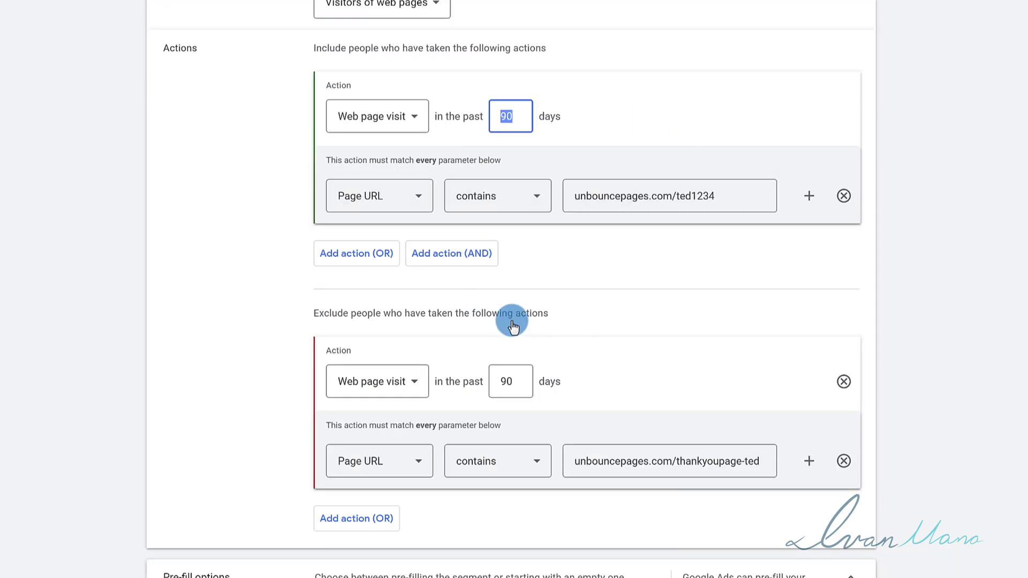
pyautogui.scroll(-5, 489, 147)
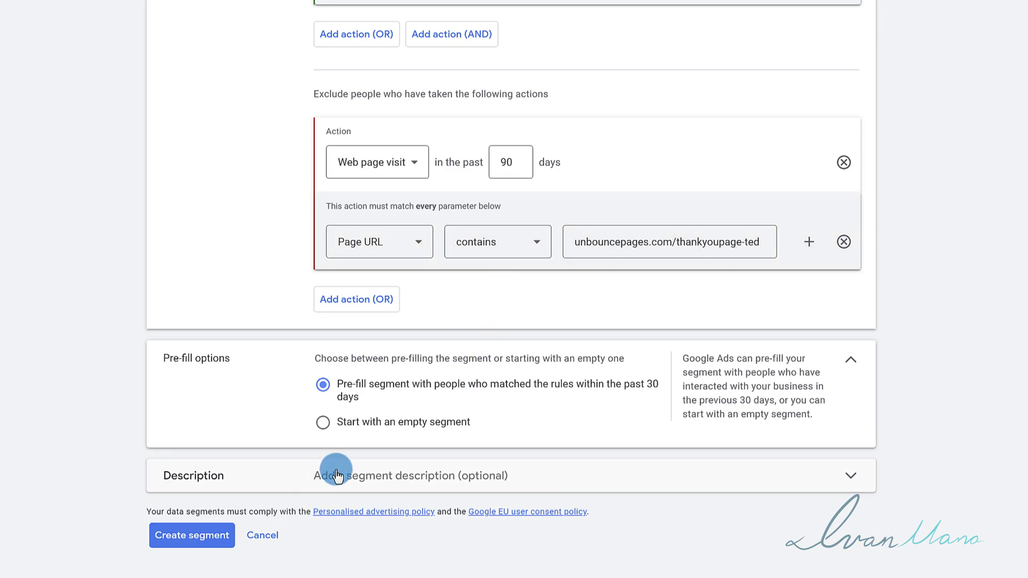
pyautogui.click(405, 476)
pyautogui.click(364, 507)
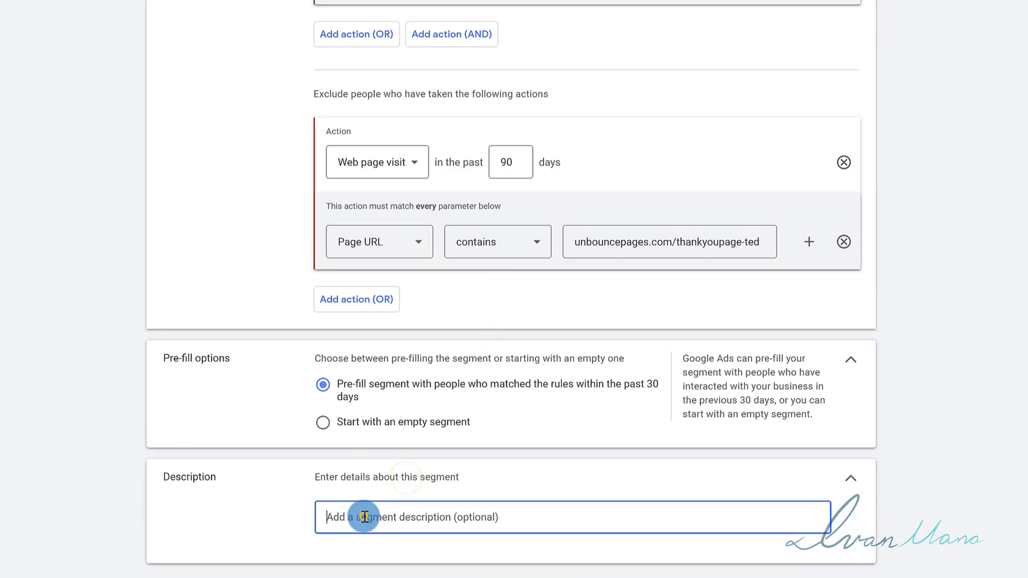
pyautogui.write('People who visited our landing pa')
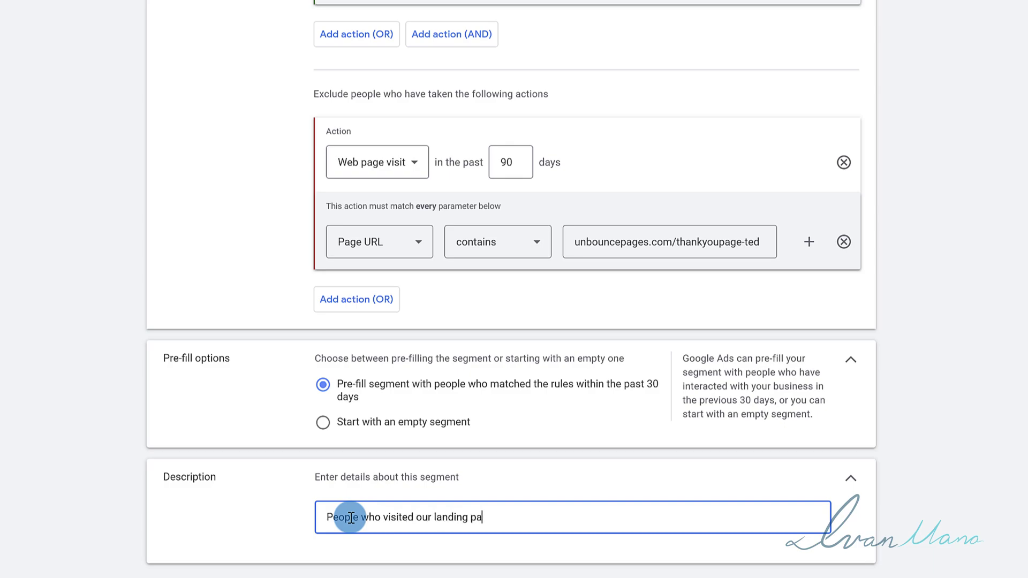
pyautogui.write("'t sign up in the past 90 days")
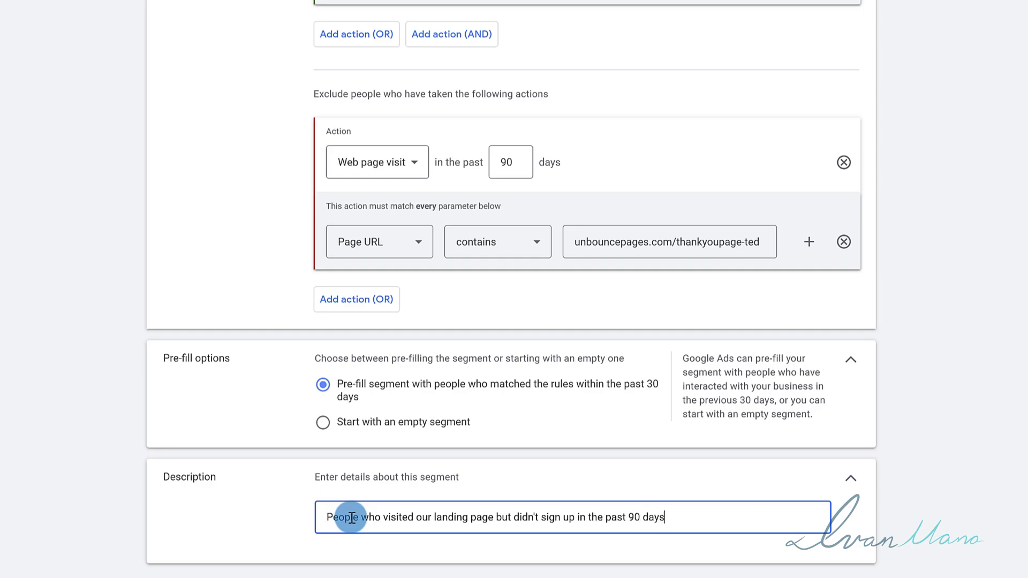
pyautogui.scroll(3, 356, 395)
pyautogui.scroll(-5, 267, 466)
pyautogui.click(184, 534)
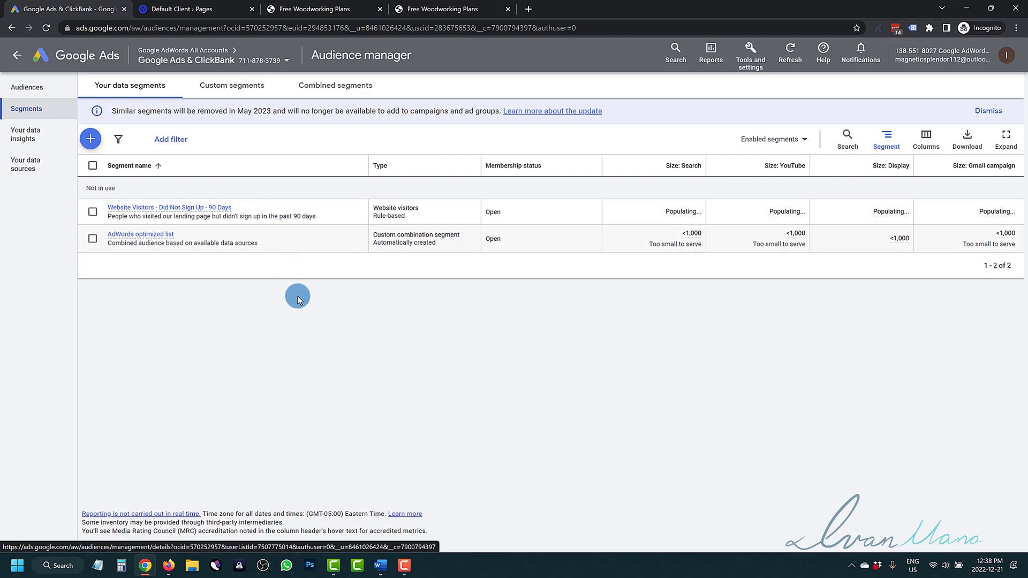
# Step: Check the thank-you page and start a new website visitors segment in Google Ads
pyautogui.click(434, 9)
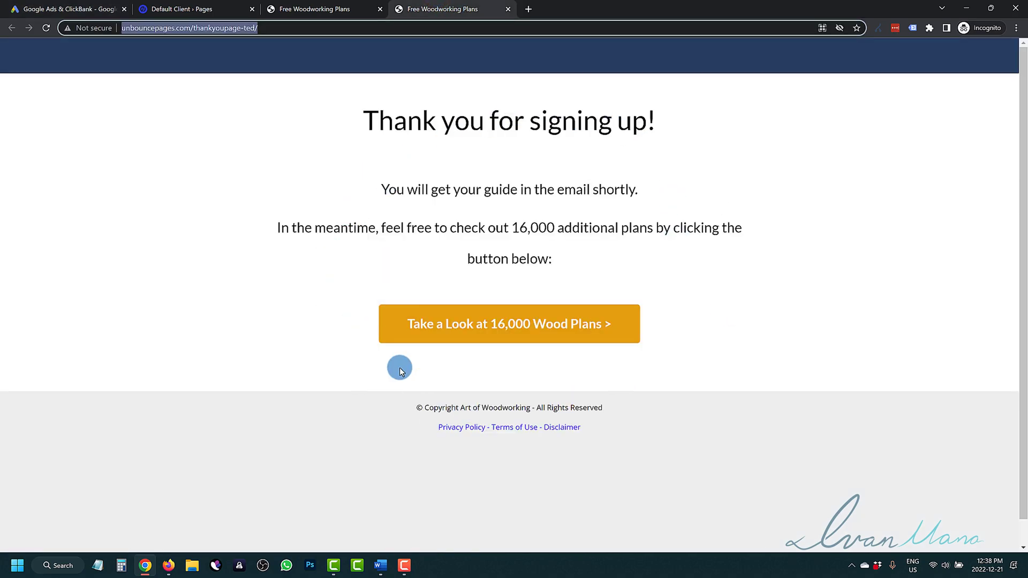
pyautogui.click(64, 9)
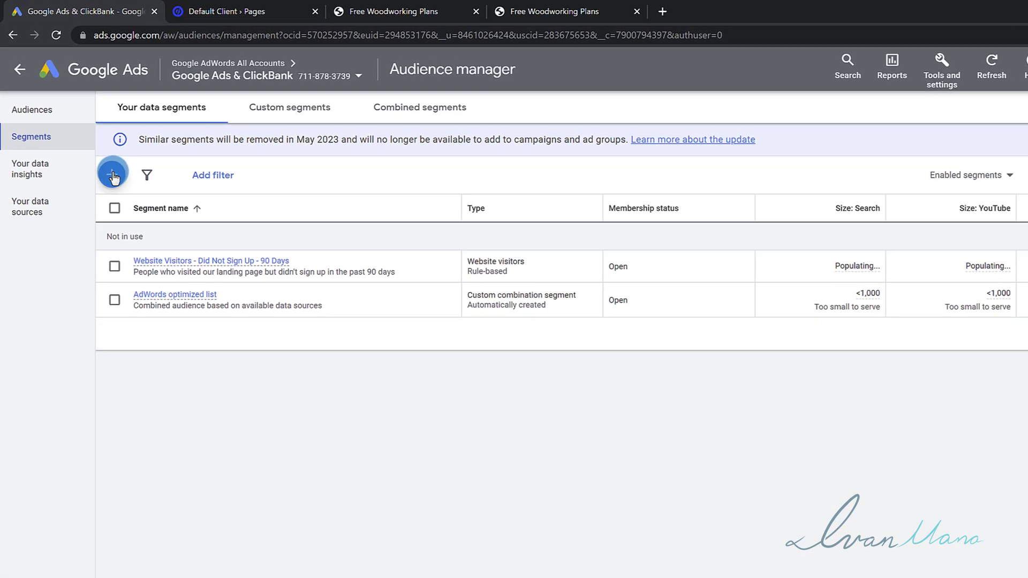
pyautogui.click(113, 177)
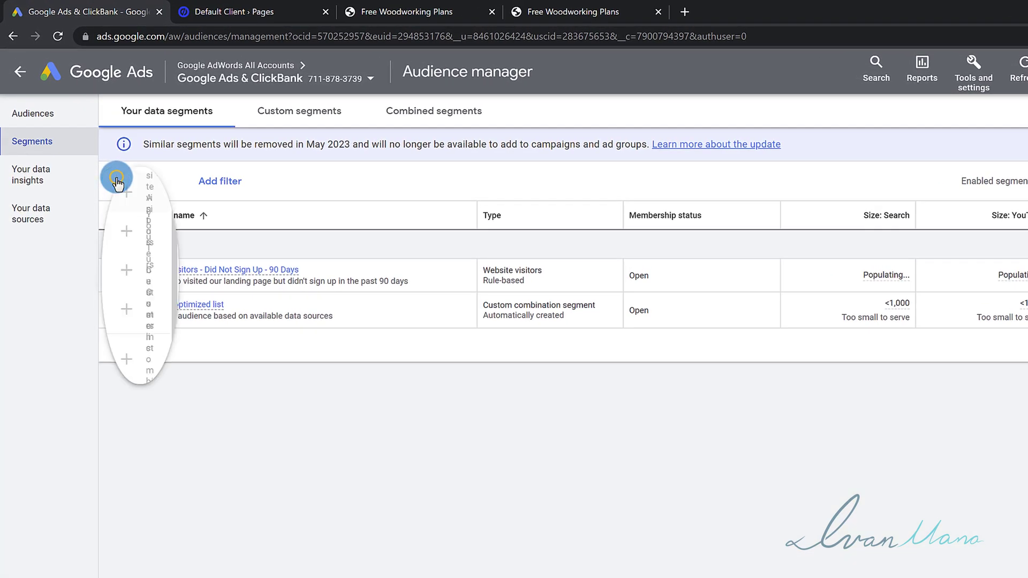
pyautogui.click(164, 198)
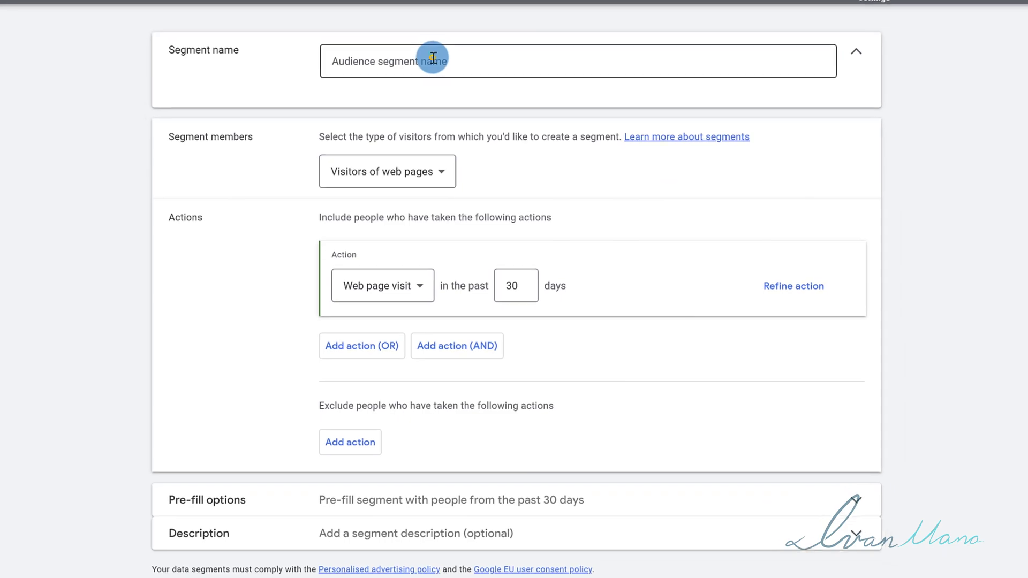
pyautogui.click(580, 143)
pyautogui.write('People who Signed U')
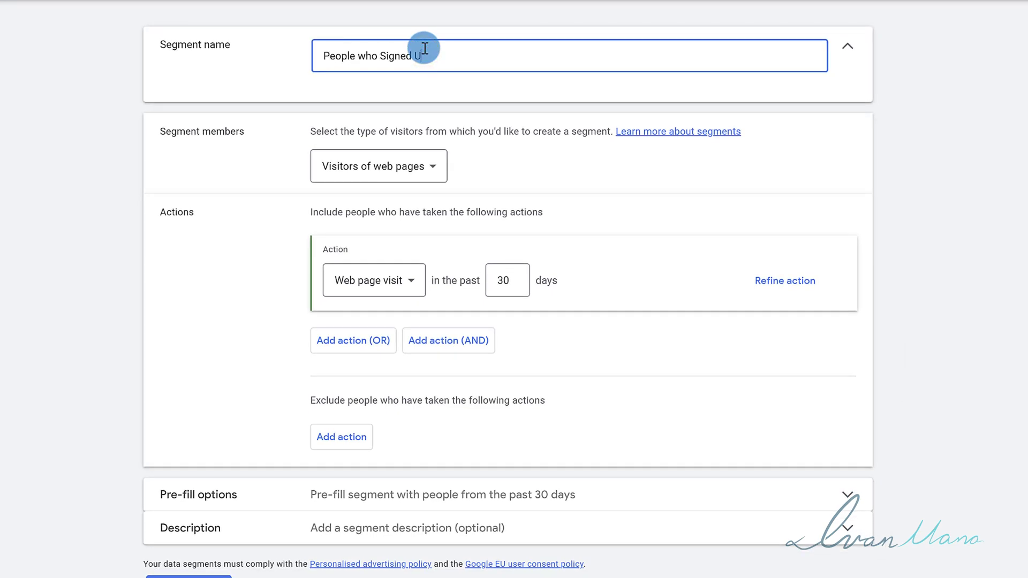
pyautogui.press('BackSpace')
pyautogui.press('BackSpace')
pyautogui.press('BackSpace')
pyautogui.press('BackSpace')
pyautogui.press('BackSpace')
pyautogui.press('BackSpace')
pyautogui.press('BackSpace')
pyautogui.press('BackSpace')
pyautogui.press('BackSpace')
pyautogui.press('BackSpace')
pyautogui.press('BackSpace')
pyautogui.press('BackSpace')
pyautogui.press('BackSpace')
pyautogui.press('BackSpace')
pyautogui.press('BackSpace')
pyautogui.press('BackSpace')
pyautogui.press('BackSpace')
pyautogui.press('BackSpace')
pyautogui.press('BackSpace')
pyautogui.press('BackSpace')
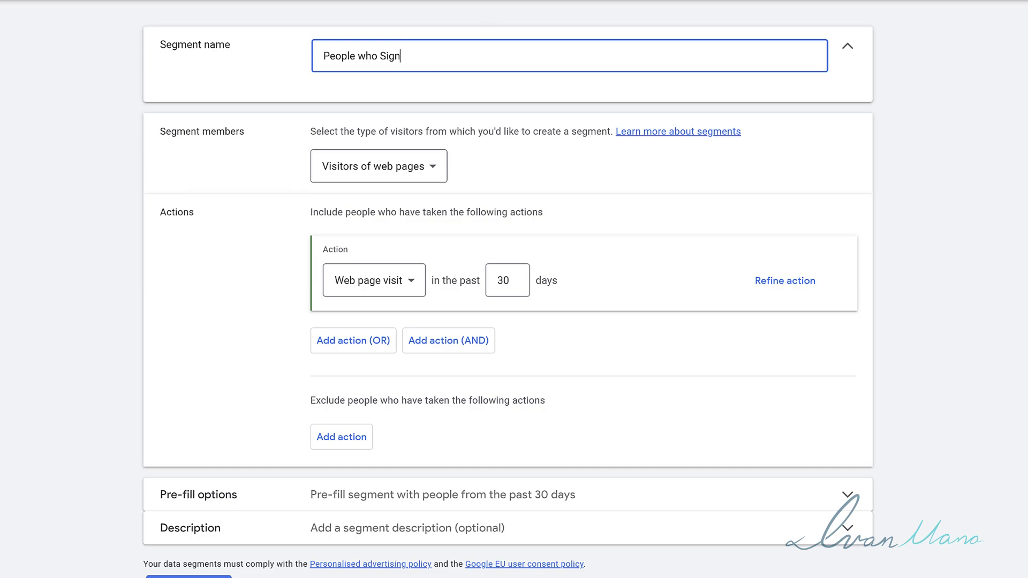
# Step: Name the segment "Leads - 90 Days" and refine its included web page visit with a Page URL contains condition
pyautogui.write('Leads - 90 Days')
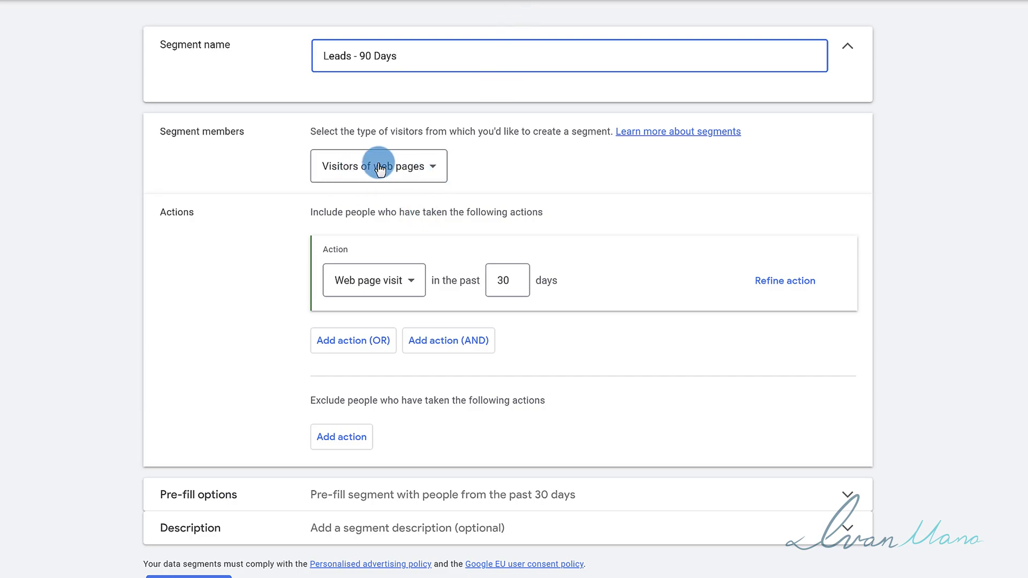
pyautogui.click(799, 286)
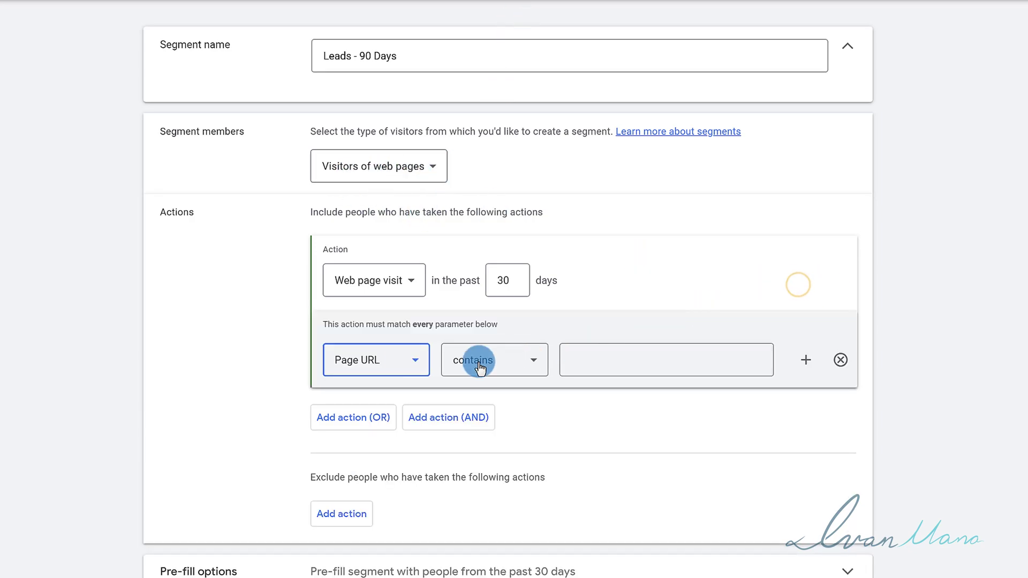
pyautogui.click(393, 358)
pyautogui.click(499, 364)
pyautogui.click(589, 360)
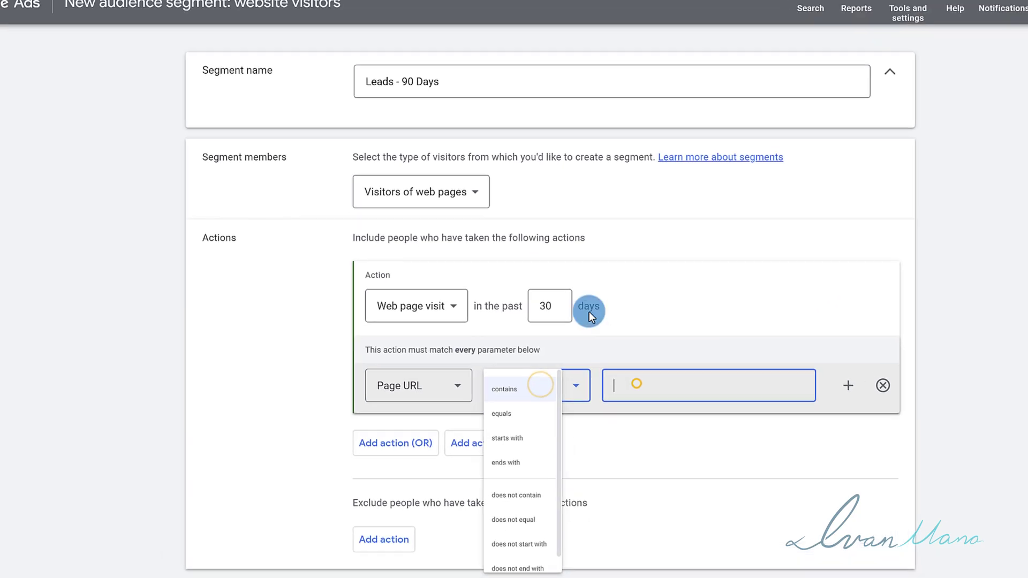
# Step: Copy the thank-you page's address into the condition as unbouncepages.com/thankyoupage-ted and set the lookback window to 90 days
pyautogui.click(320, 37)
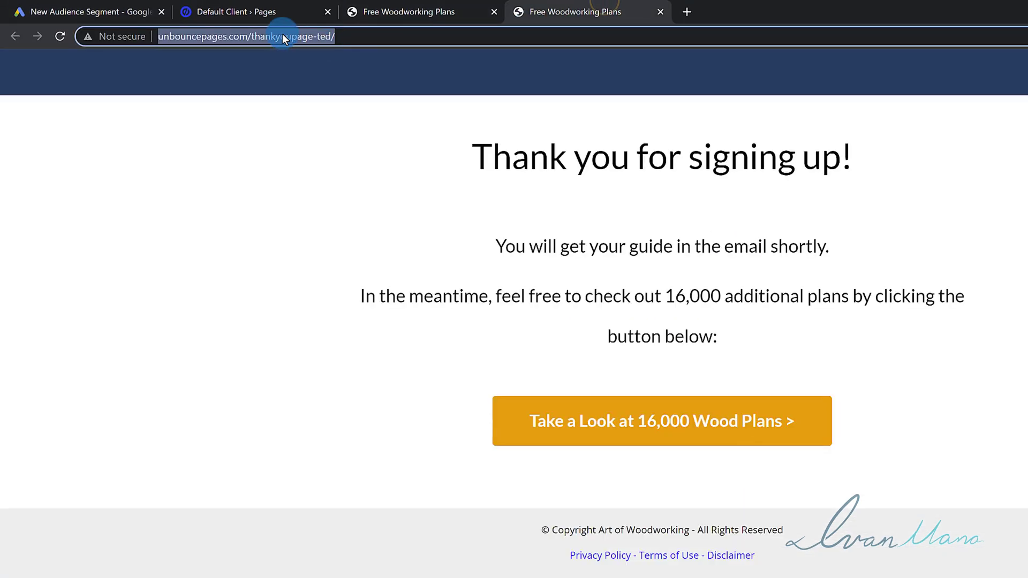
pyautogui.rightClick(282, 38)
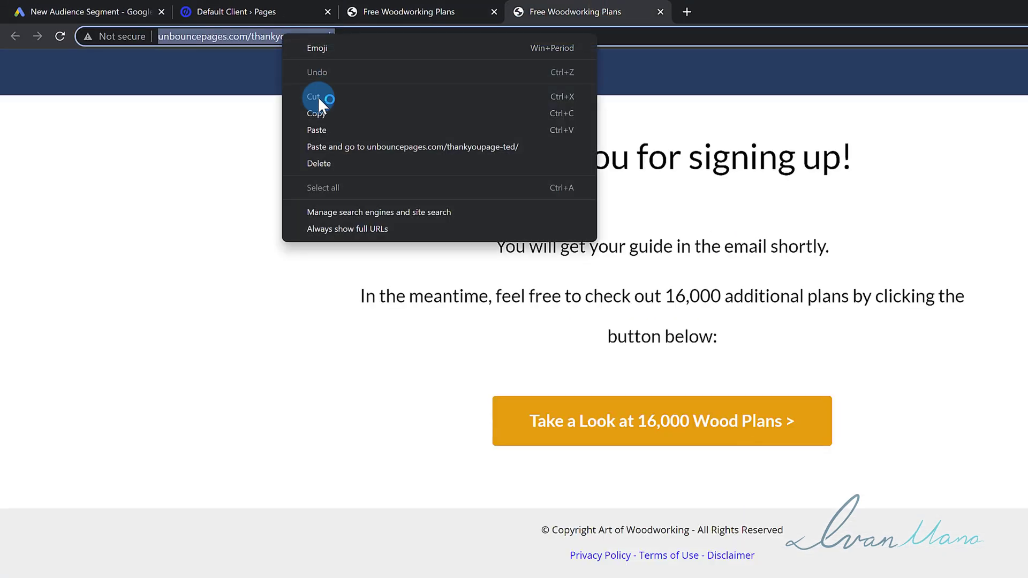
pyautogui.click(323, 119)
pyautogui.click(142, 10)
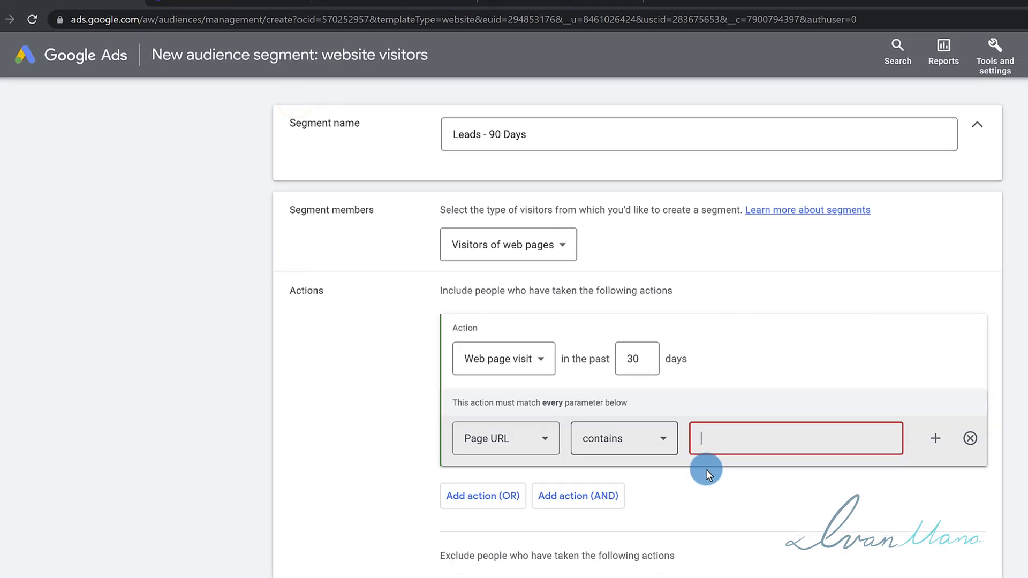
pyautogui.rightClick(729, 441)
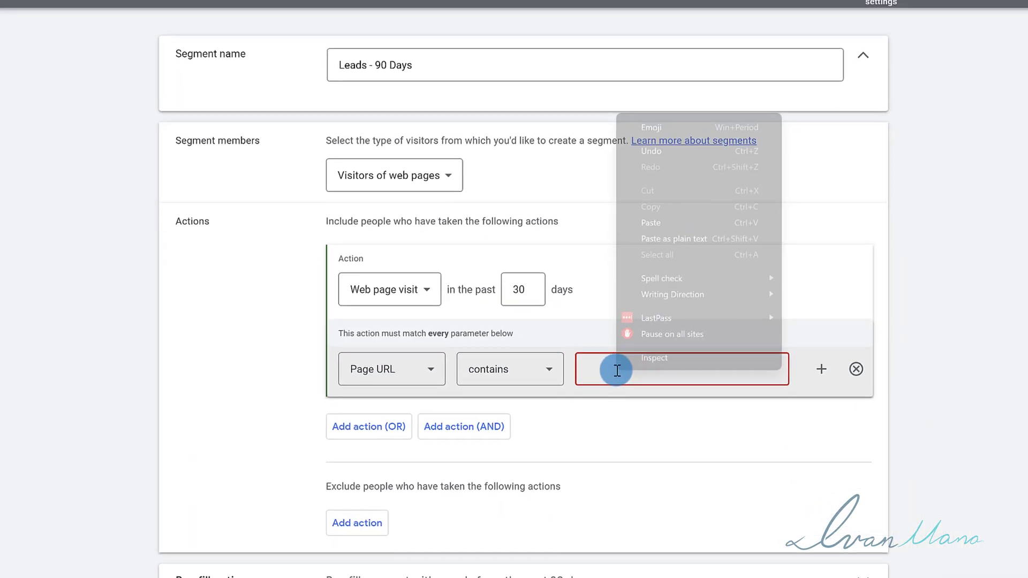
pyautogui.click(780, 292)
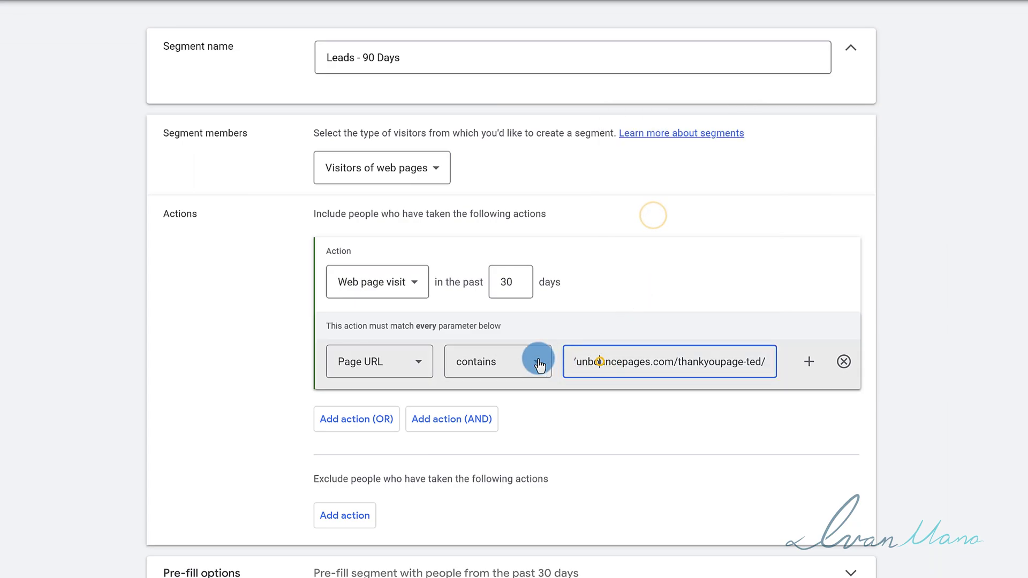
pyautogui.moveTo(600, 362); pyautogui.dragTo(605, 362)
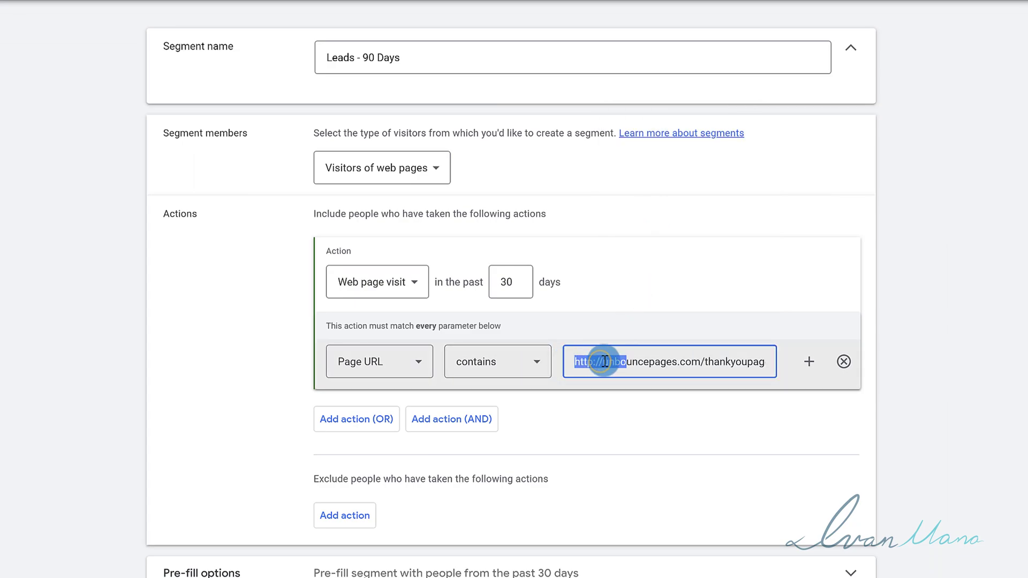
pyautogui.press('BackSpace')
pyautogui.press('BackSpace')
pyautogui.press('BackSpace')
pyautogui.press('BackSpace')
pyautogui.press('BackSpace')
pyautogui.press('BackSpace')
pyautogui.press('BackSpace')
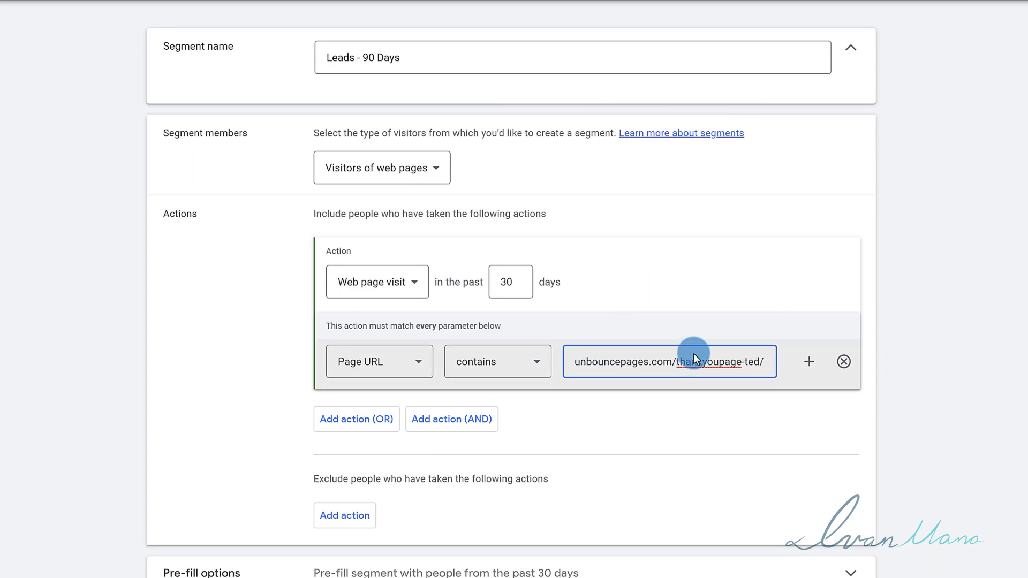
pyautogui.moveTo(702, 361); pyautogui.dragTo(770, 364)
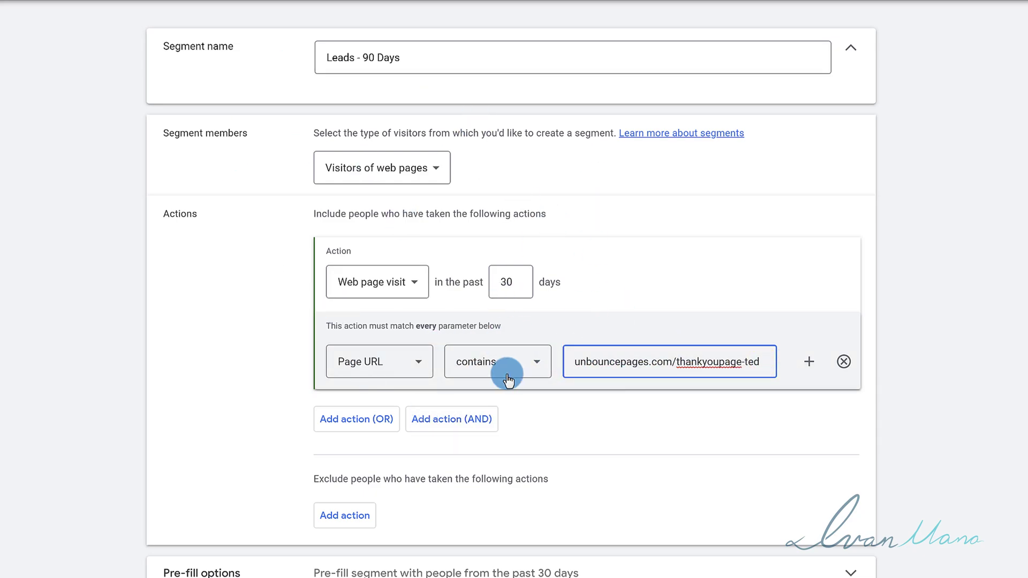
pyautogui.doubleClick(511, 282)
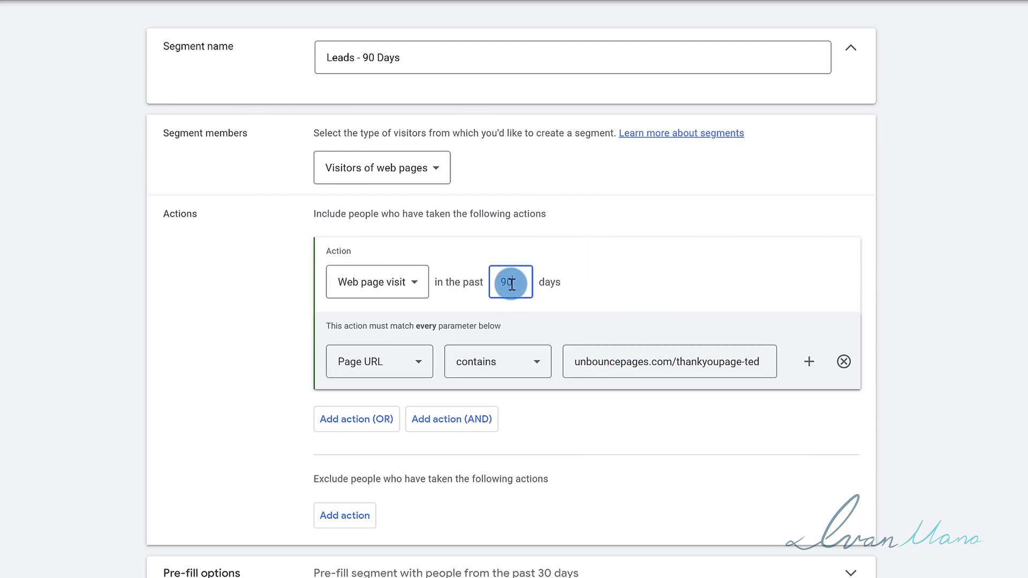
pyautogui.write('90')
# Step: Try adding a second included web page visit action with OR, and remove it
pyautogui.click(362, 429)
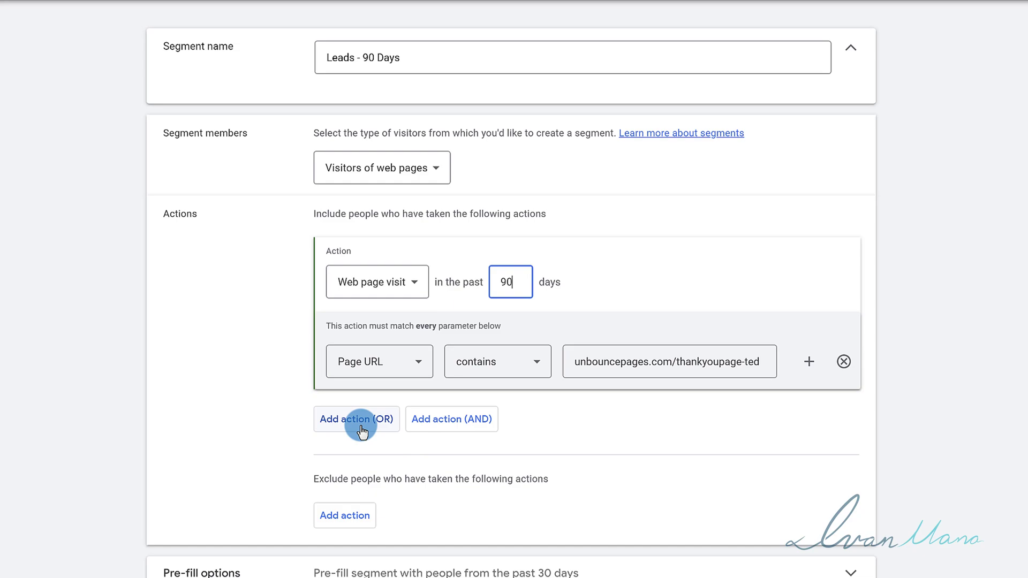
pyautogui.click(349, 358)
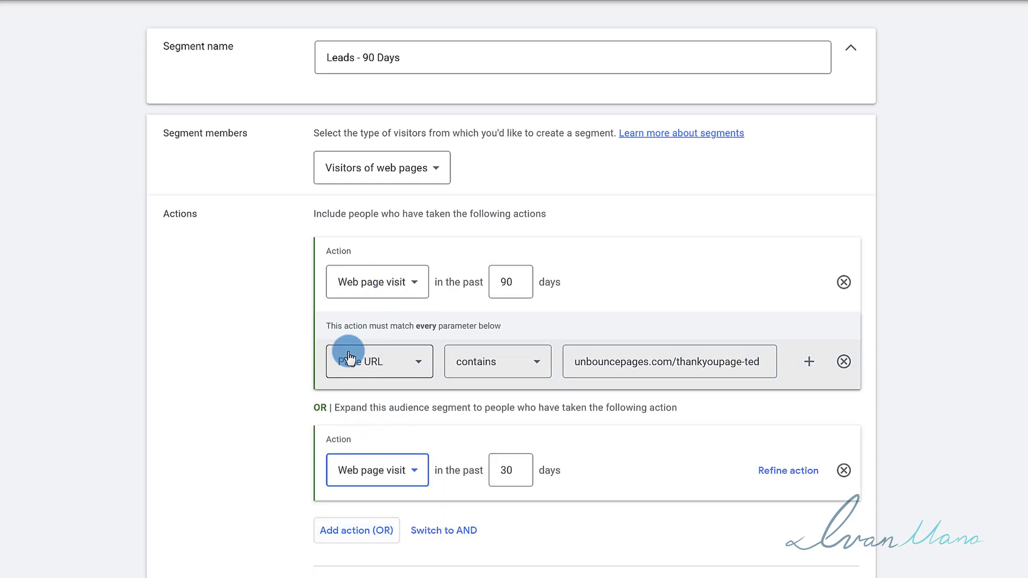
pyautogui.click(191, 361)
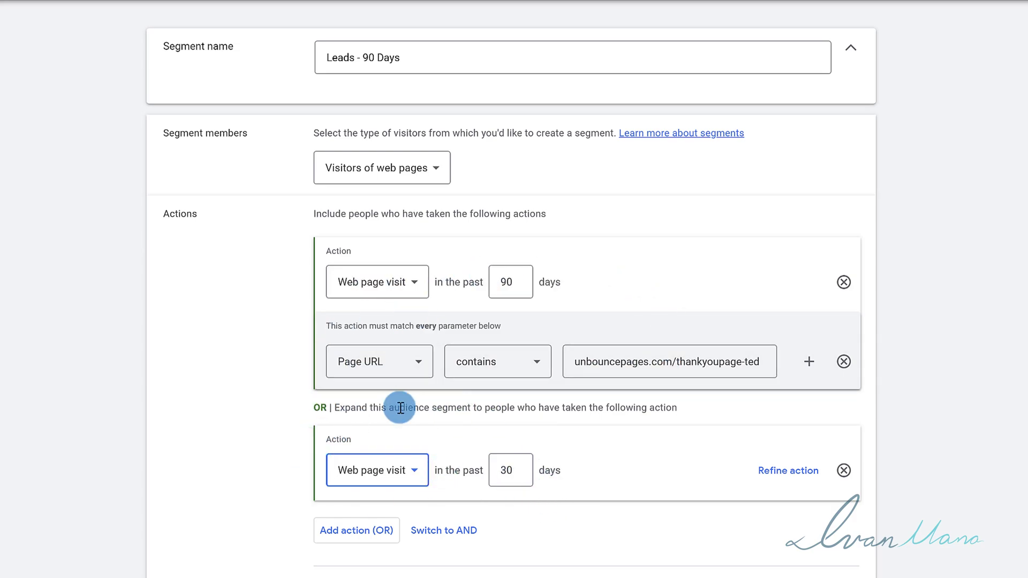
pyautogui.click(844, 471)
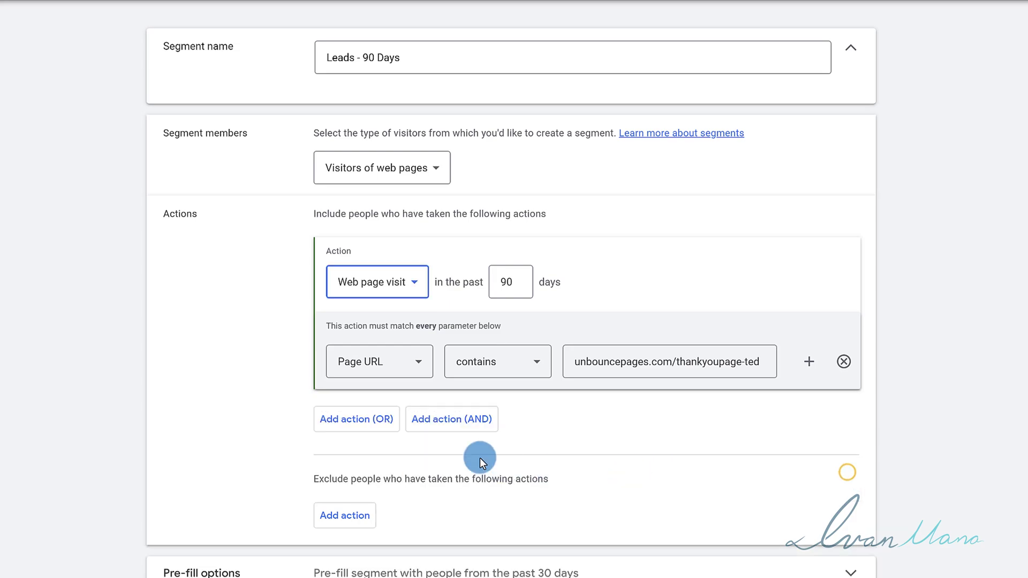
# Step: Try narrowing the segment with a second web page visit action joined by AND, and remove it
pyautogui.click(447, 420)
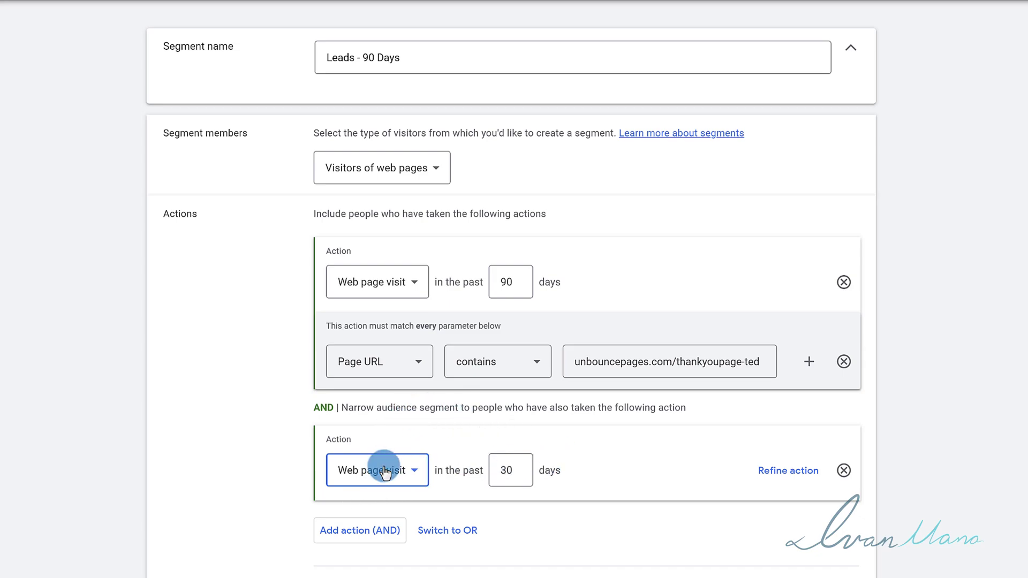
pyautogui.tripleClick(321, 408)
pyautogui.click(340, 409)
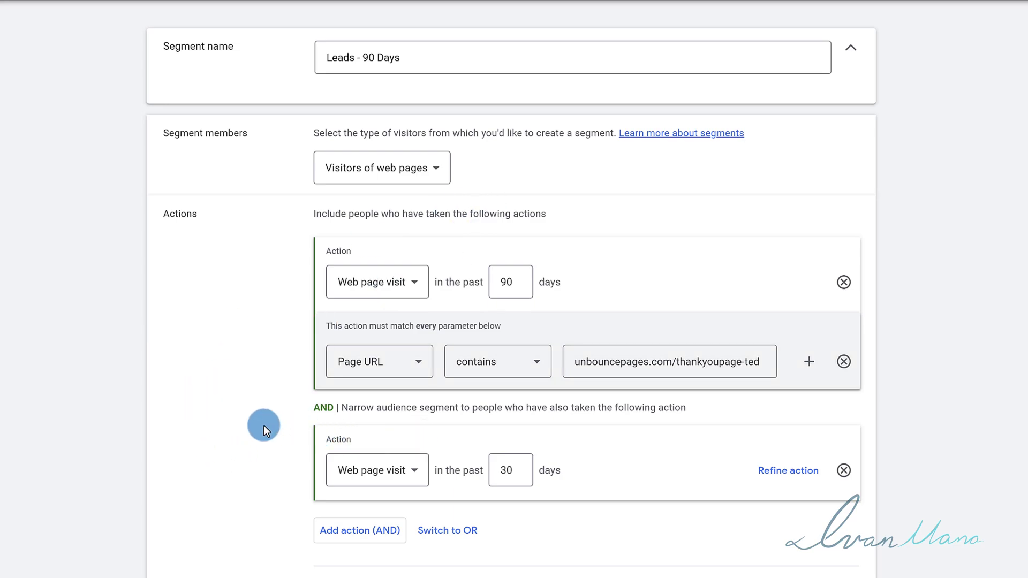
pyautogui.scroll(-2, 329, 432)
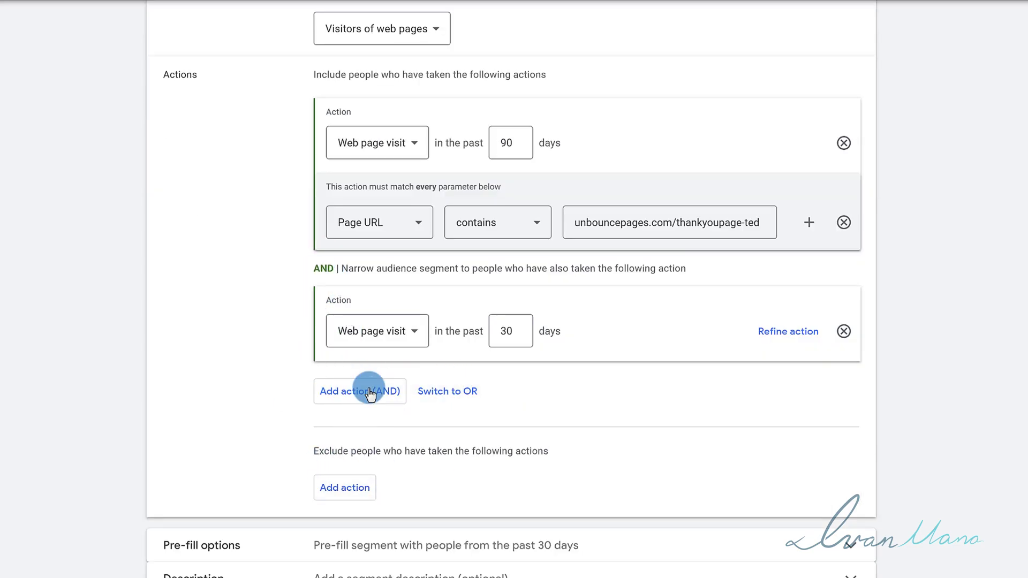
pyautogui.click(844, 331)
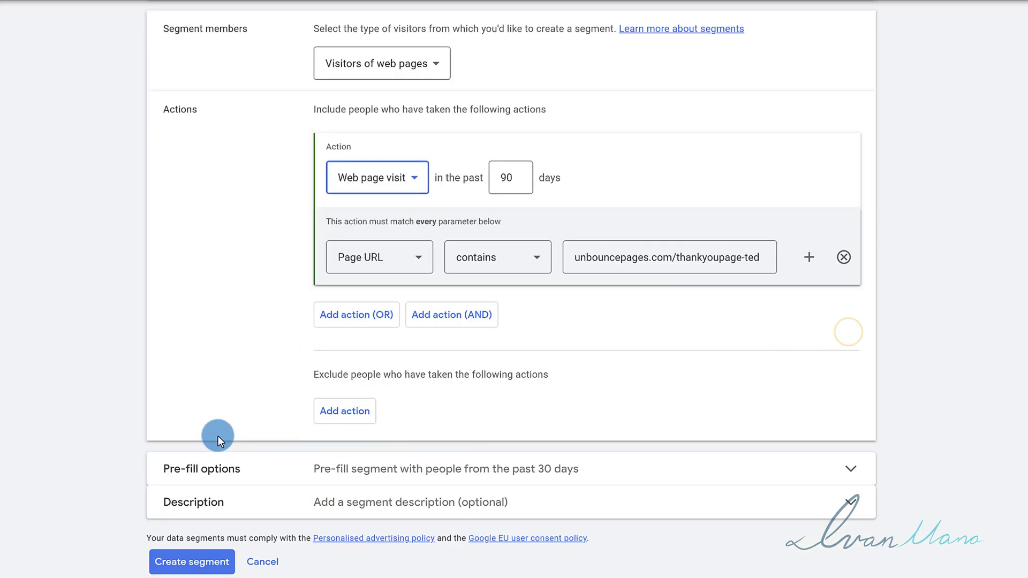
pyautogui.click(333, 412)
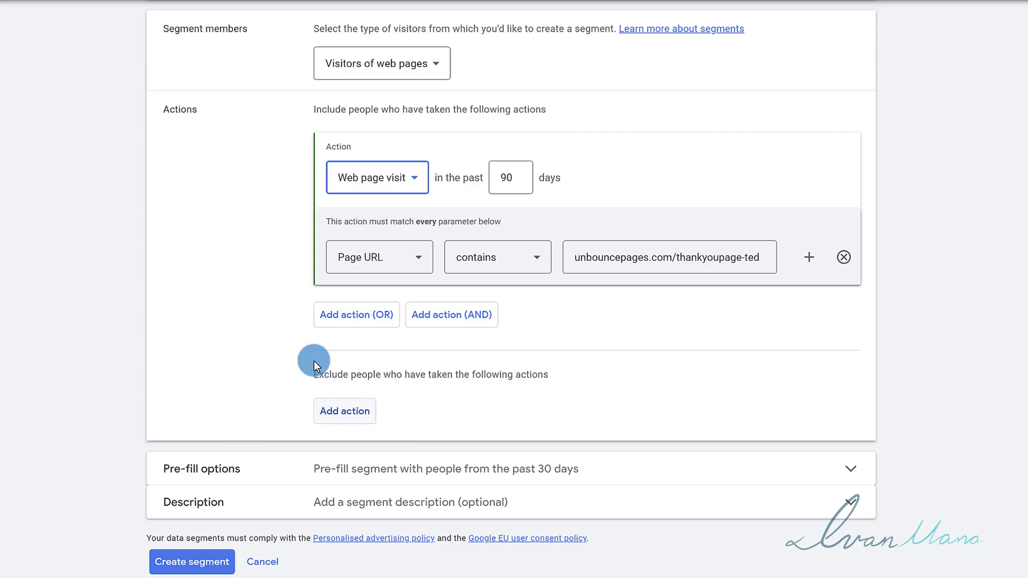
pyautogui.scroll(2, 314, 361)
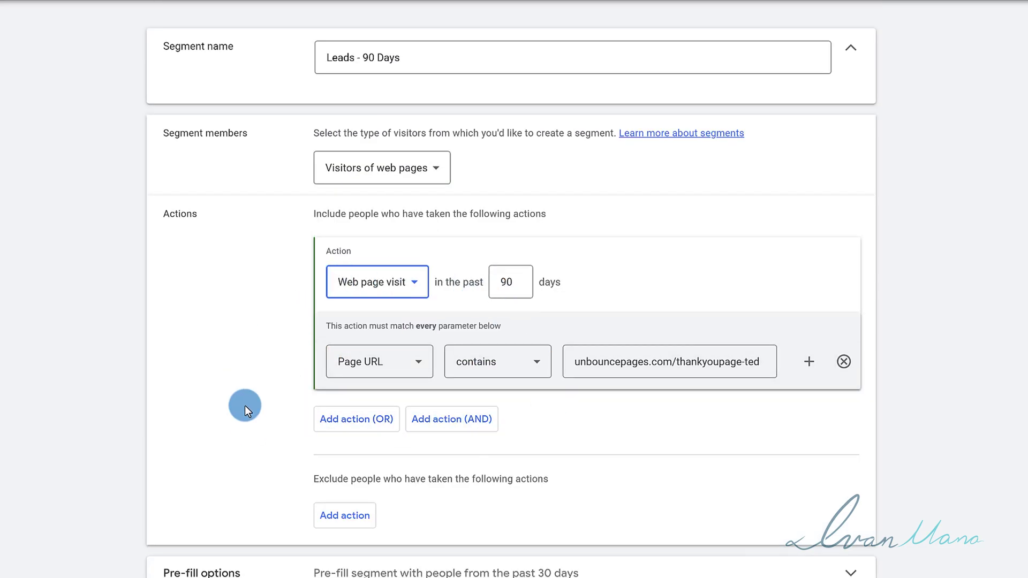
pyautogui.scroll(-2, 394, 369)
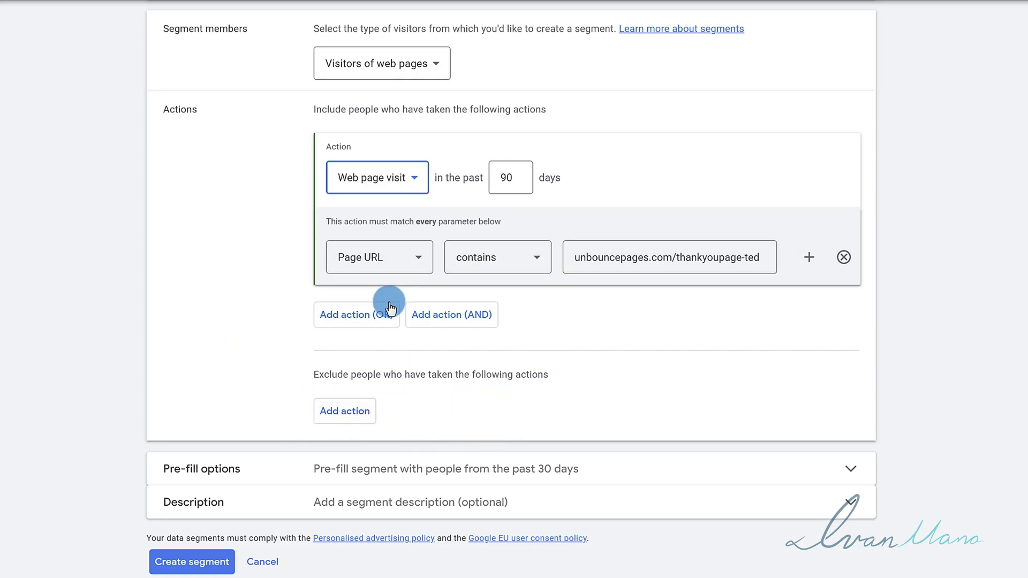
pyautogui.scroll(2, 314, 467)
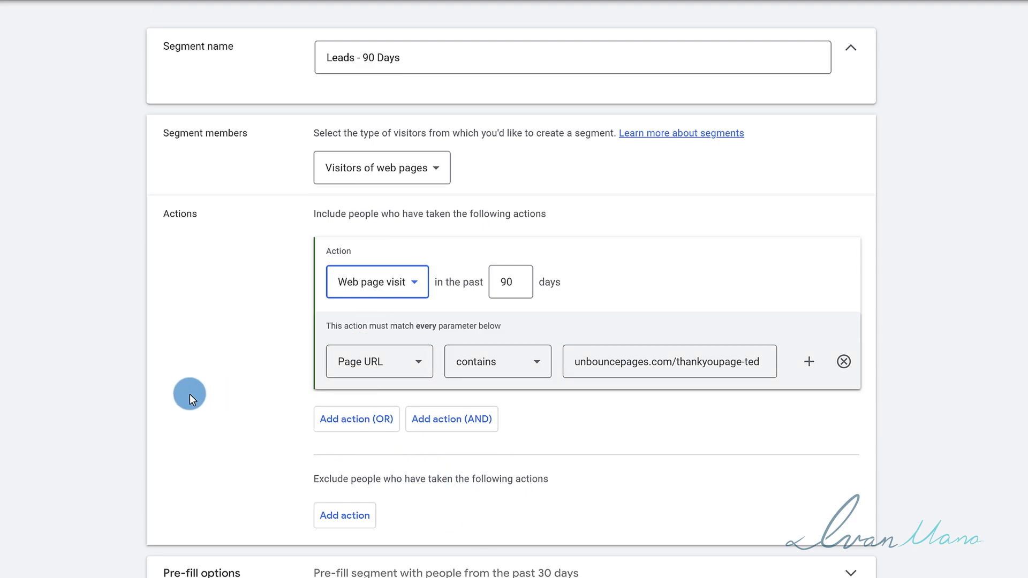
pyautogui.scroll(-2, 172, 395)
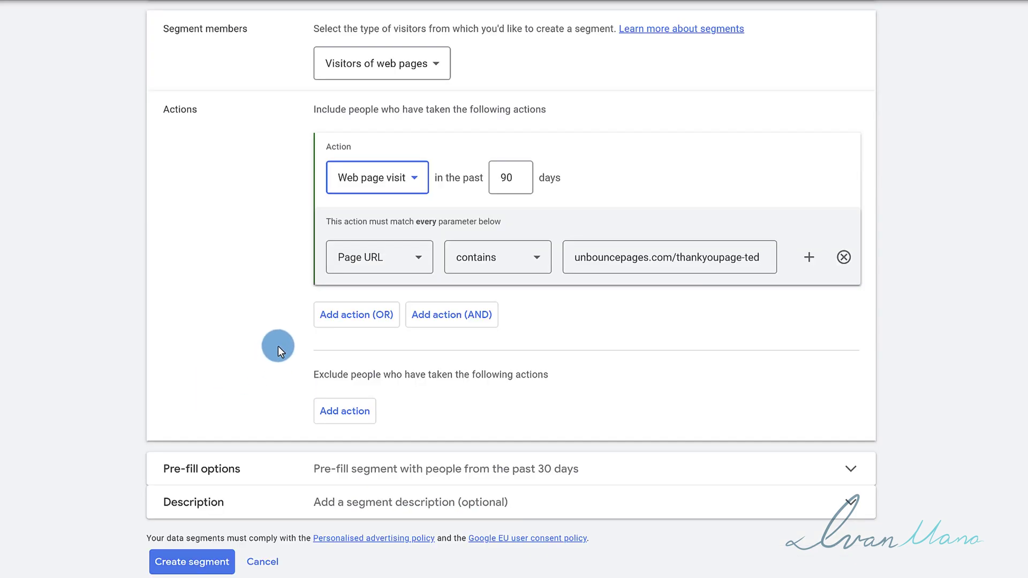
# Step: Expand the pre-fill options and the description for review, and create the "Leads - 90 Days" segment
pyautogui.click(378, 467)
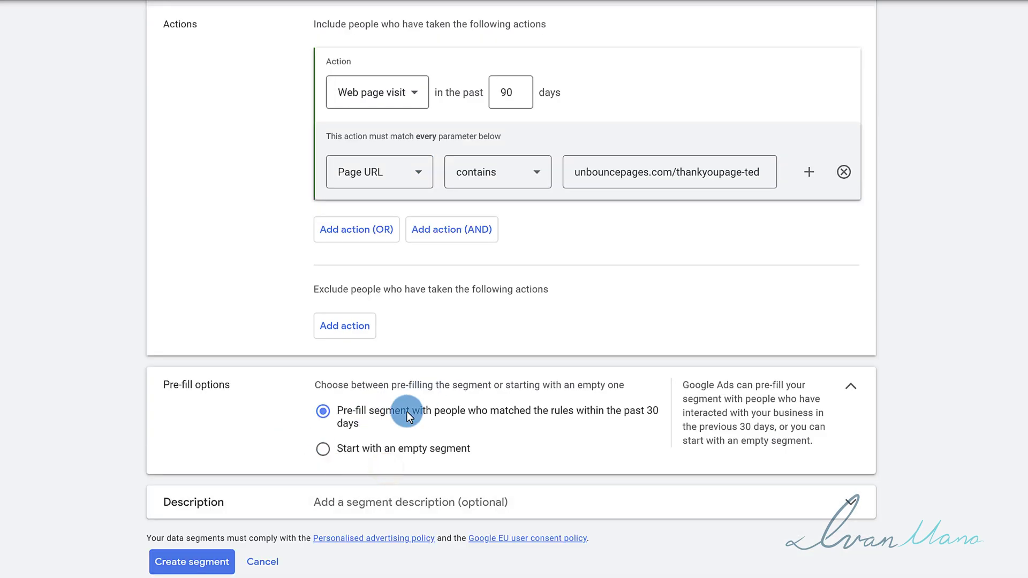
pyautogui.click(357, 501)
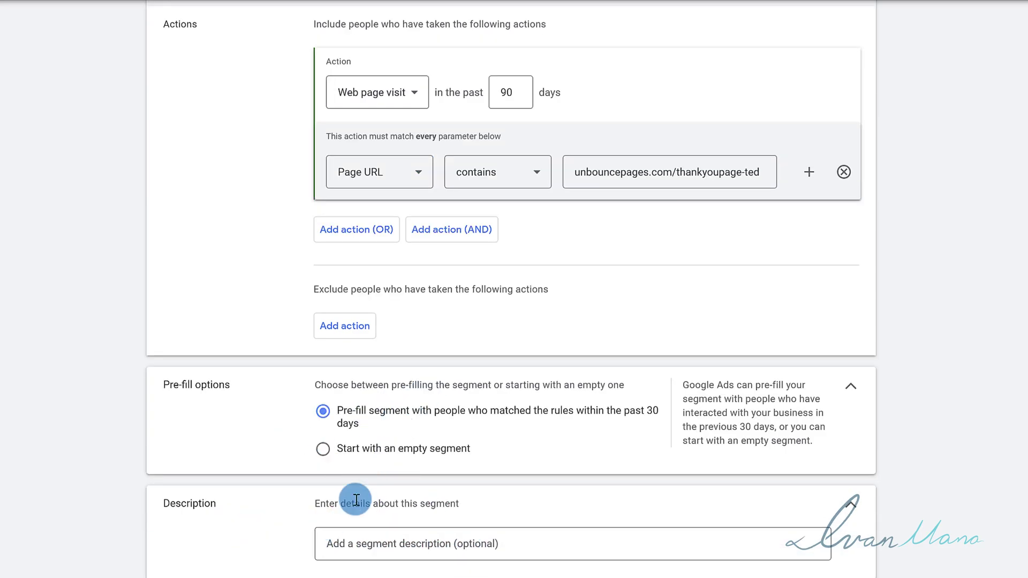
pyautogui.scroll(5, 233, 181)
pyautogui.scroll(-4, 255, 496)
pyautogui.scroll(-3, 255, 496)
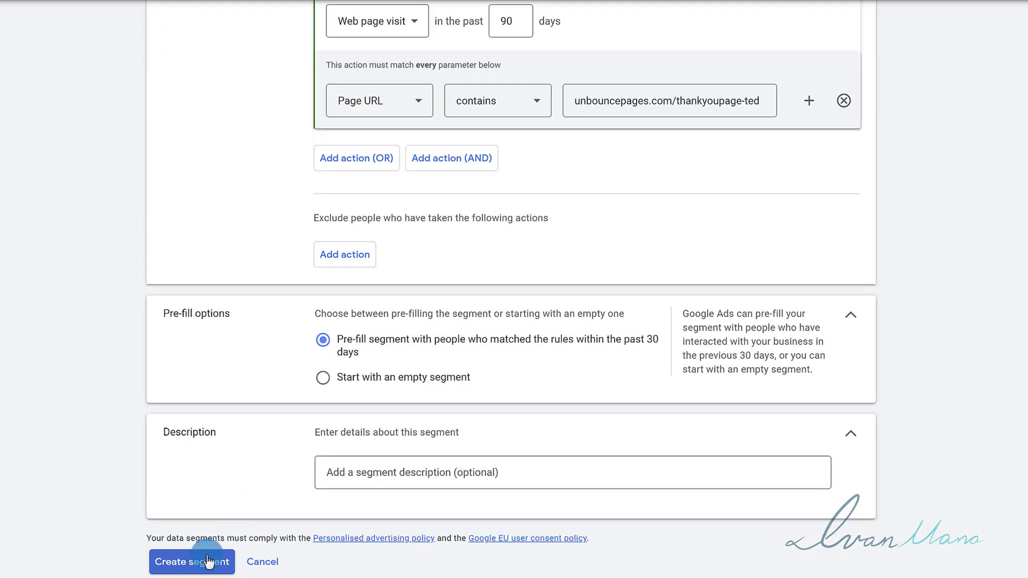
pyautogui.click(212, 560)
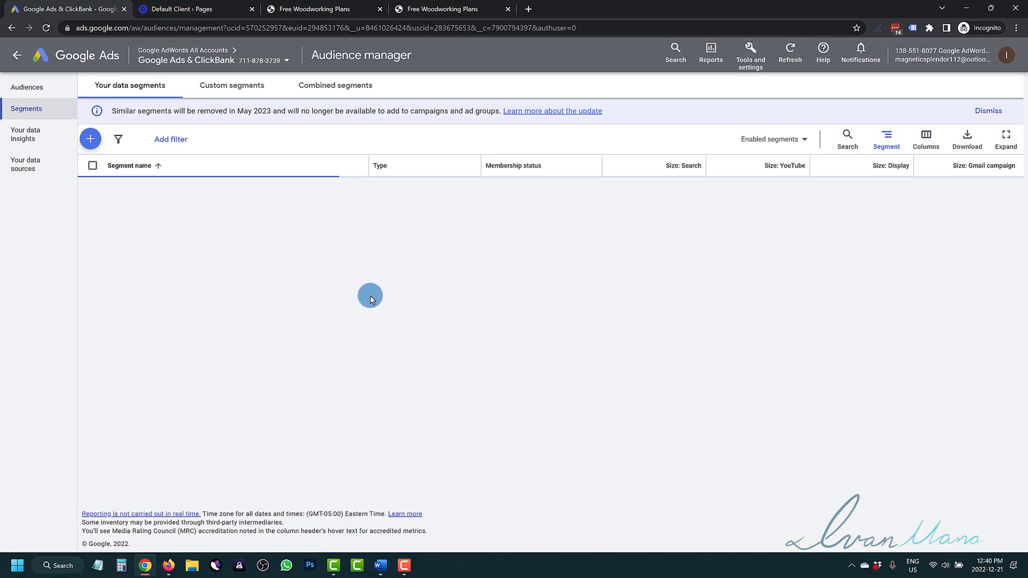
# Step: Review the "Website Visitors - Did Not Sign Up - 90 Days" segment and its editable conditions, and return to the segment list
pyautogui.click(142, 261)
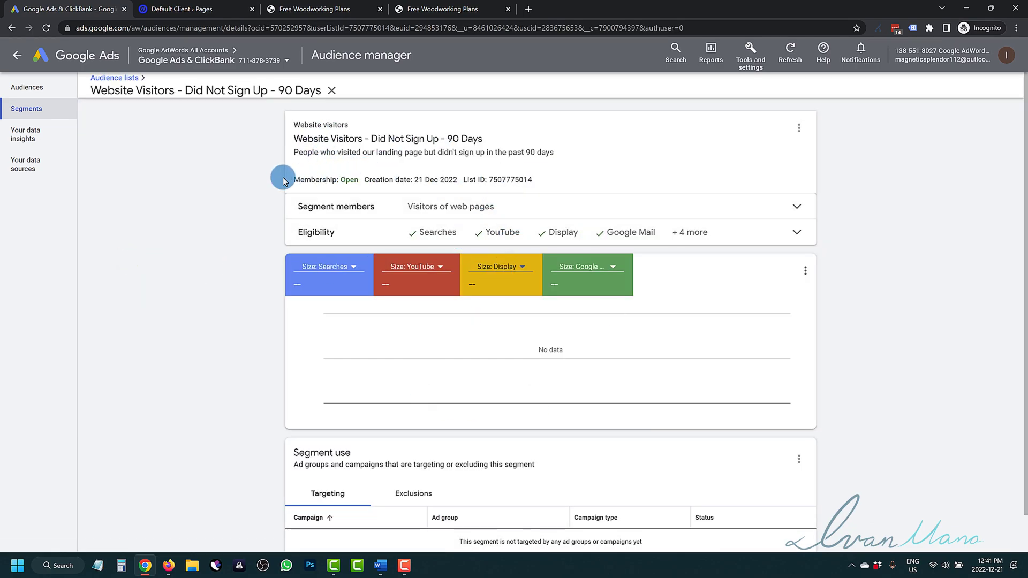
pyautogui.click(799, 128)
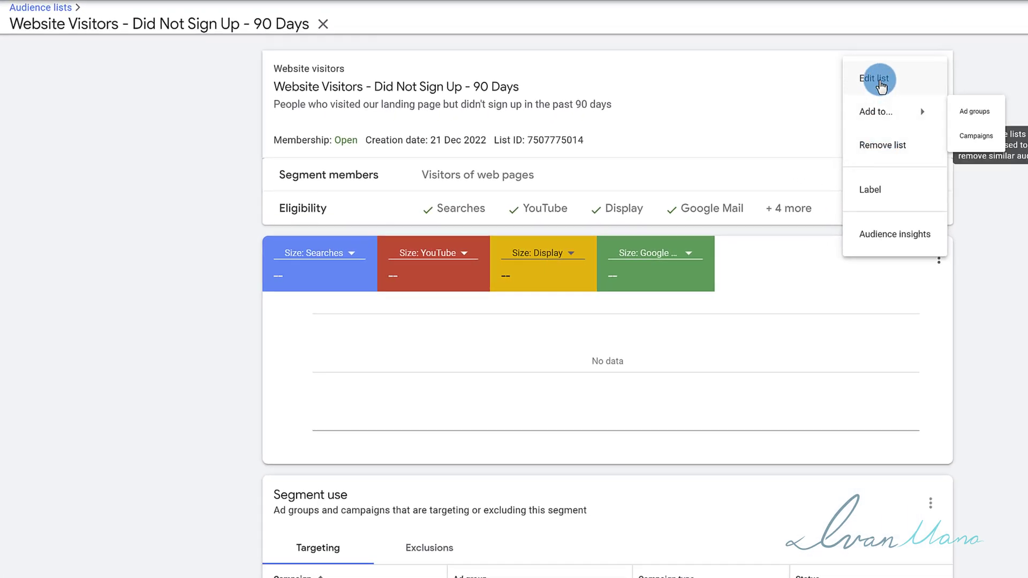
pyautogui.click(885, 78)
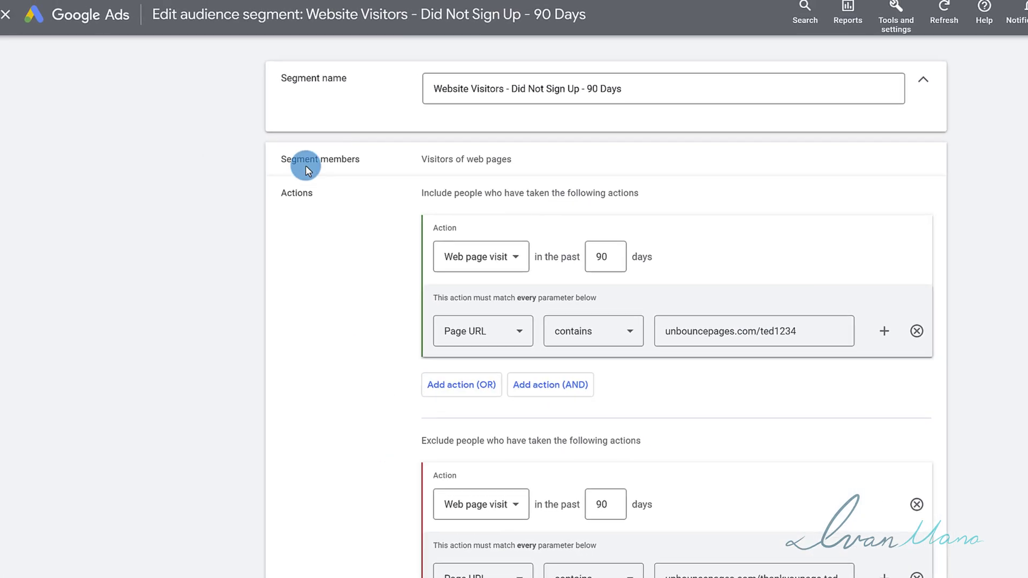
pyautogui.click(21, 23)
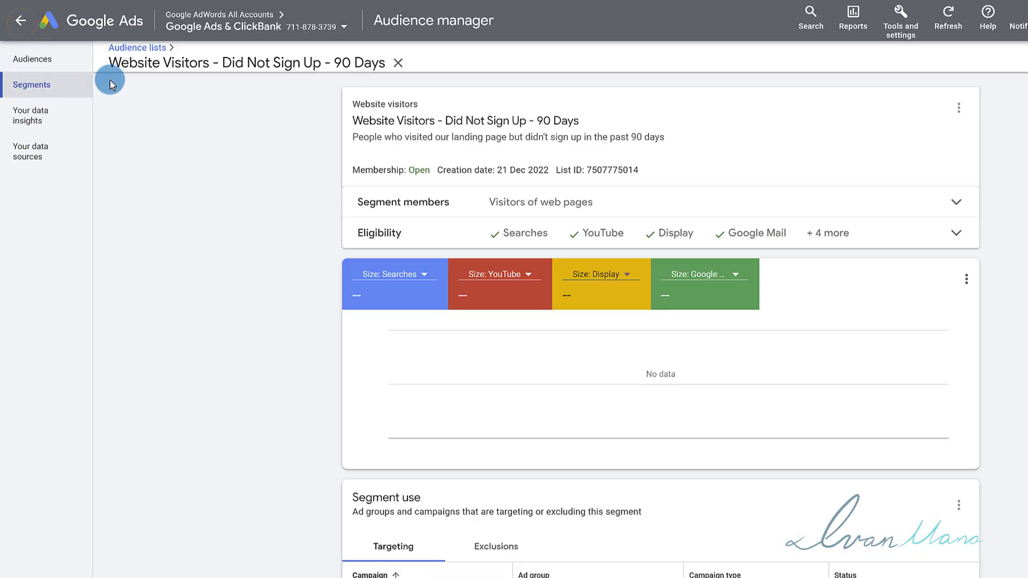
pyautogui.click(130, 49)
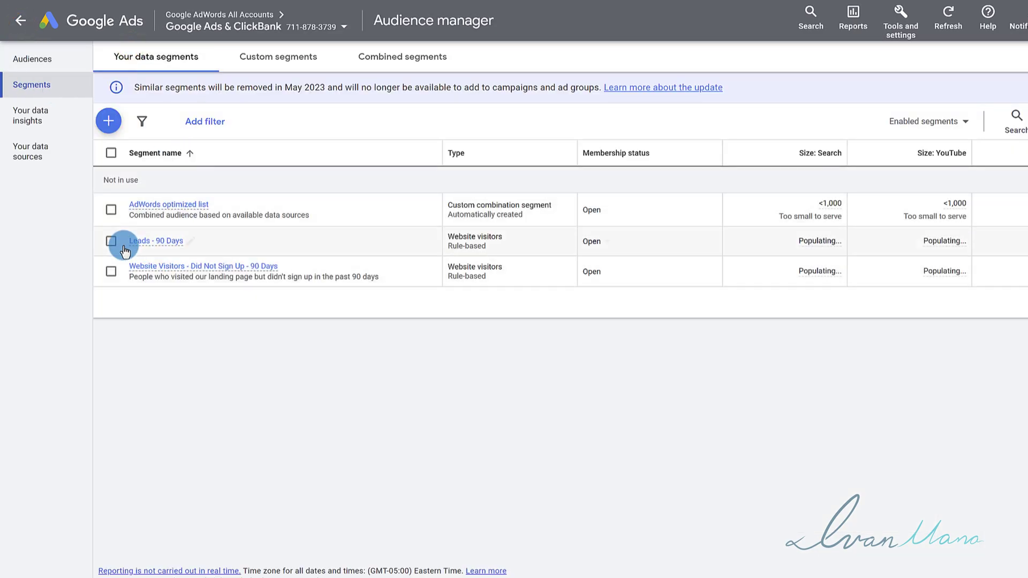
# Step: Check the "AdWords optimized list" segment and its available list actions, and return to the segment list
pyautogui.click(158, 205)
pyautogui.click(953, 105)
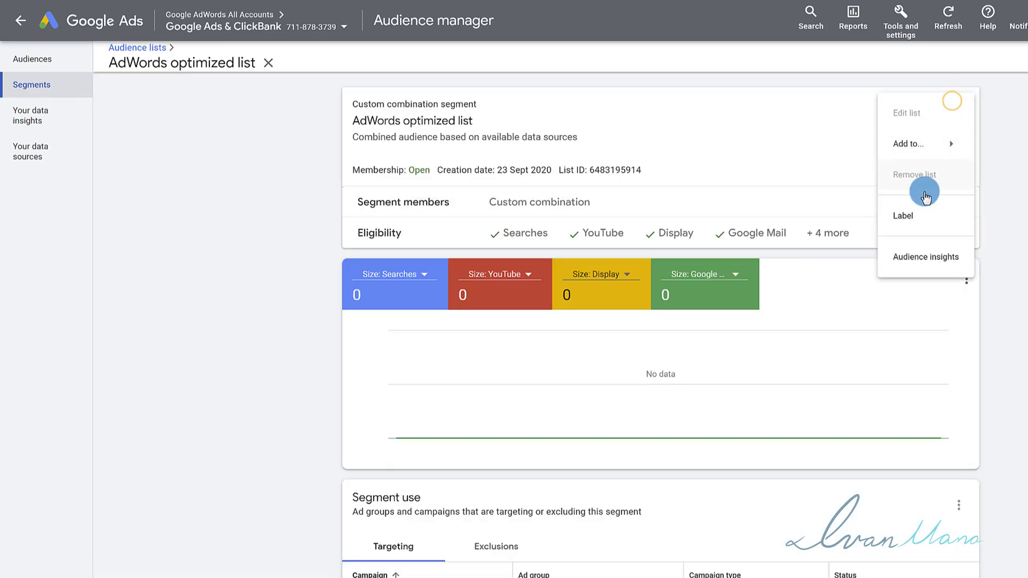
pyautogui.click(137, 145)
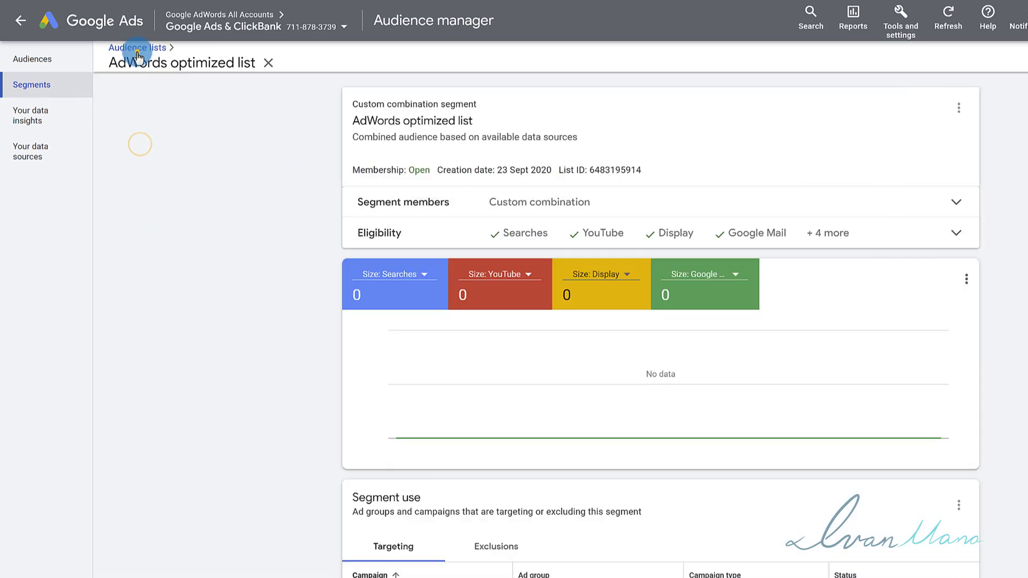
pyautogui.click(138, 48)
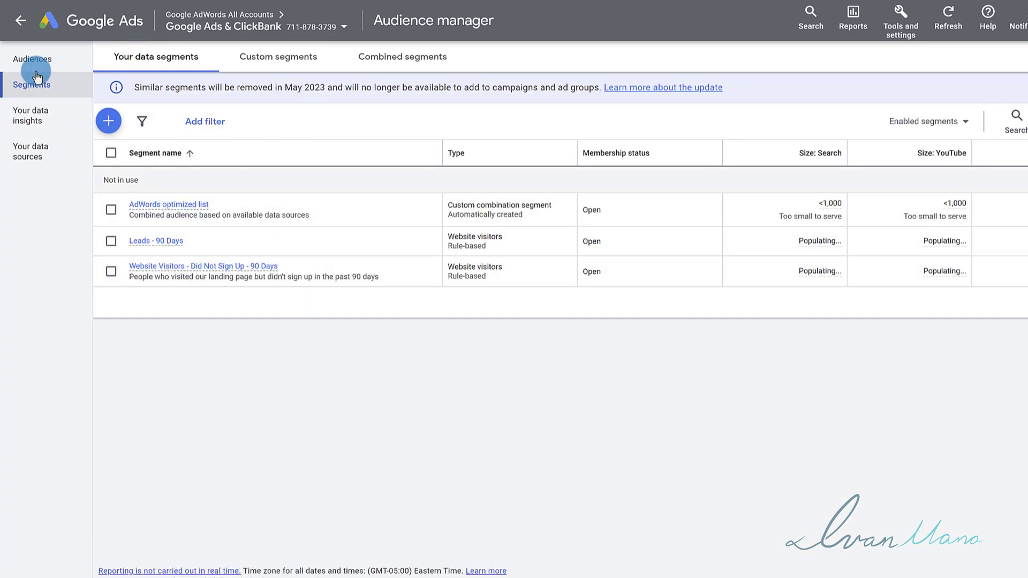
# Step: Create a new campaign from the campaigns overview with Website traffic as its objective, keeping the default conversion goals
pyautogui.click(21, 24)
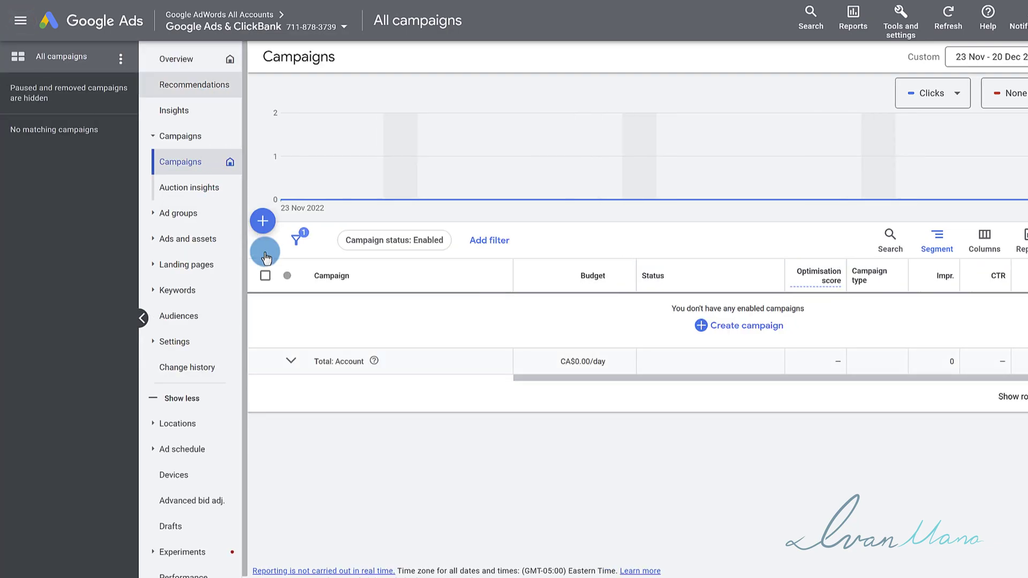
pyautogui.click(261, 225)
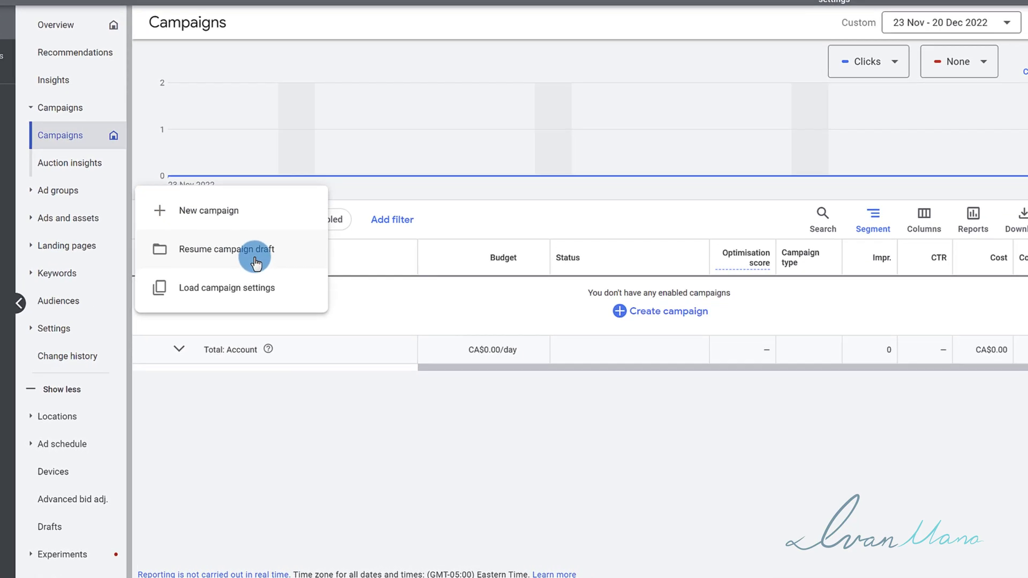
pyautogui.click(194, 213)
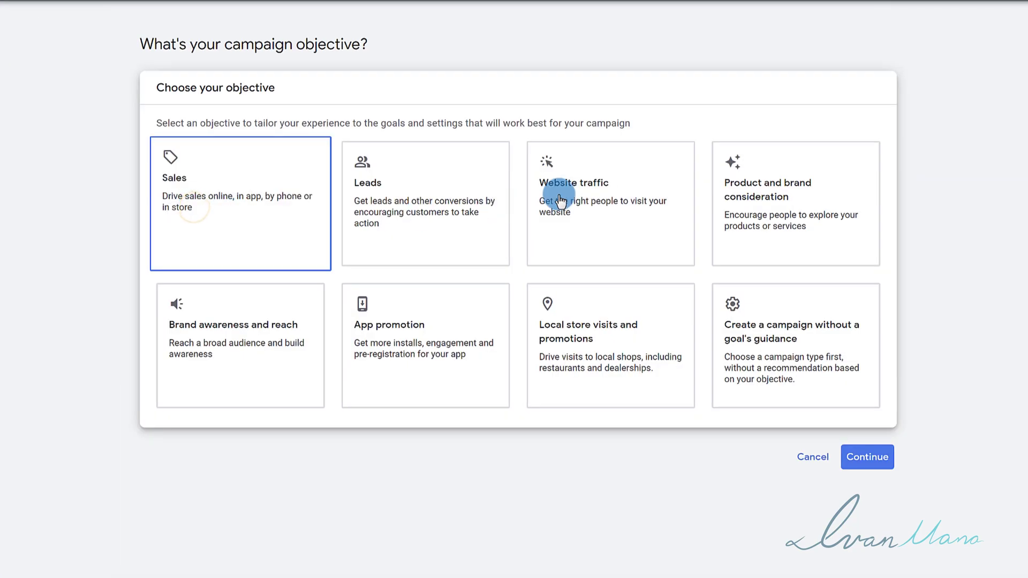
pyautogui.click(608, 185)
pyautogui.scroll(-1, 360, 429)
pyautogui.scroll(-1, 429, 493)
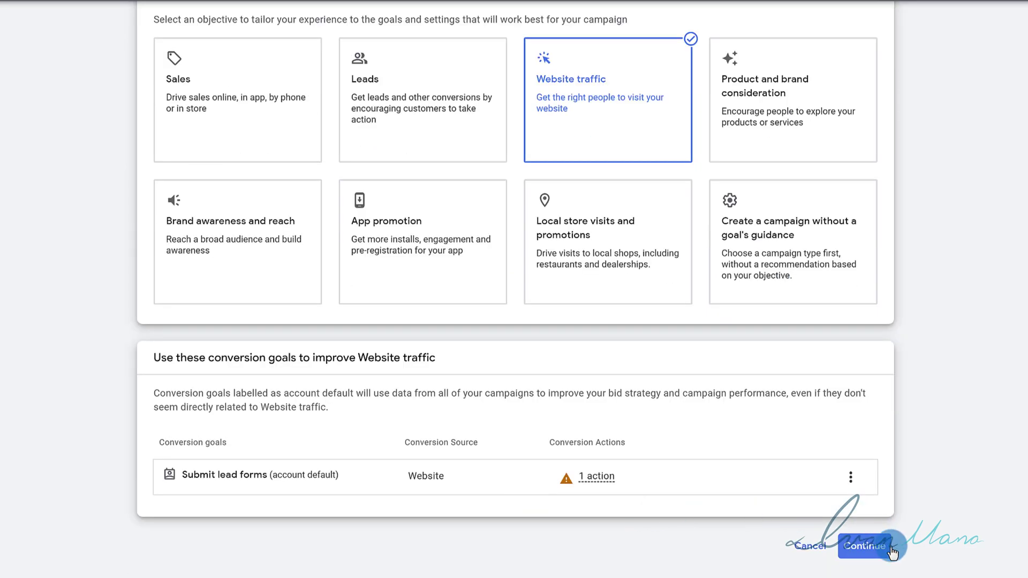
pyautogui.click(844, 547)
# Step: Choose Display as the campaign type, keep the suggested campaign name, and start new instead of finishing the saved draft
pyautogui.click(638, 284)
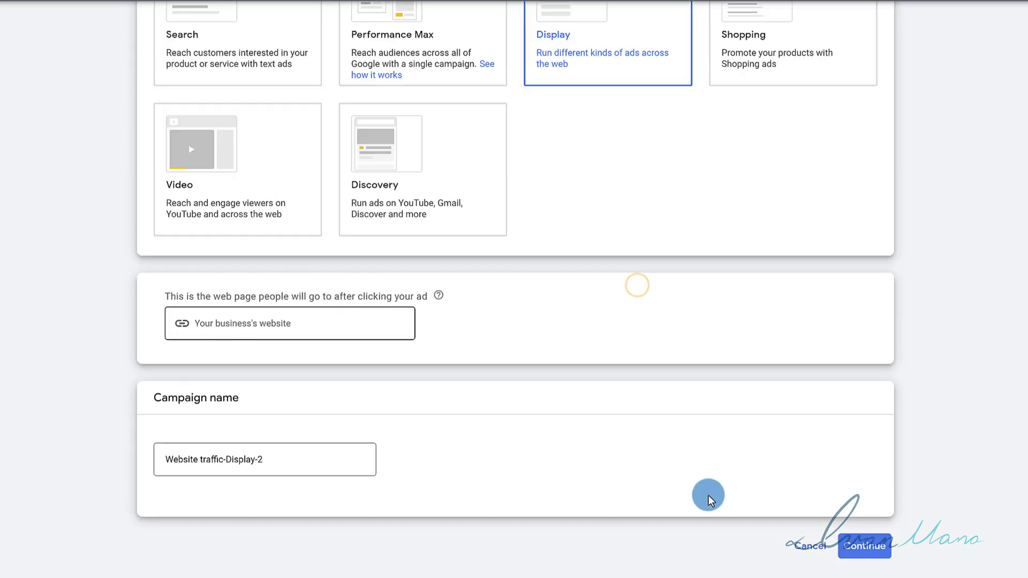
pyautogui.click(880, 555)
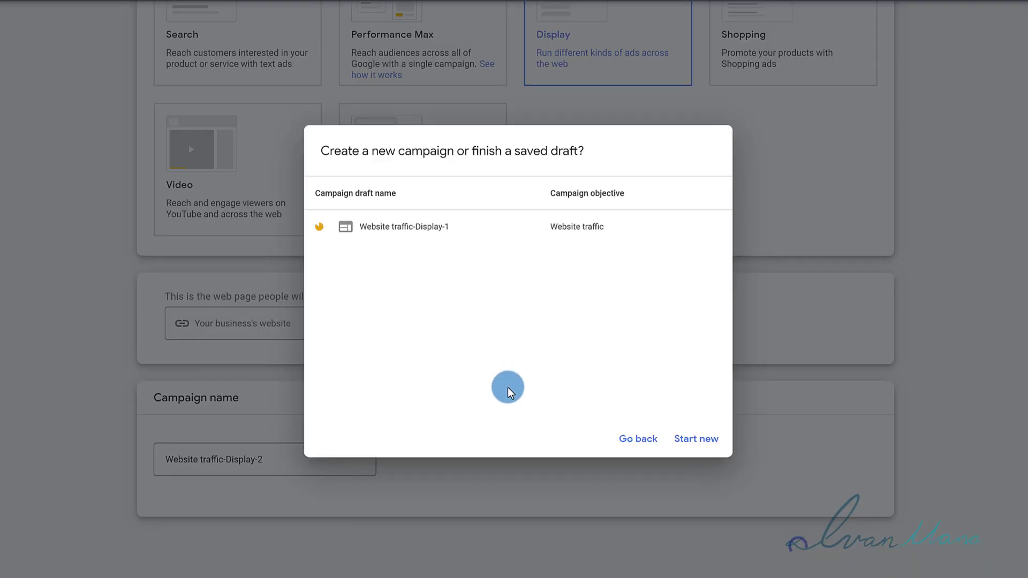
pyautogui.click(701, 441)
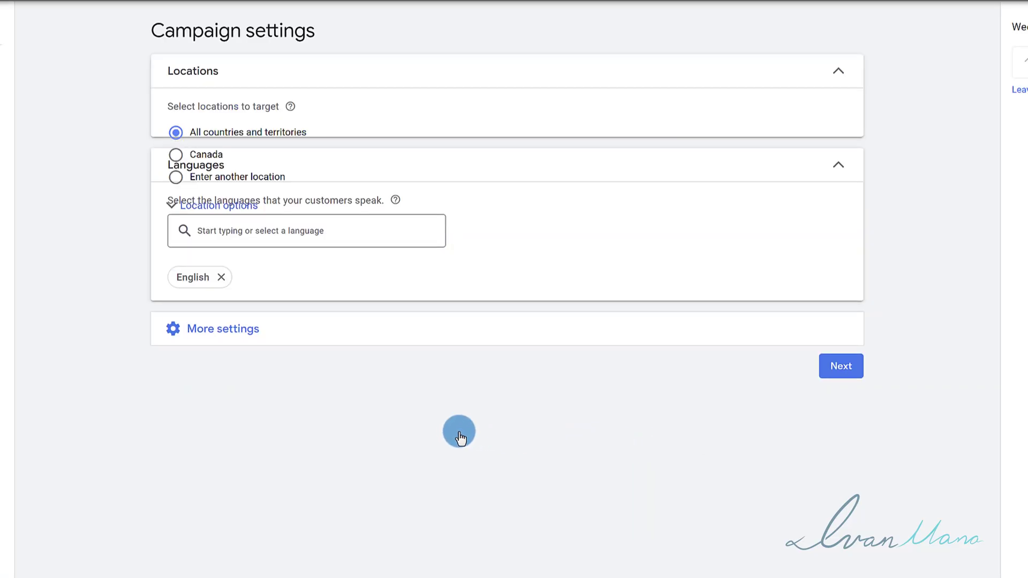
# Step: Add audience segments to the campaign's targeting and browse how people interacted with the business to list the website visitors segments
pyautogui.click(30, 167)
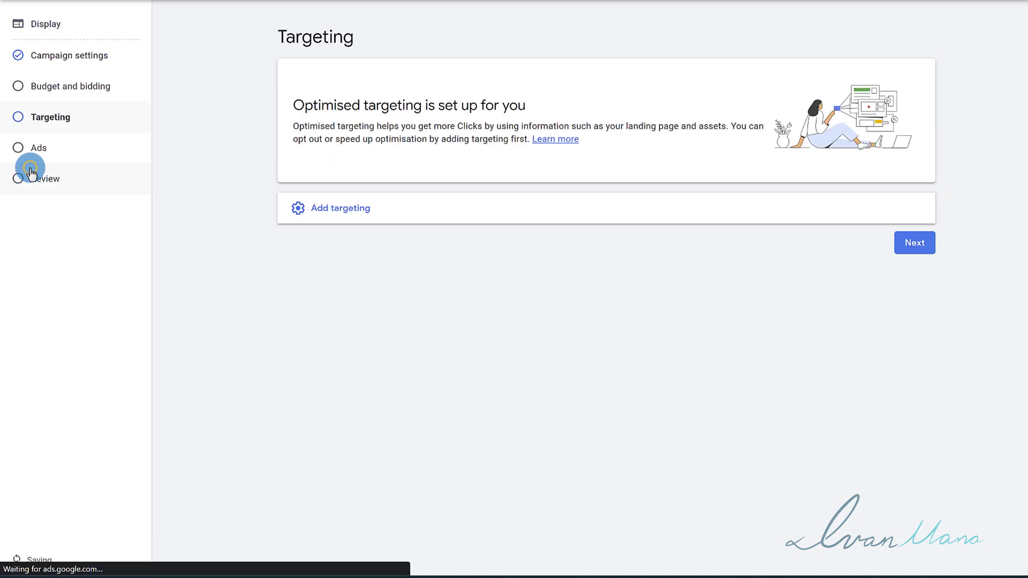
pyautogui.click(348, 208)
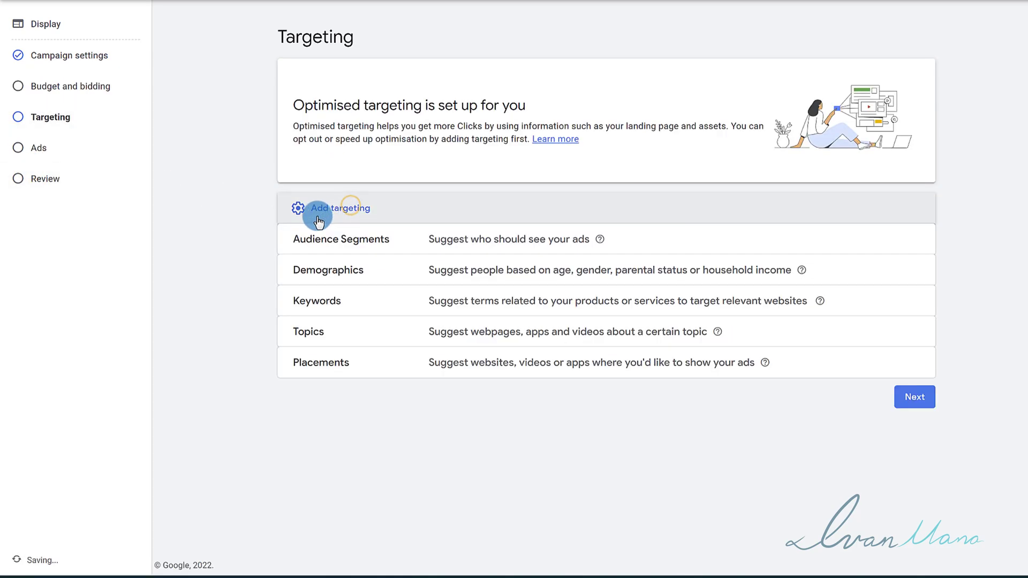
pyautogui.click(367, 240)
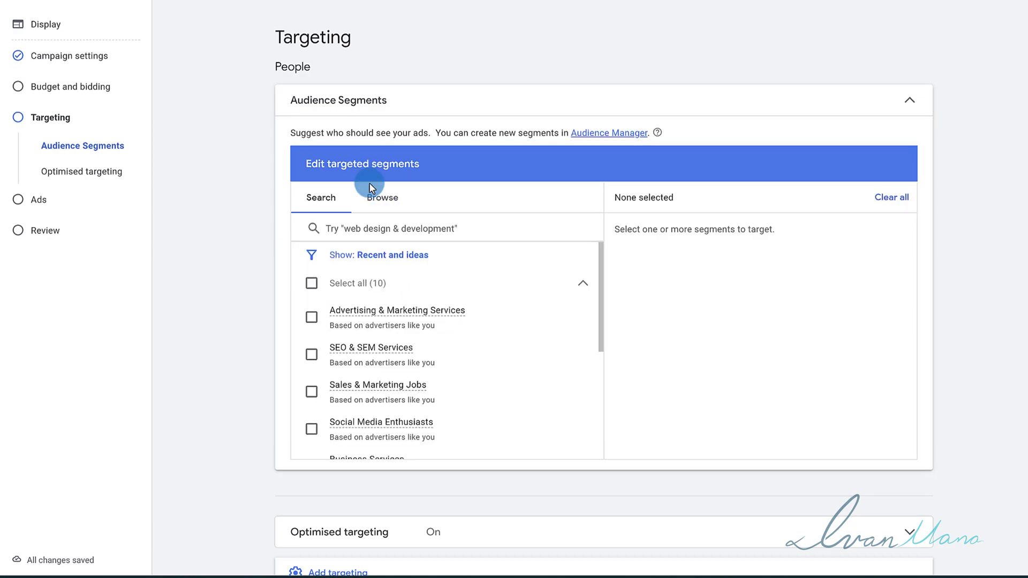
pyautogui.click(382, 199)
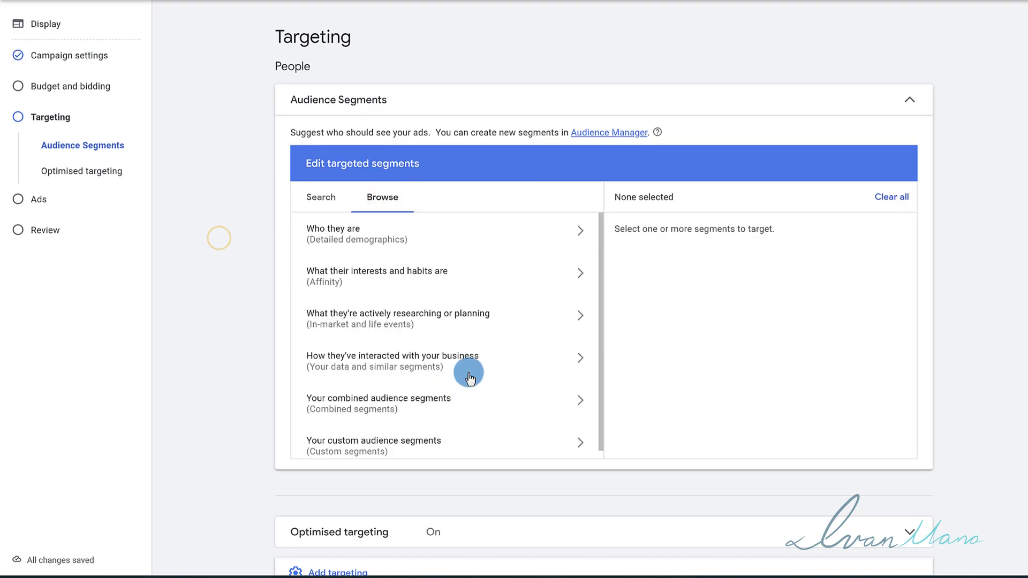
pyautogui.scroll(-1, 418, 354)
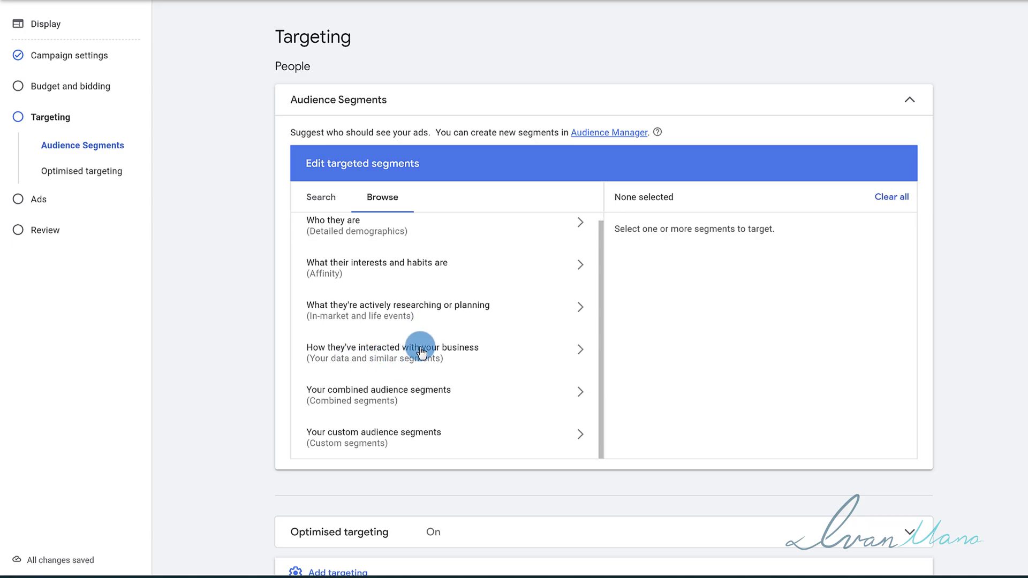
pyautogui.click(397, 355)
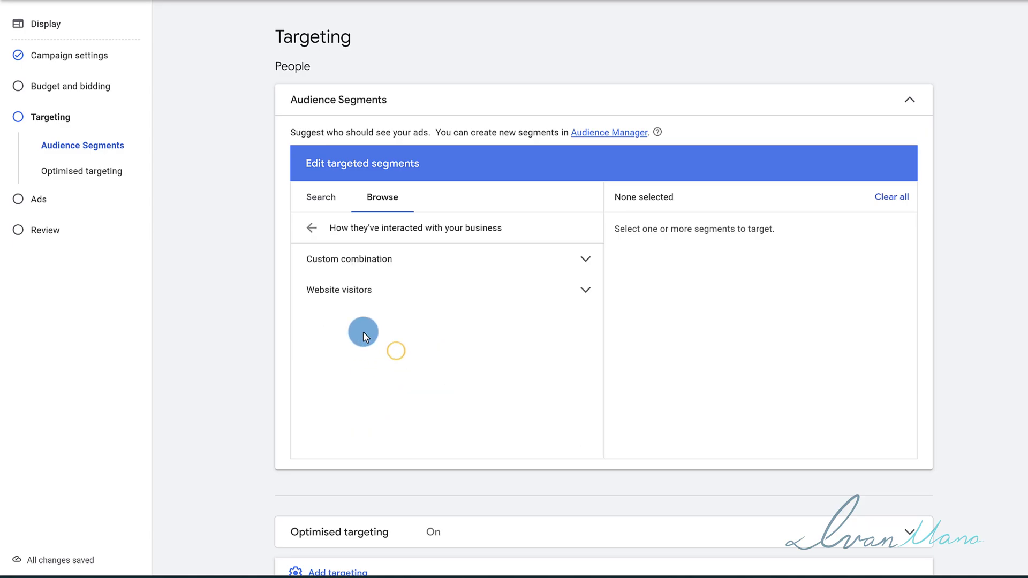
pyautogui.click(373, 290)
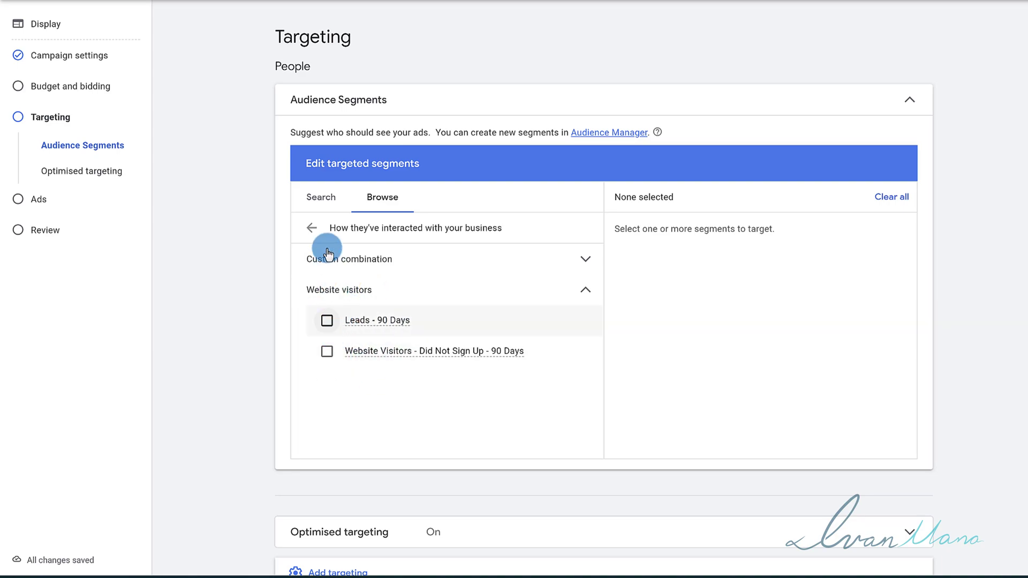
# Step: Select "Leads - 90 Days", replace it with "Website Visitors - Did Not Sign Up - 90 Days" as the targeted segment, and leave the campaign draft
pyautogui.click(327, 323)
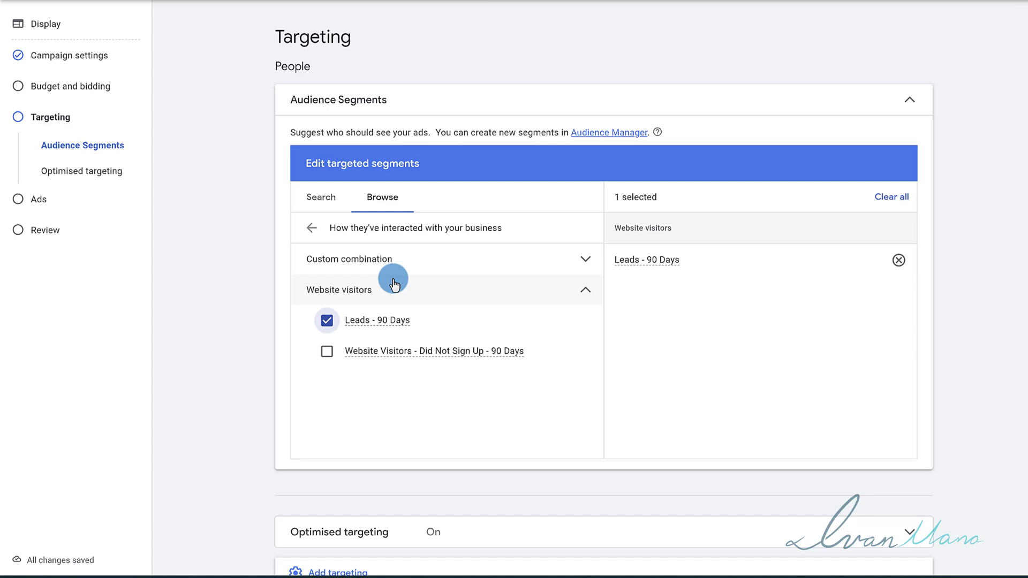
pyautogui.click(330, 325)
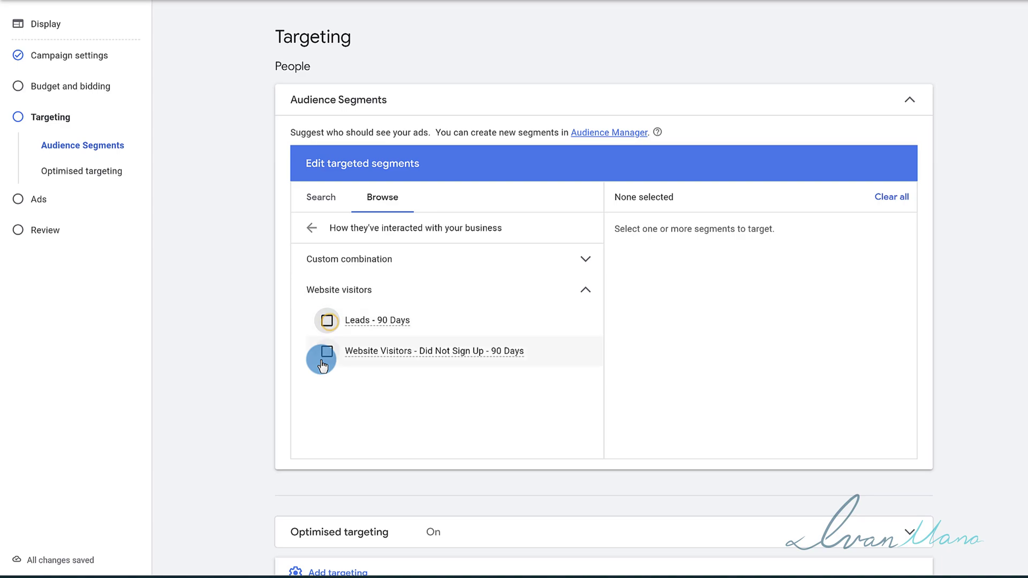
pyautogui.click(391, 358)
pyautogui.moveTo(425, 349)
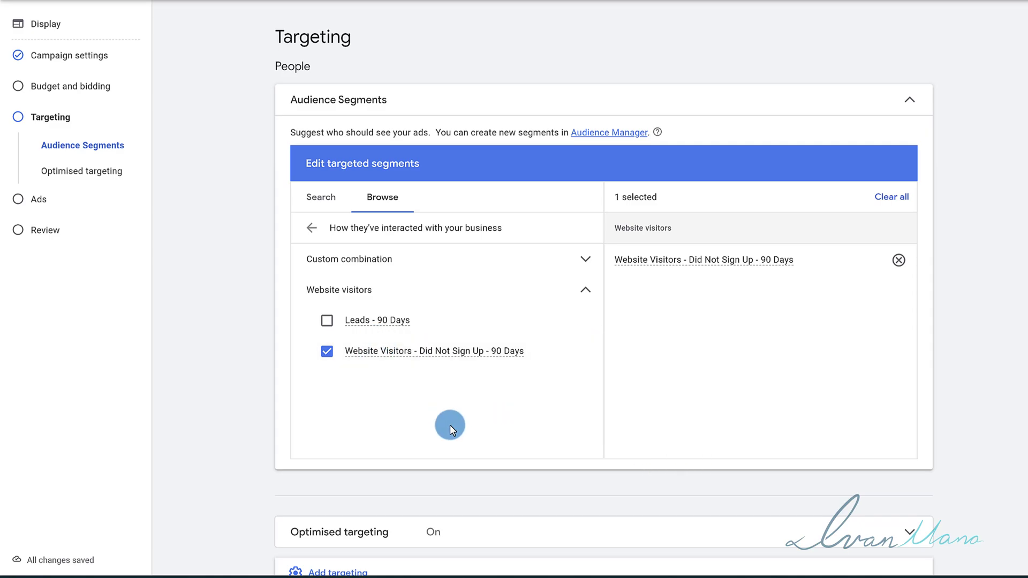
pyautogui.scroll(-2, 450, 425)
pyautogui.scroll(2, 416, 266)
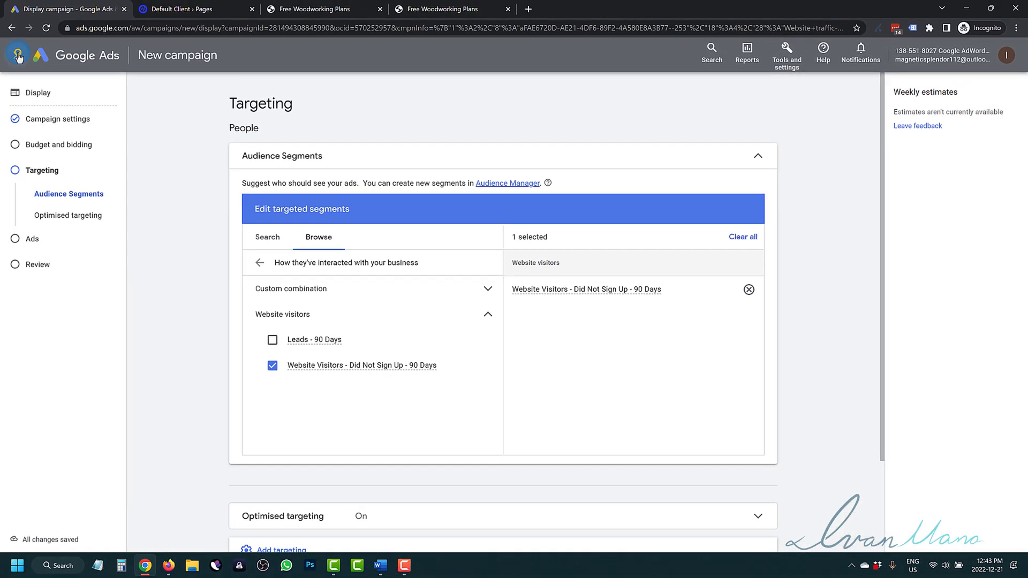
pyautogui.click(18, 56)
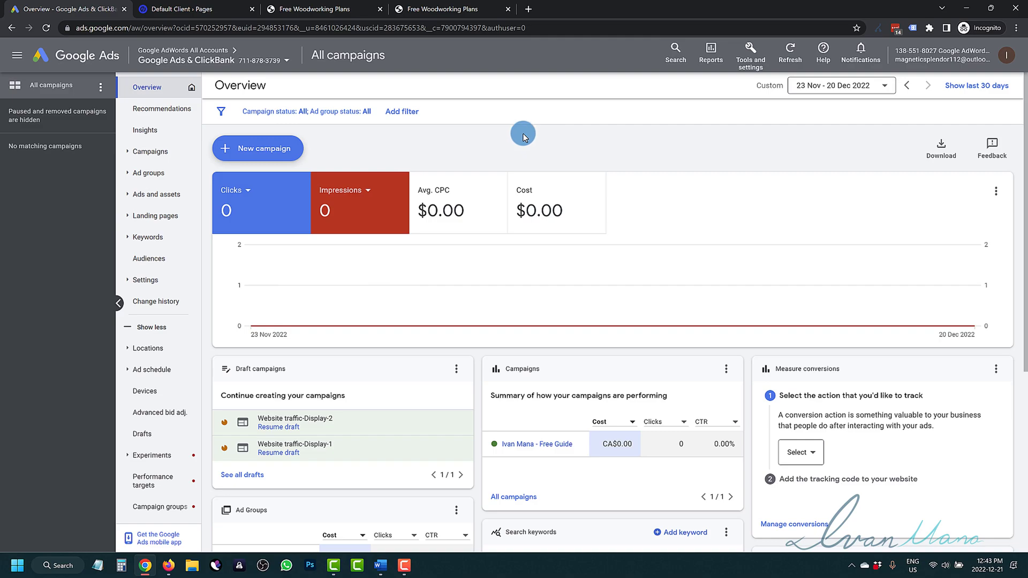
# Step: Open ivanmana.com in a new browser tab and show the site's list of courses
pyautogui.click(531, 9)
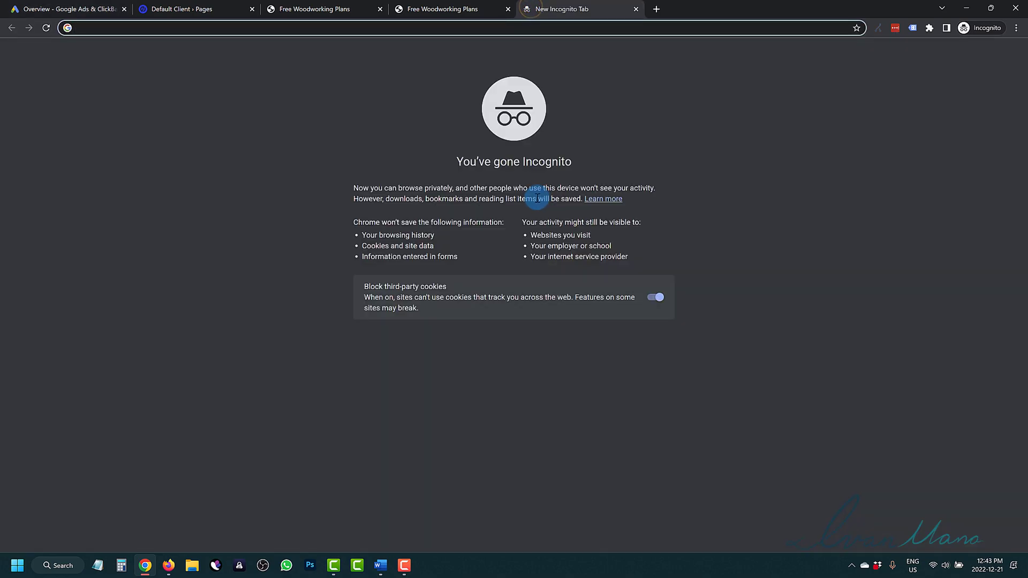
pyautogui.write('ivanmana.com')
pyautogui.press('Return')
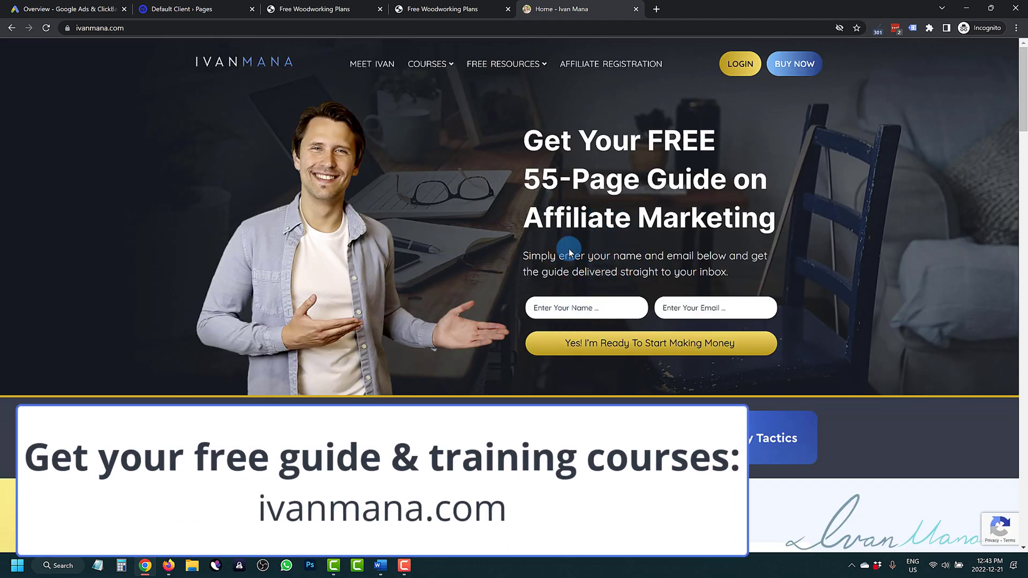
pyautogui.moveTo(428, 64)
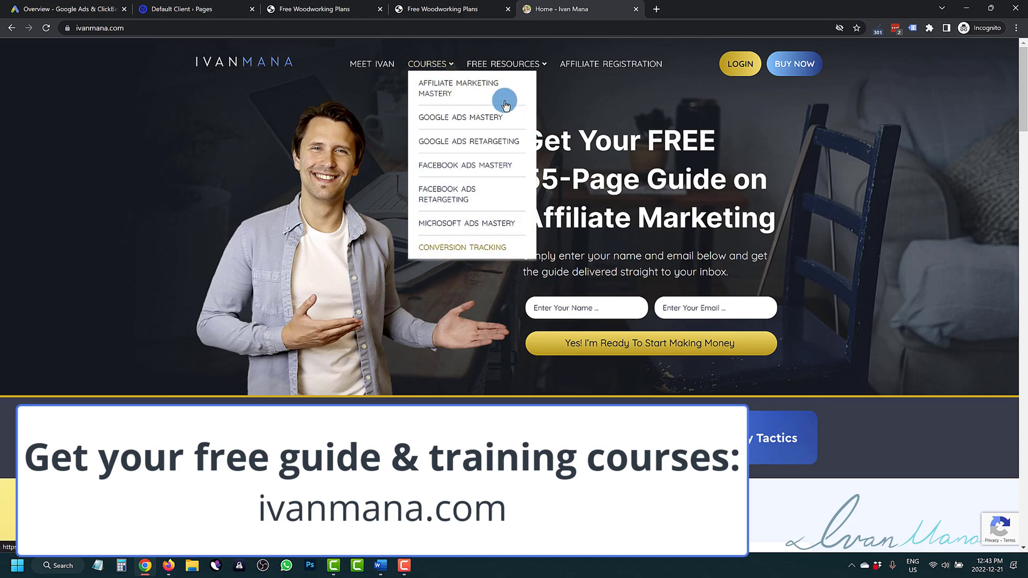